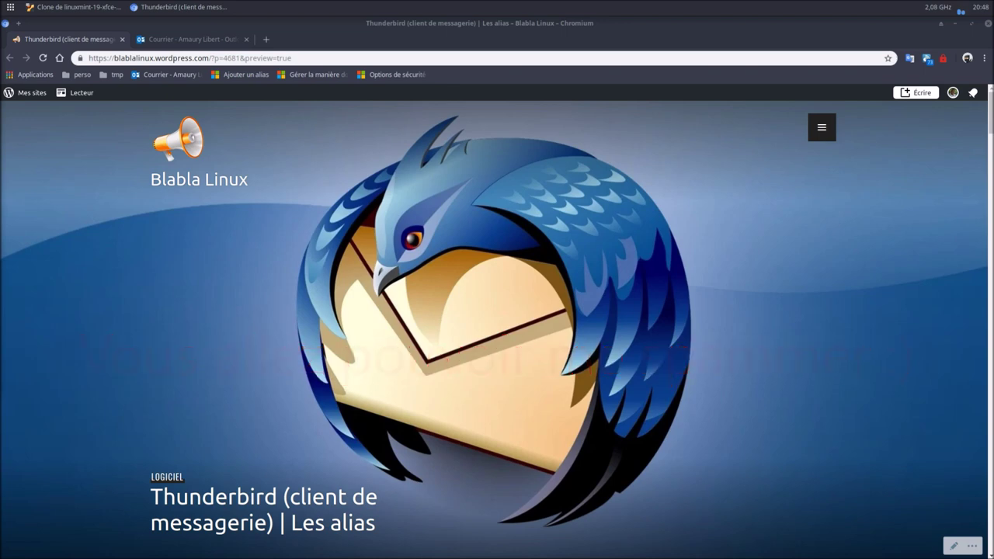
Read through the Thunderbird alias blog post preview in WordPress.com.
left_click(383, 309)
scroll(383, 309, "down", 2)
scroll(385, 306, "down", 2)
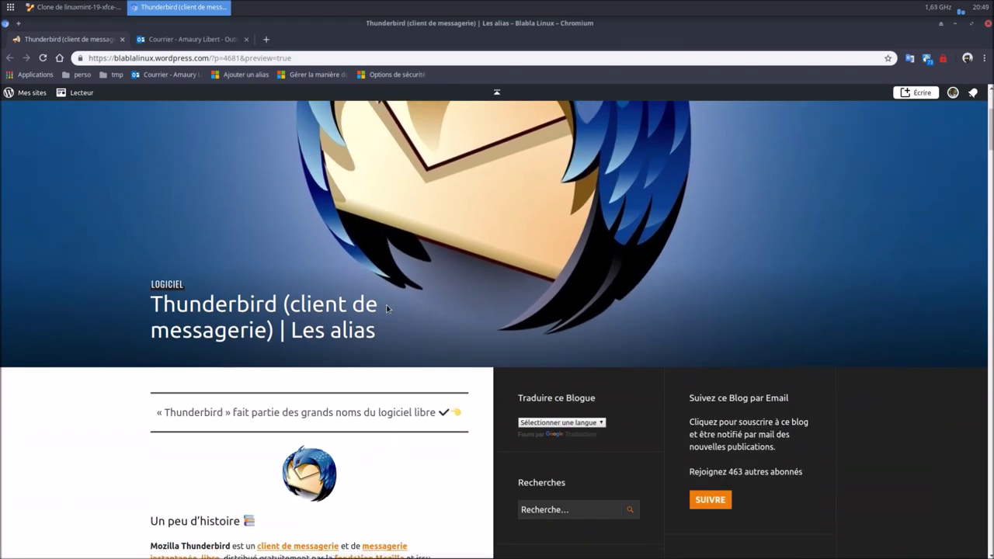
scroll(387, 309, "down", 2)
scroll(51, 331, "down", 3)
scroll(51, 334, "down", 4)
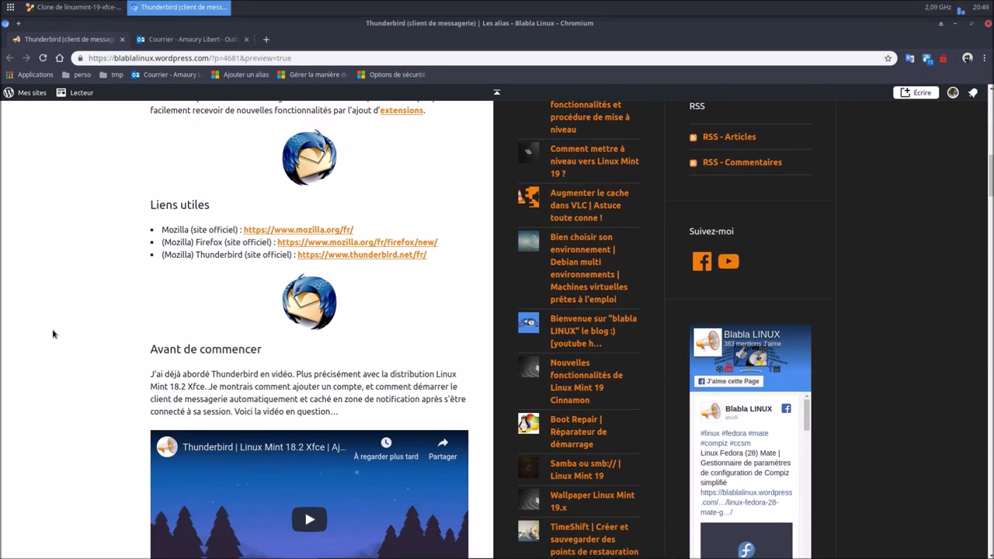
scroll(53, 334, "down", 6)
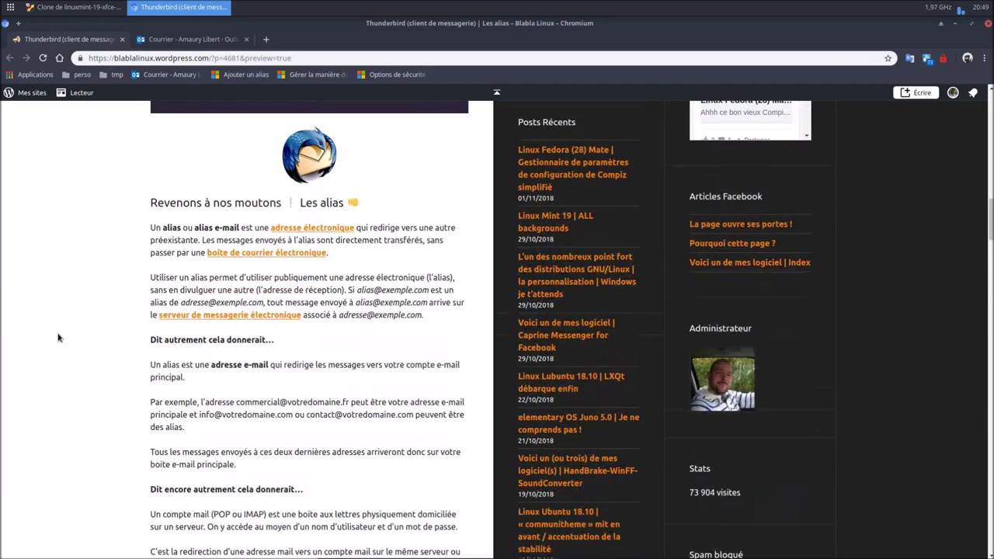
scroll(58, 337, "down", 1)
scroll(58, 338, "up", 3)
scroll(58, 338, "down", 1)
scroll(58, 338, "down", 3)
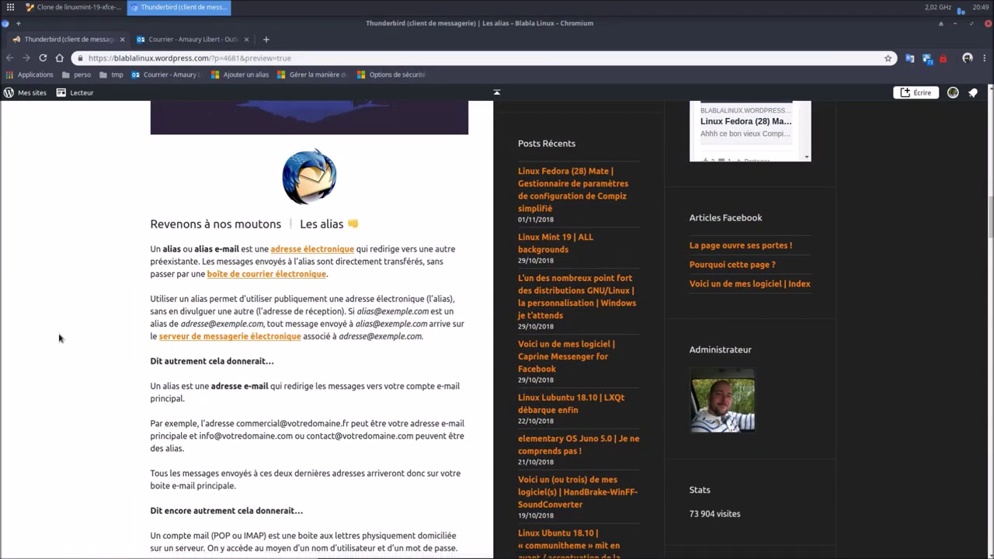
scroll(58, 338, "up", 3)
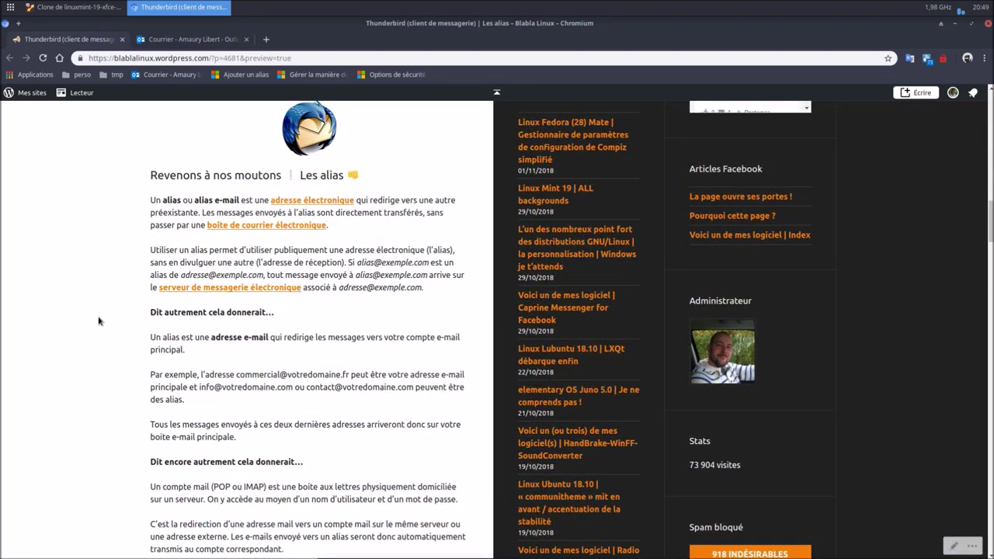
scroll(99, 321, "down", 1)
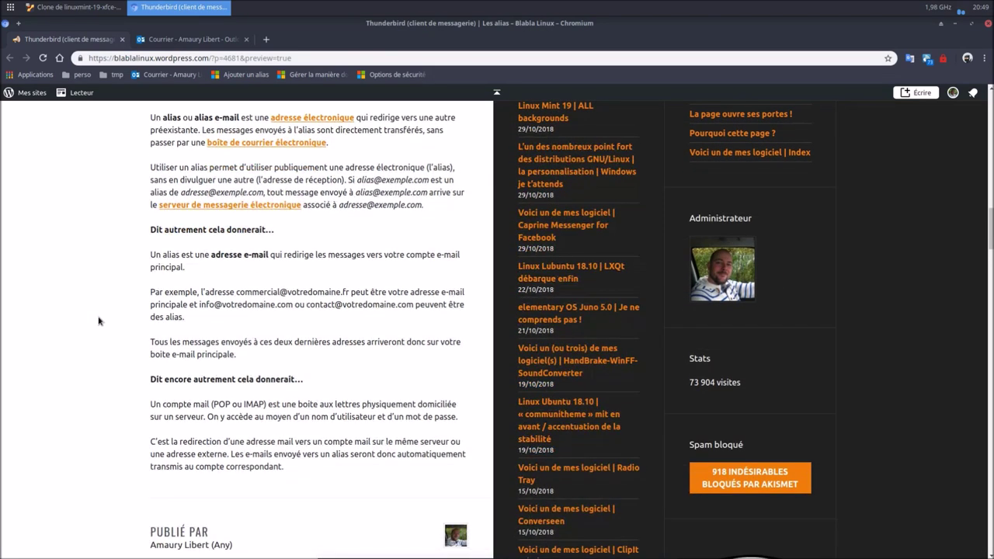
scroll(98, 321, "up", 7)
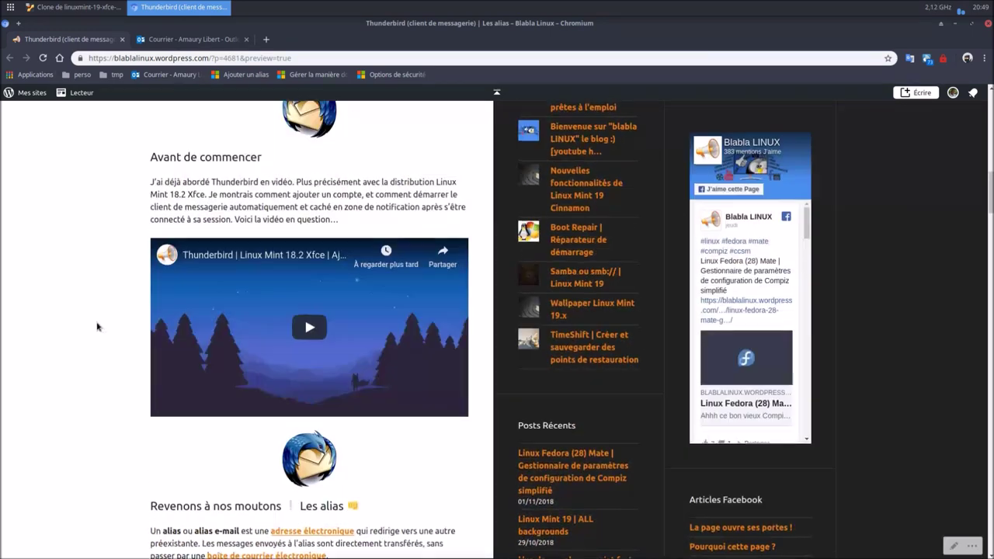
scroll(97, 326, "down", 6)
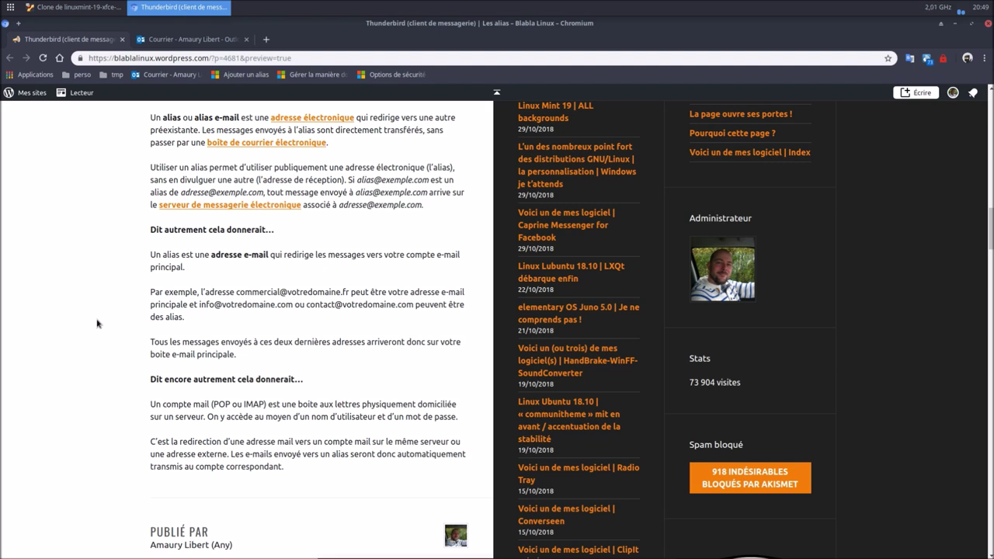
Return to the top of the article and switch to the Outlook inbox tab.
scroll(73, 314, "up", 10)
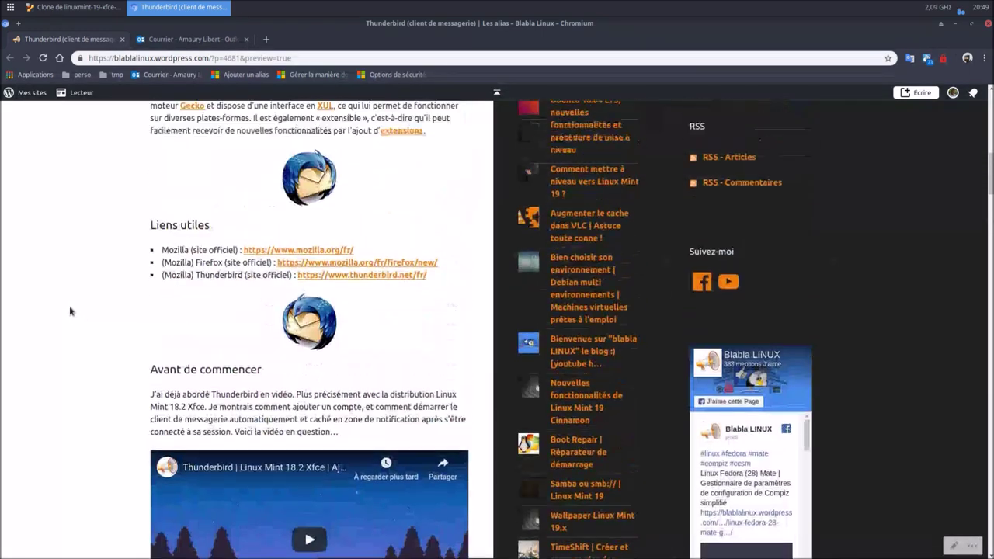
scroll(67, 299, "up", 10)
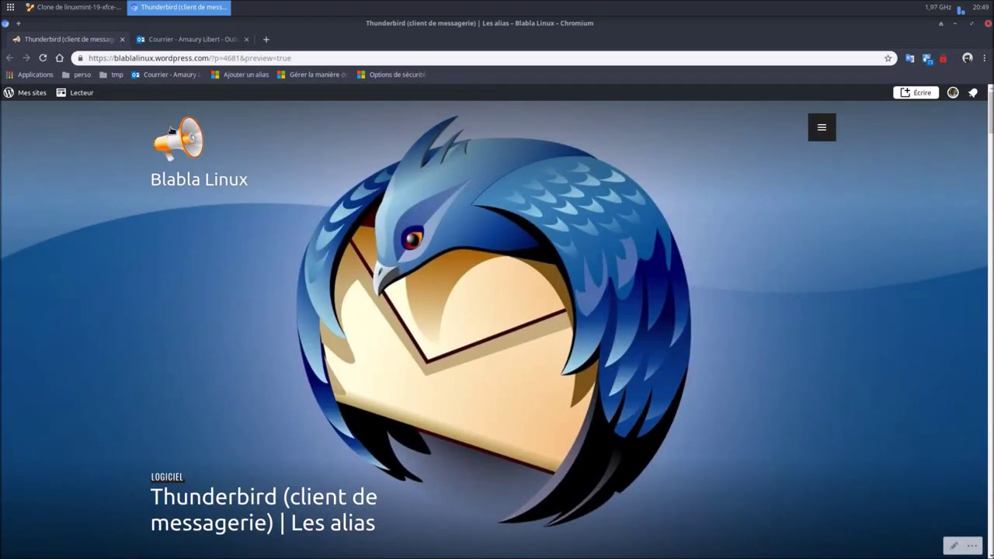
left_click(181, 42)
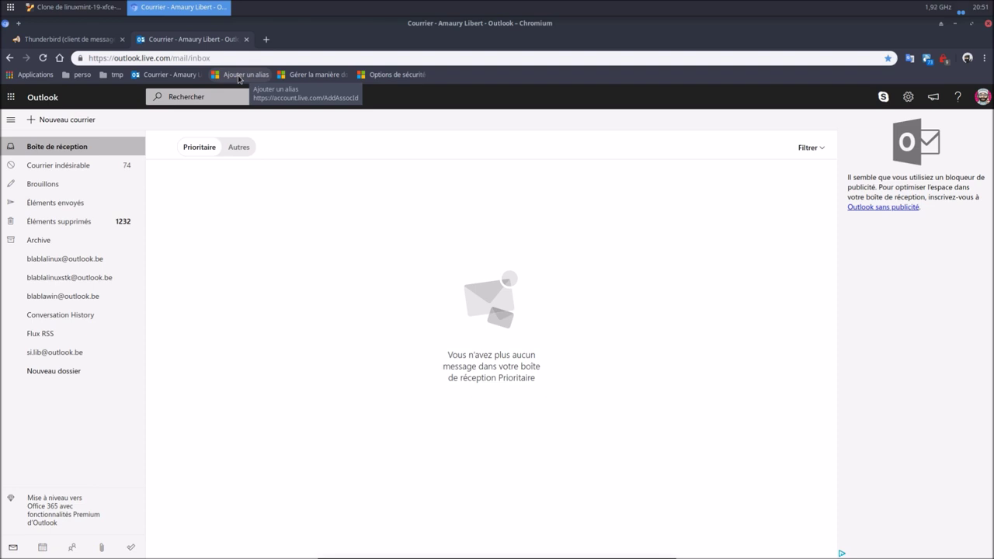
left_click(265, 39)
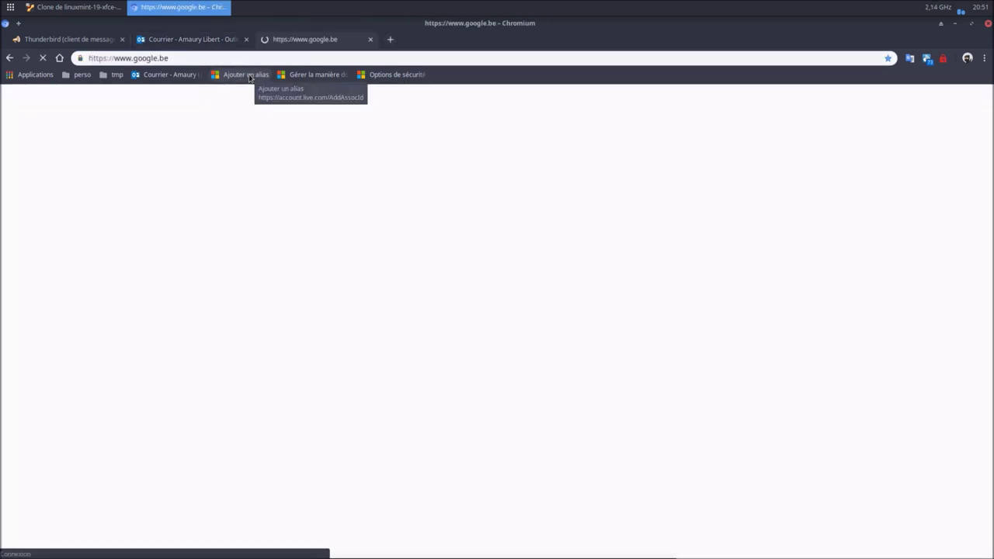
left_click(249, 75)
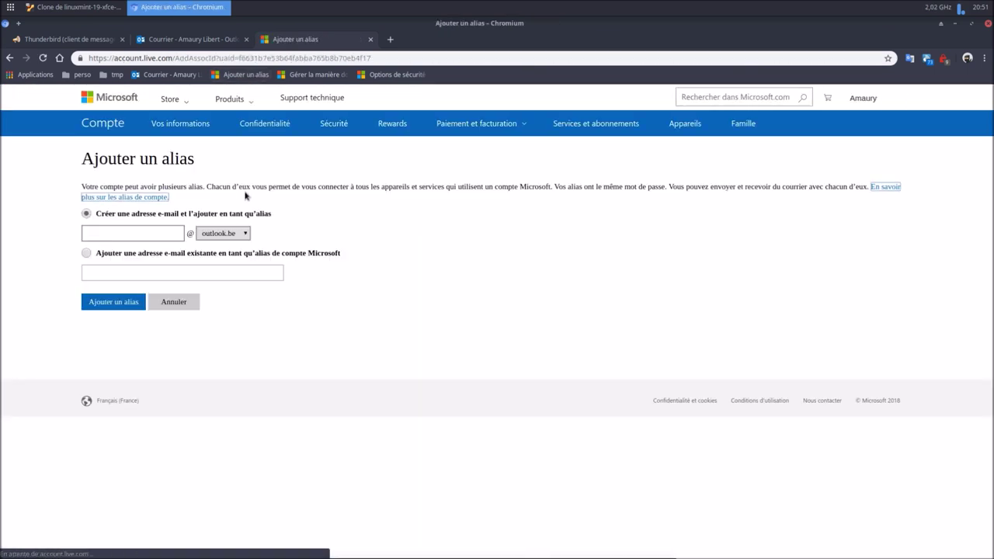
left_click(139, 233)
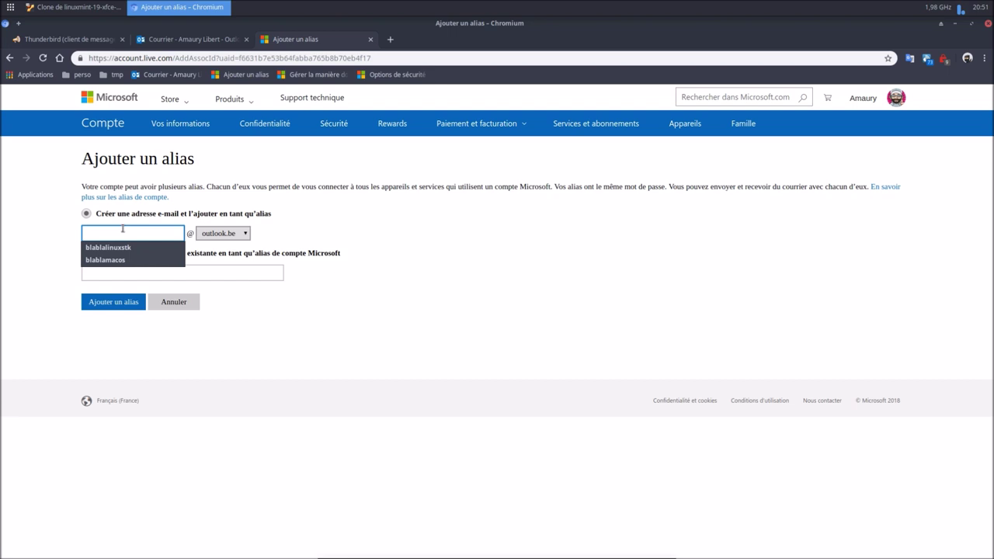
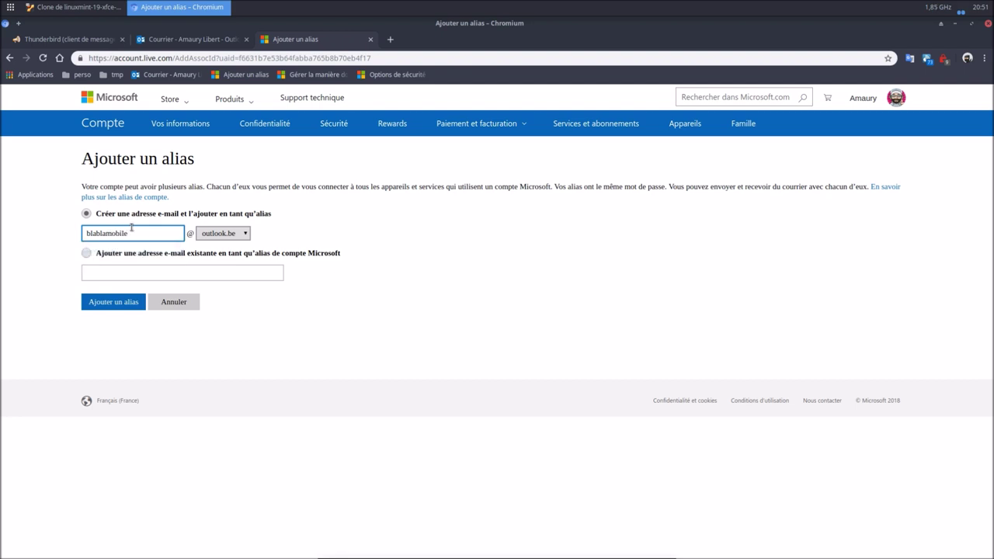
left_click(98, 303)
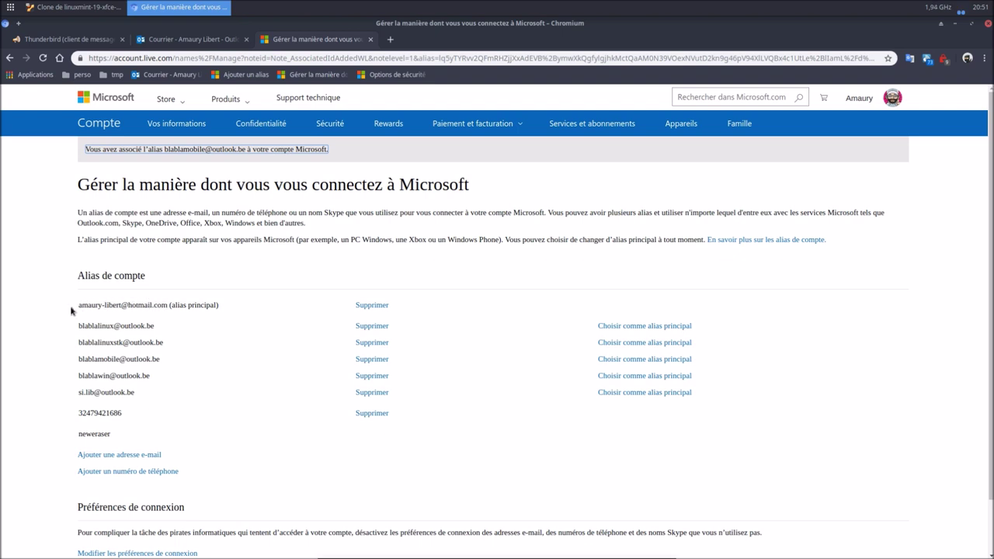
Highlight the primary alias address, then close the alias management tab to get back to Outlook.
left_click_drag(81, 305, 230, 309)
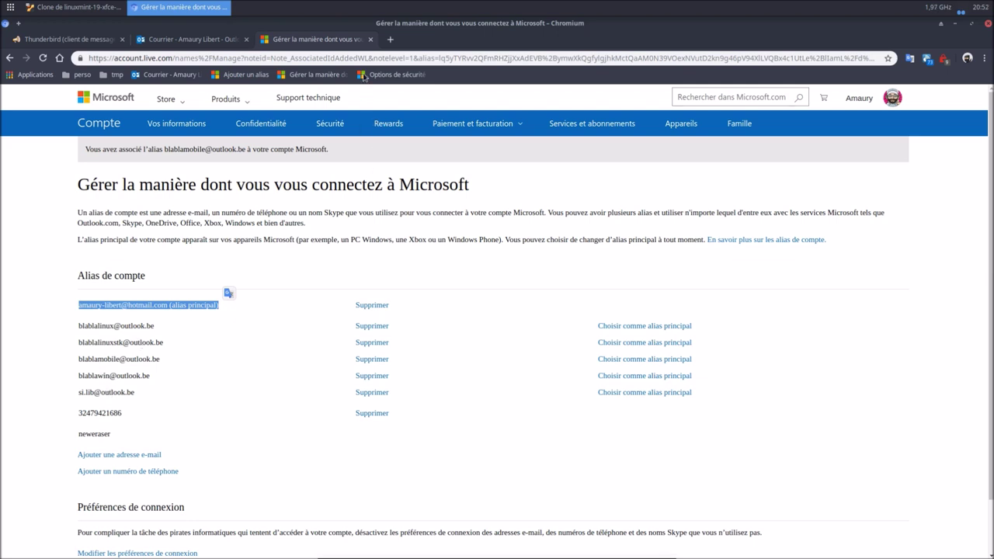
left_click(370, 39)
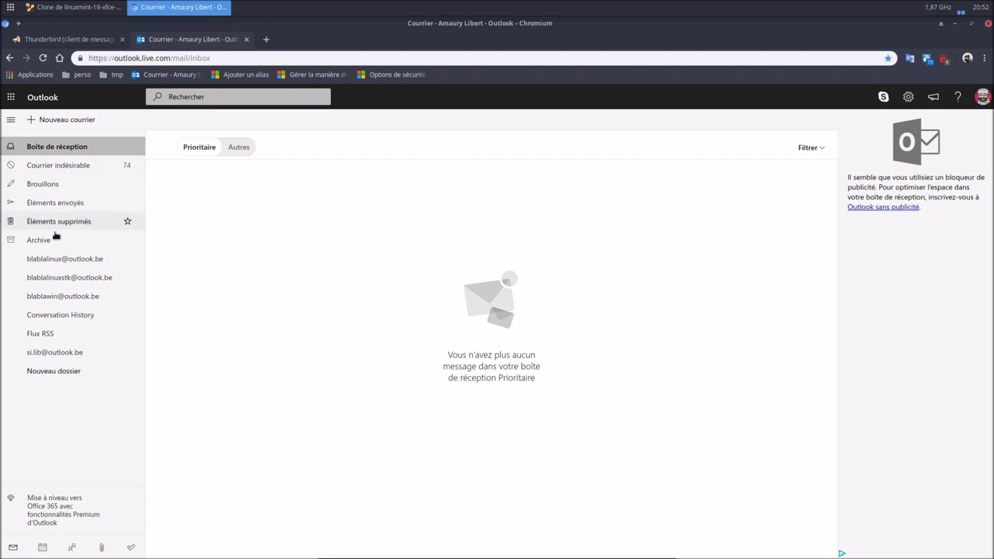
Create a new mail folder named with the full mobile alias e-mail address.
left_click(87, 373)
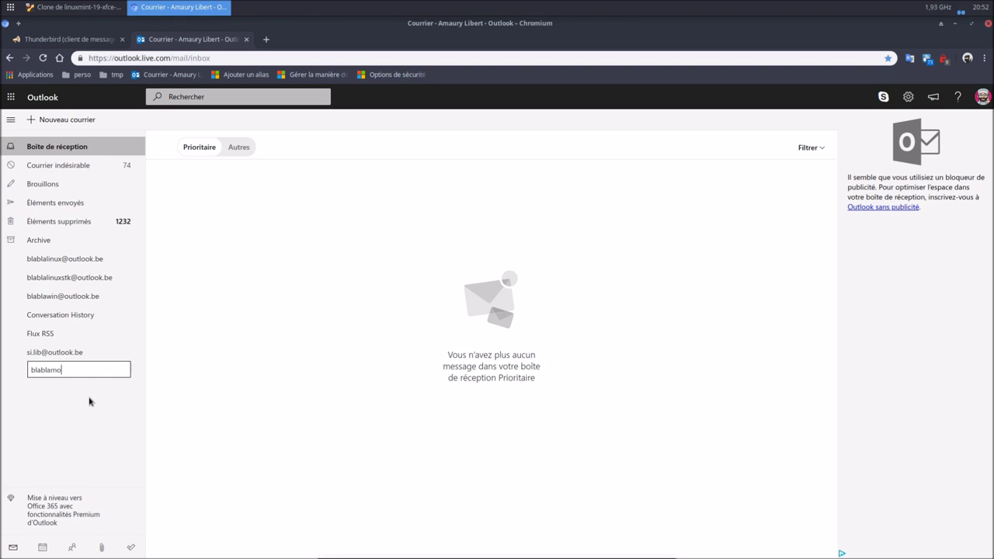
key("Return")
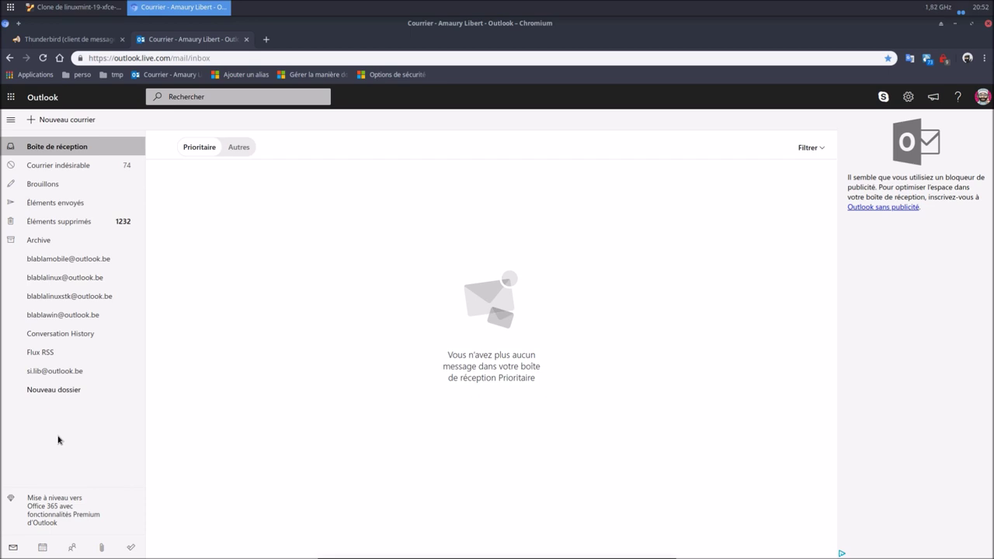
Open the Rules settings, start a new inbox rule, then discard it.
left_click(908, 100)
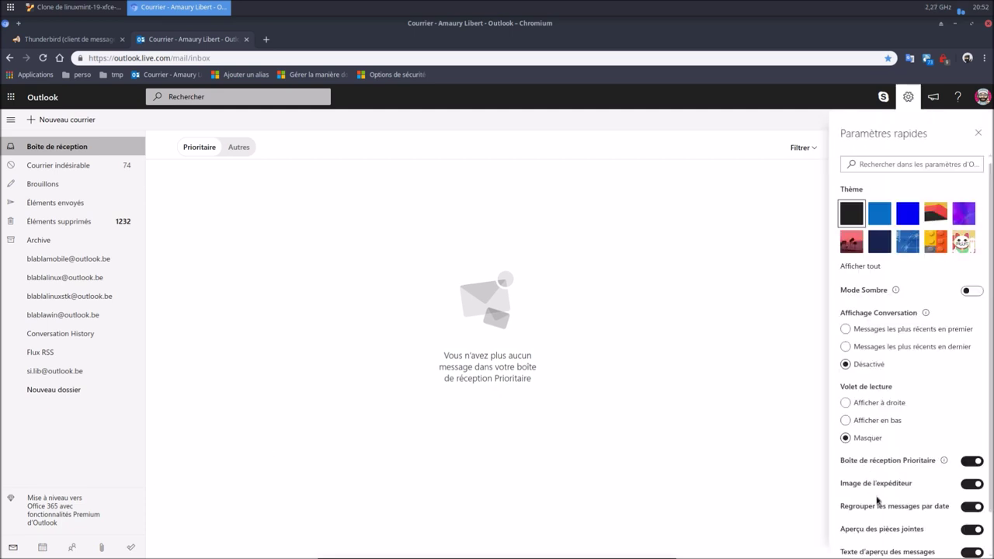
scroll(878, 497, "down", 1)
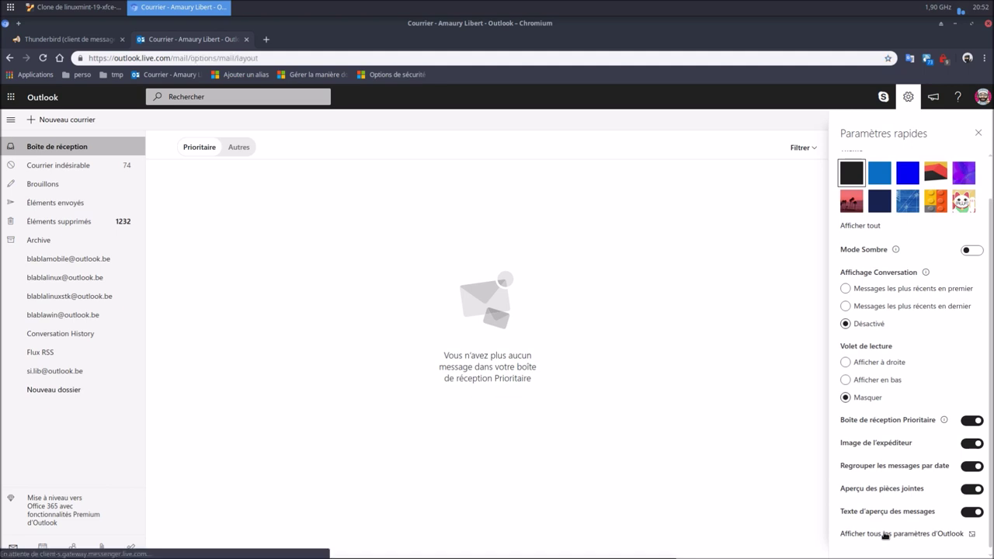
left_click(885, 534)
left_click(299, 183)
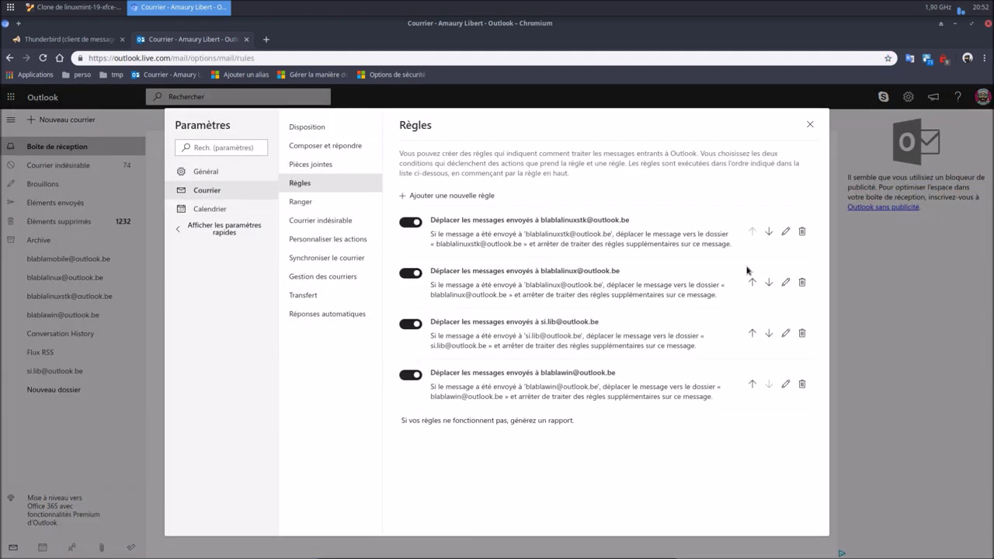
left_click(477, 199)
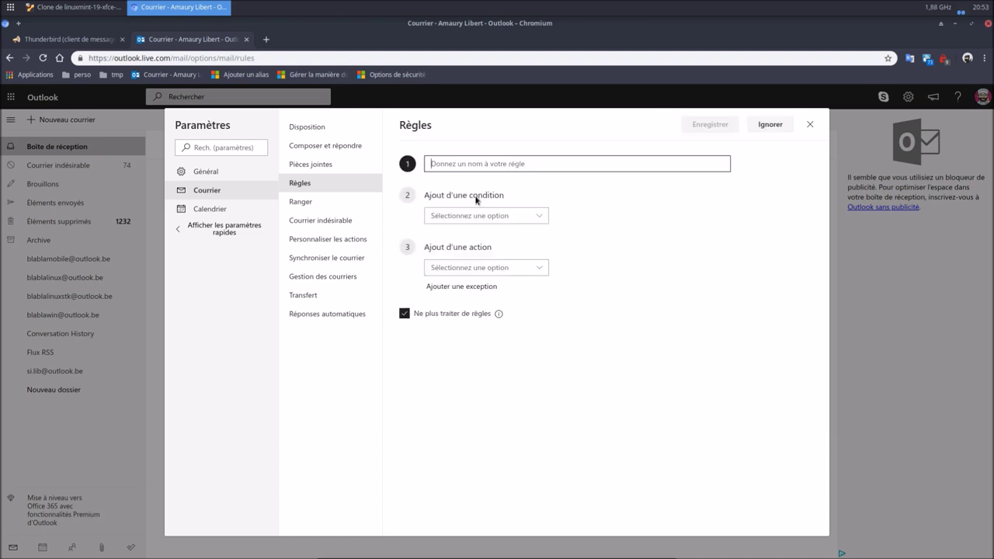
left_click(812, 125)
left_click(495, 355)
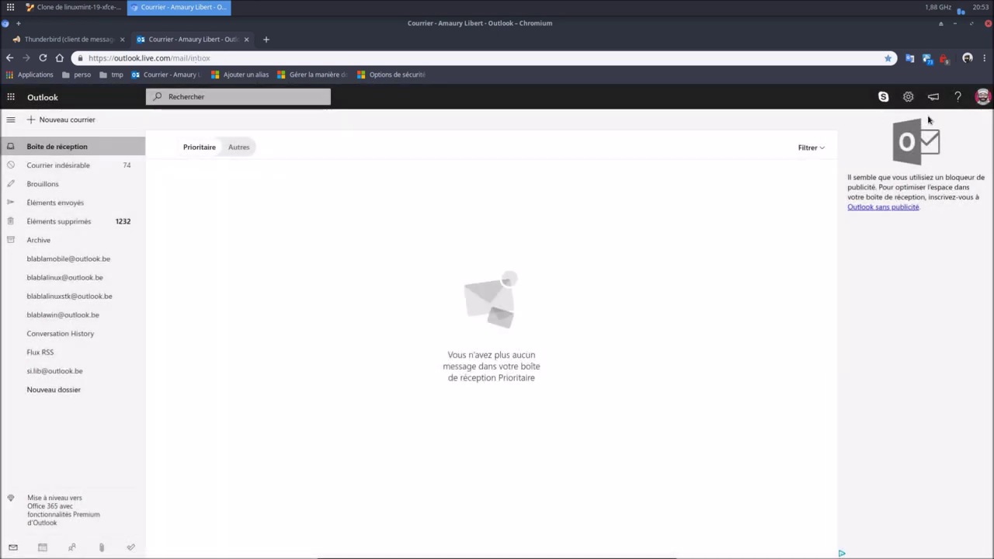
Reopen the Rules settings and edit the first alias-sorting rule.
left_click(908, 96)
scroll(854, 536, "down", 1)
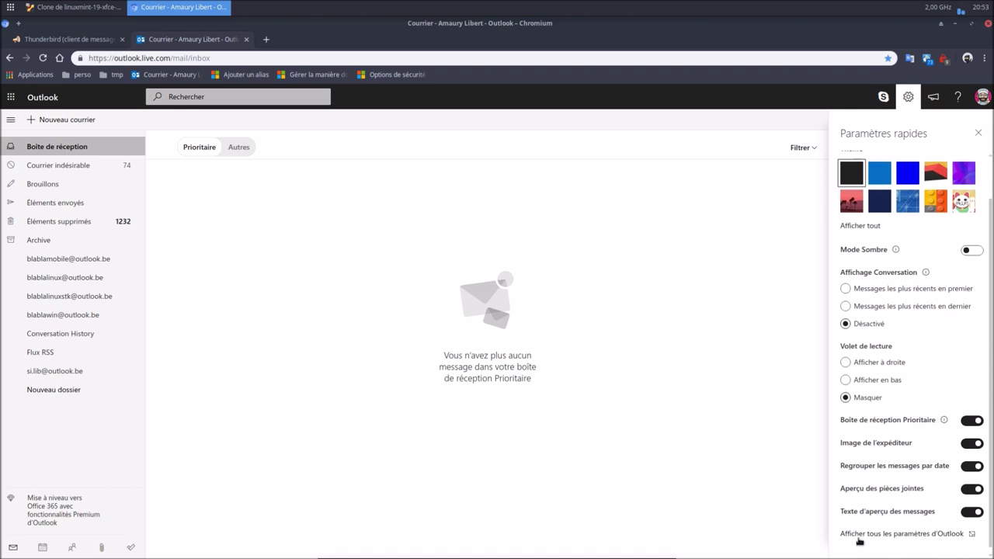
left_click(860, 533)
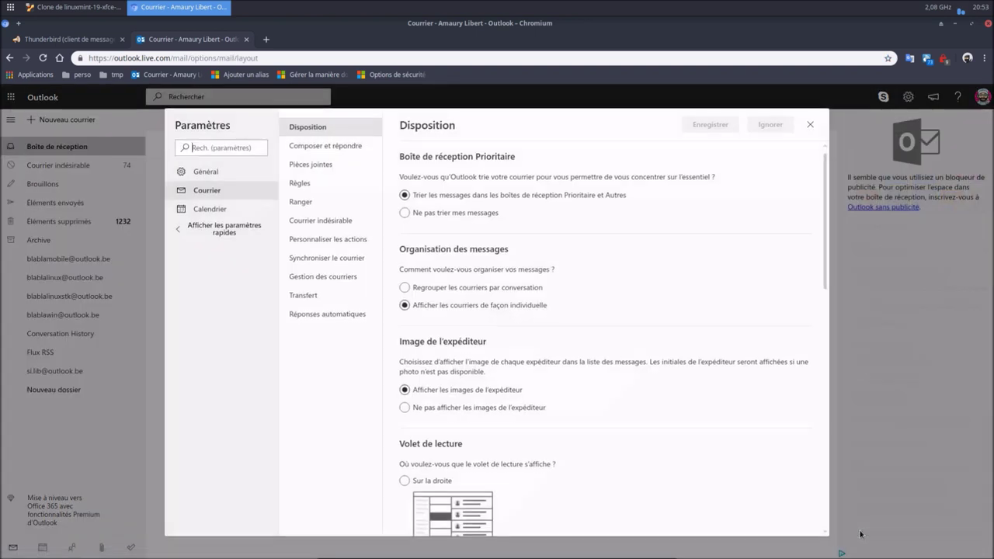
left_click(299, 183)
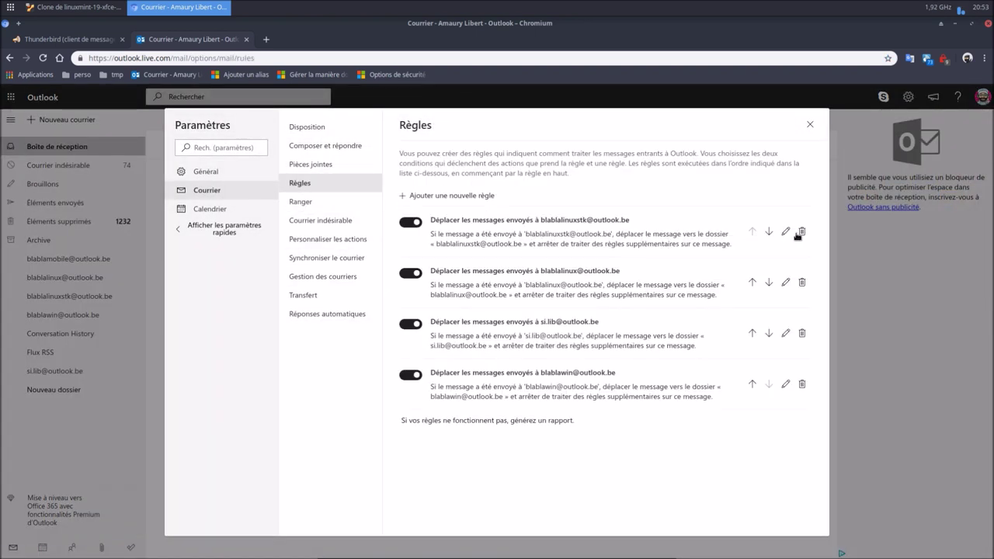
left_click(787, 231)
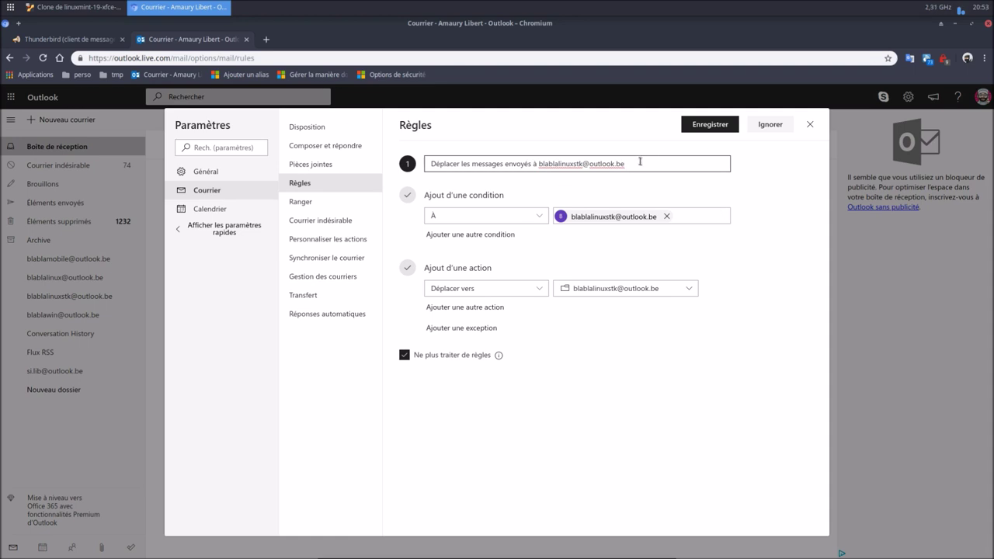
Copy the existing alias rule's name.
left_click_drag(640, 162, 425, 161)
right_click(452, 165)
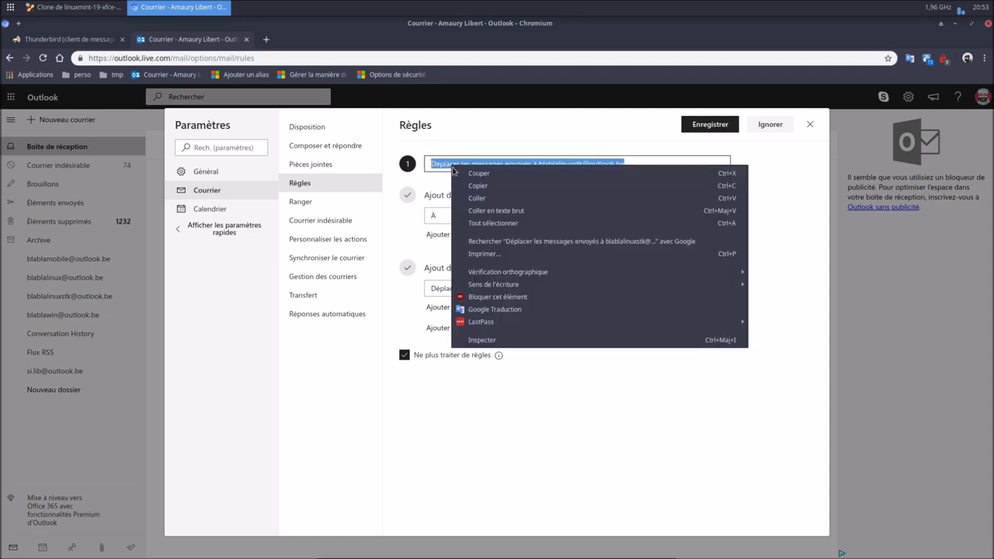
left_click(472, 185)
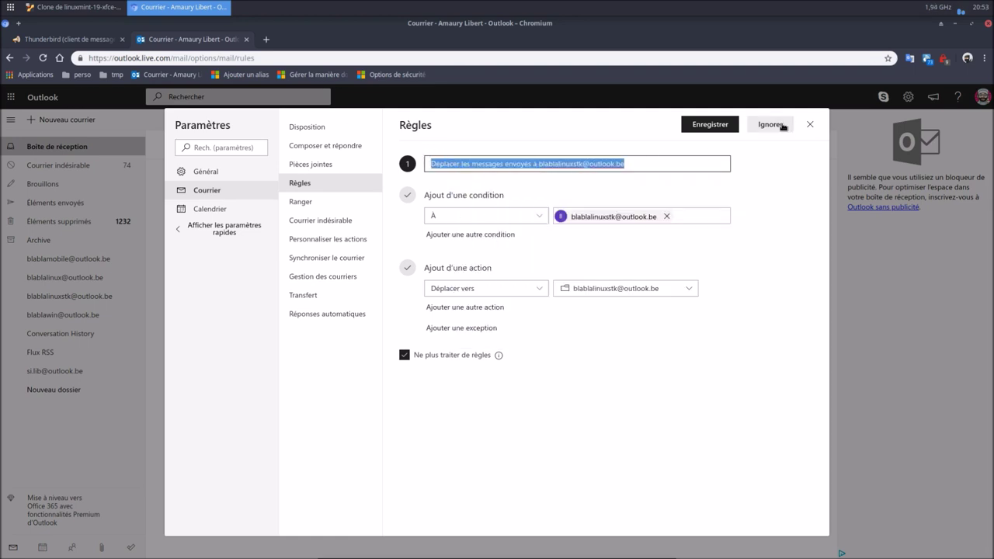
Start a new rule named by pasting the copied name and swapping in the mobile alias.
left_click(782, 127)
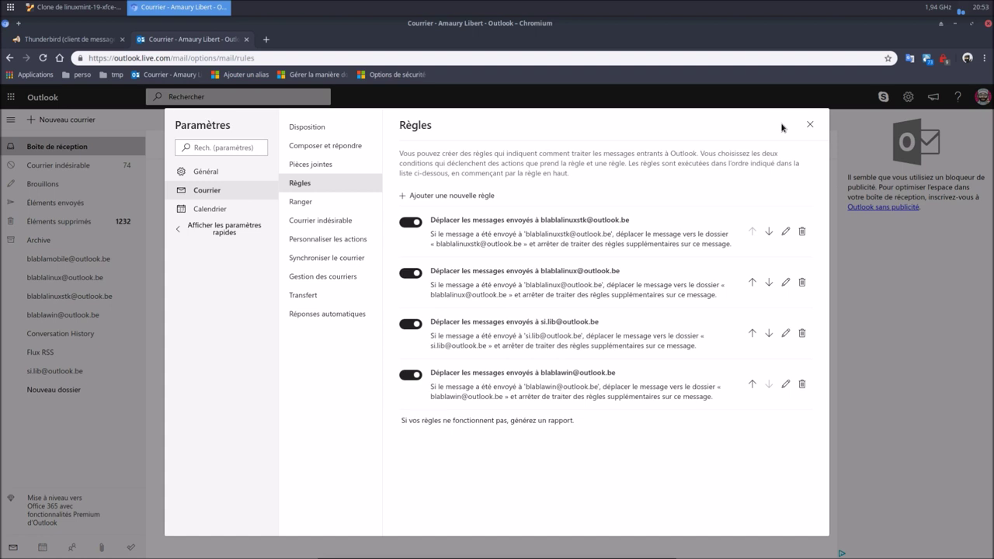
left_click(461, 195)
right_click(489, 163)
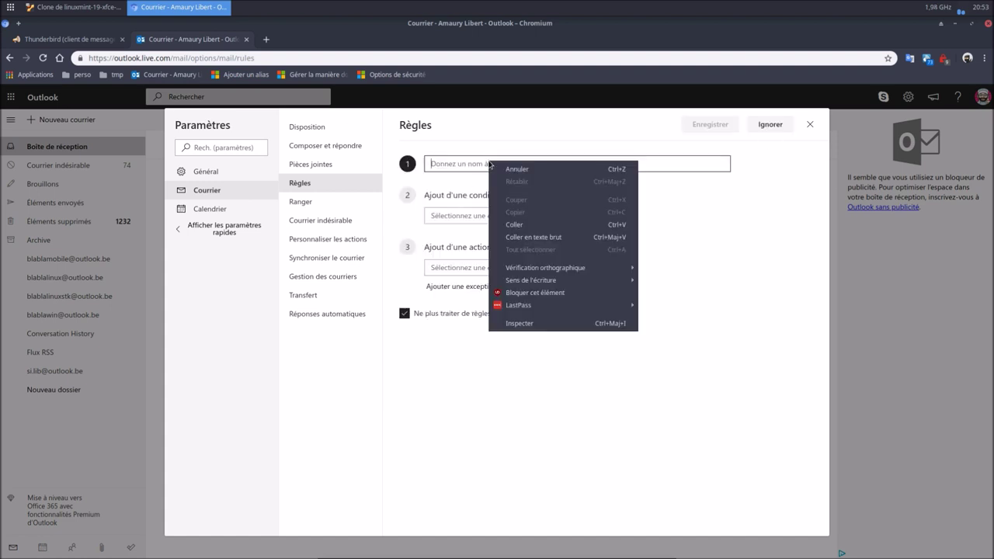
left_click(513, 225)
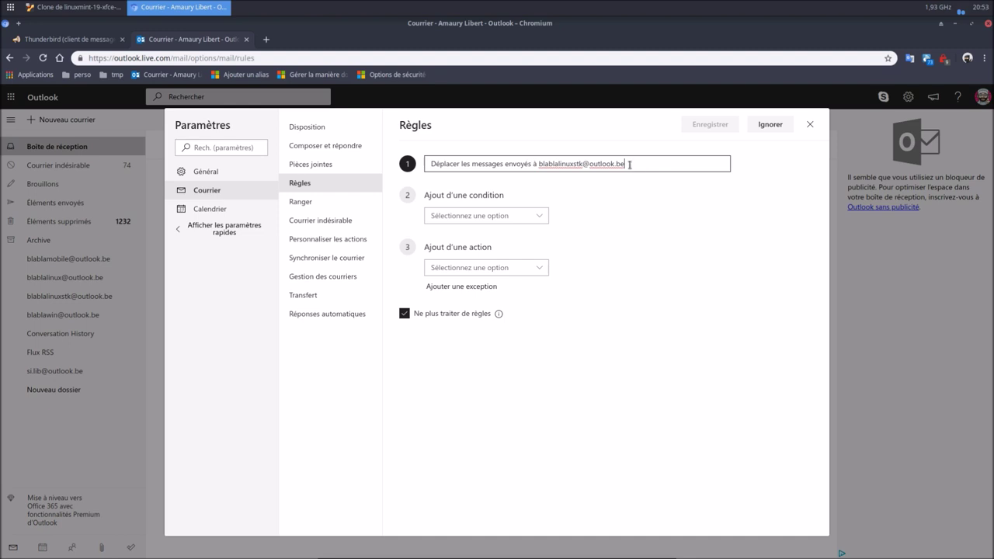
left_click_drag(584, 164, 539, 164)
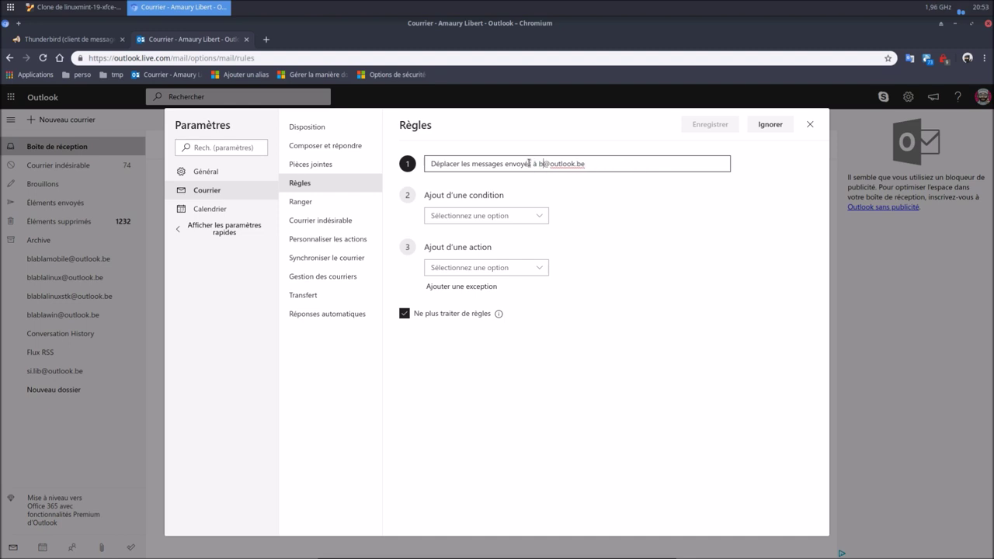
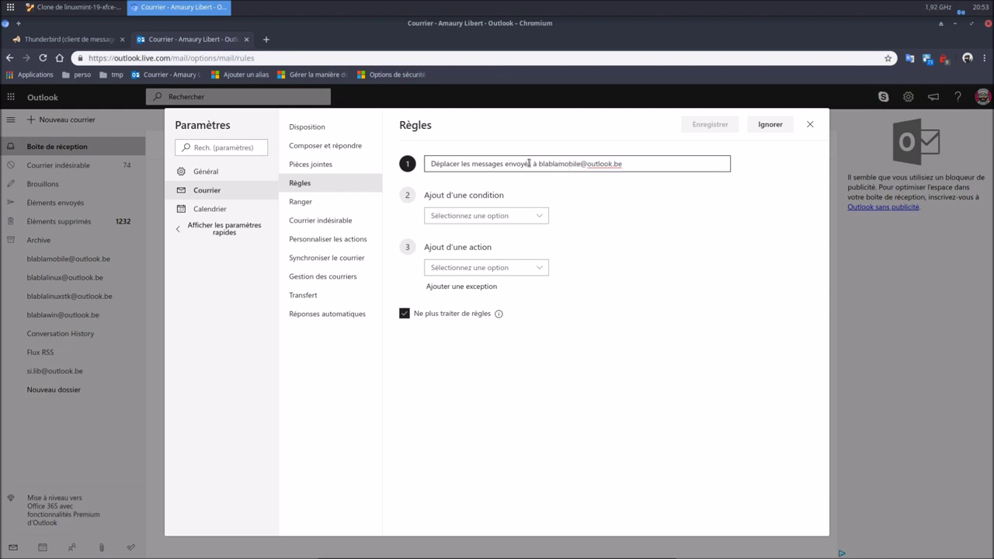
Add an 'À' recipient condition, clear its text, then close settings and discard the rule.
left_click(491, 218)
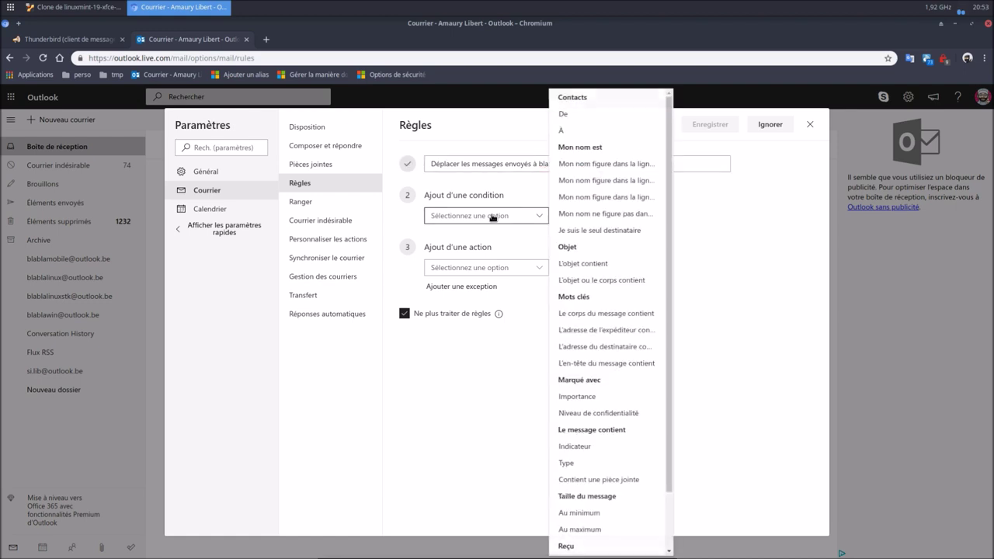
left_click(591, 136)
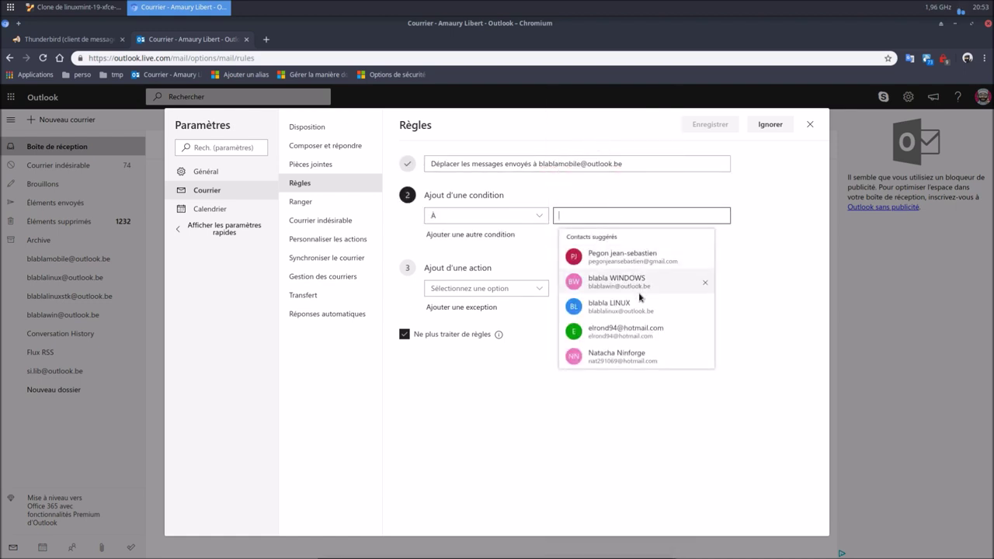
type("blabla")
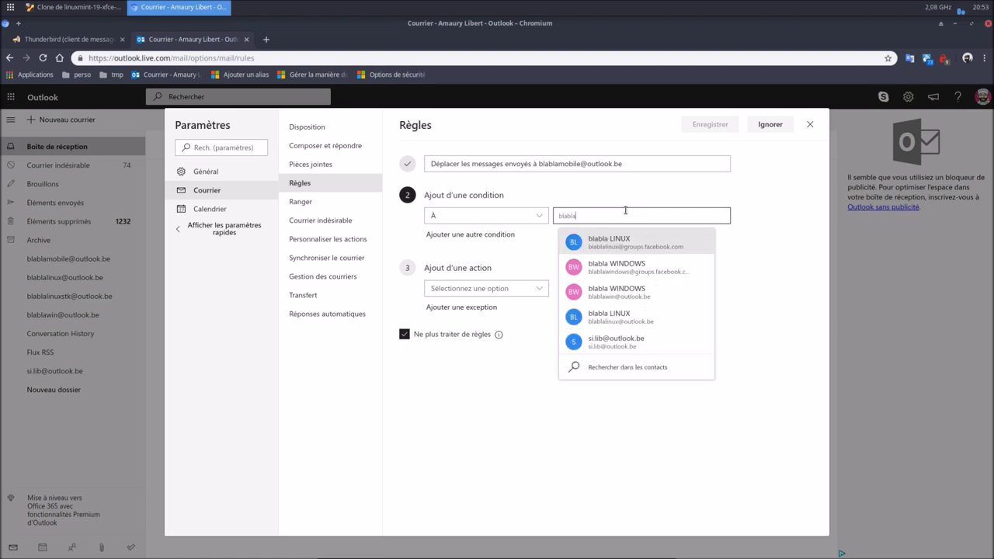
type("mo")
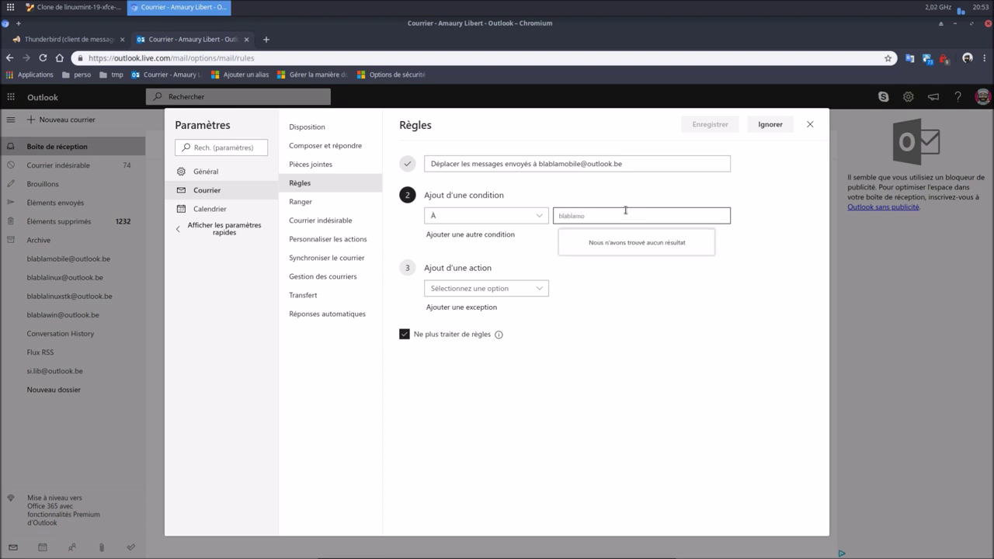
key("BackSpace")
key("BackSpace")
key("BackSpace")
key("BackSpace")
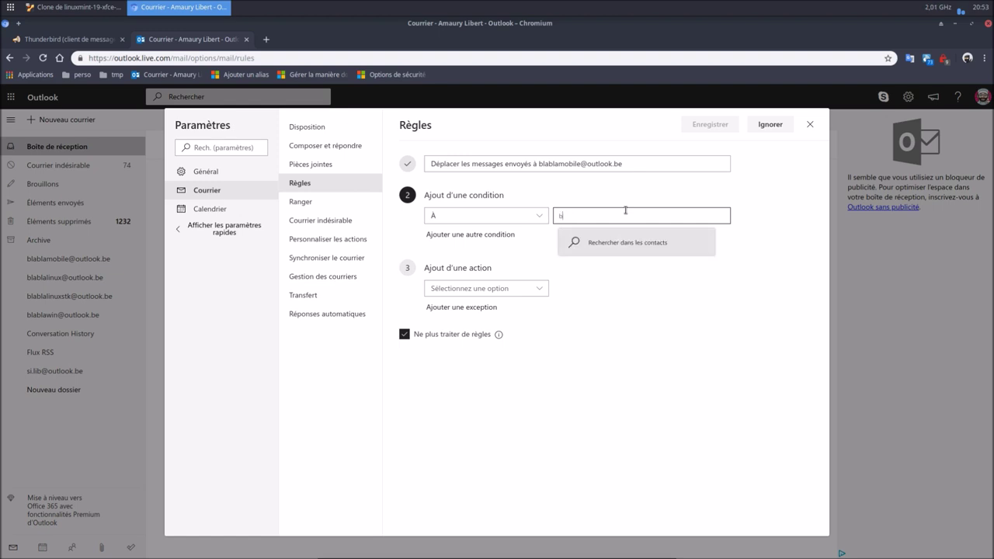
key("BackSpace")
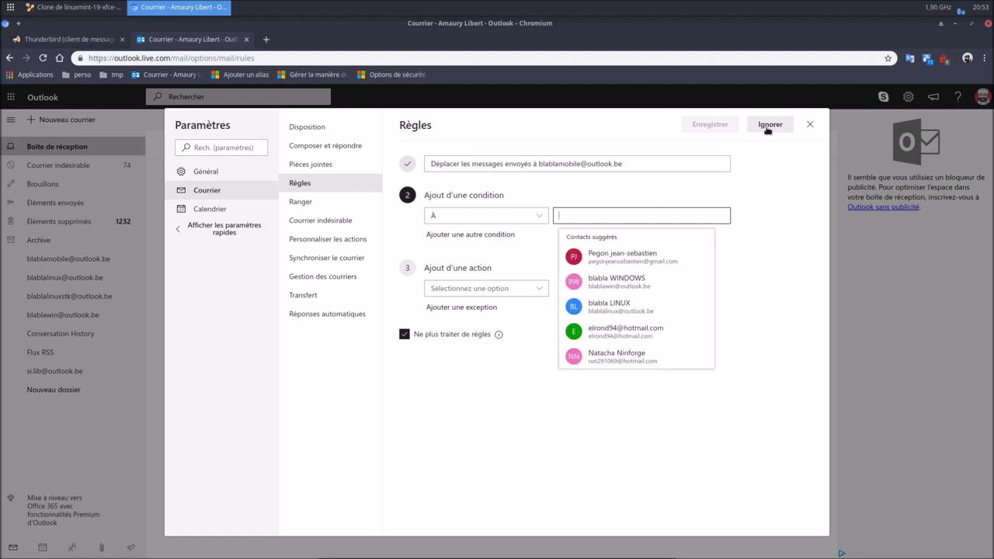
left_click(812, 126)
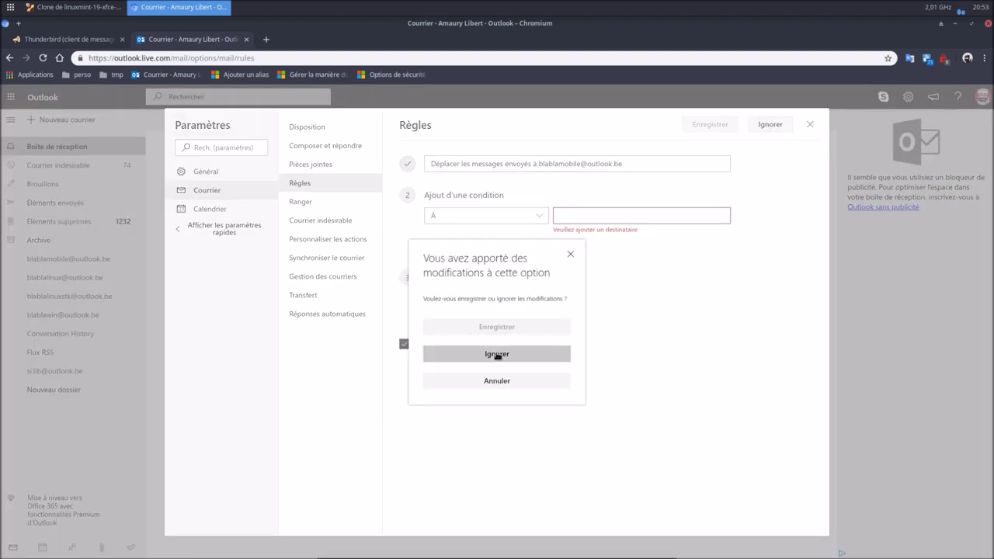
left_click(497, 354)
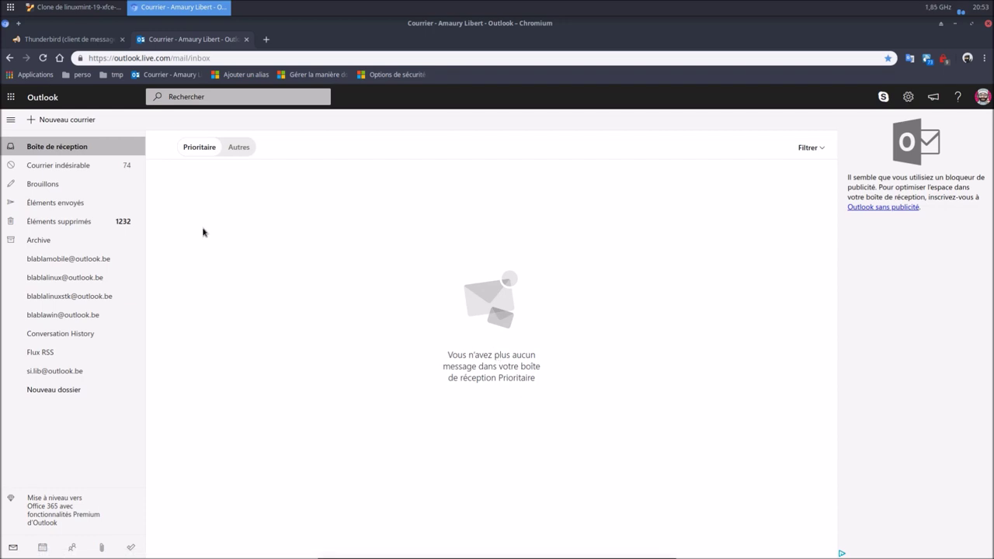
Send a test message with subject and body 'essai' to the mobile alias, keeping the default sender.
left_click(64, 121)
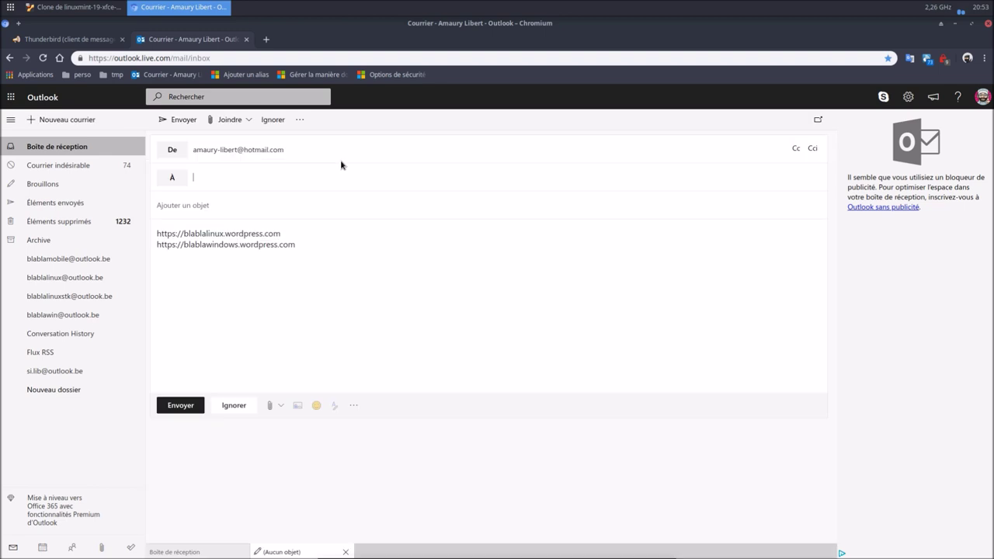
left_click(170, 150)
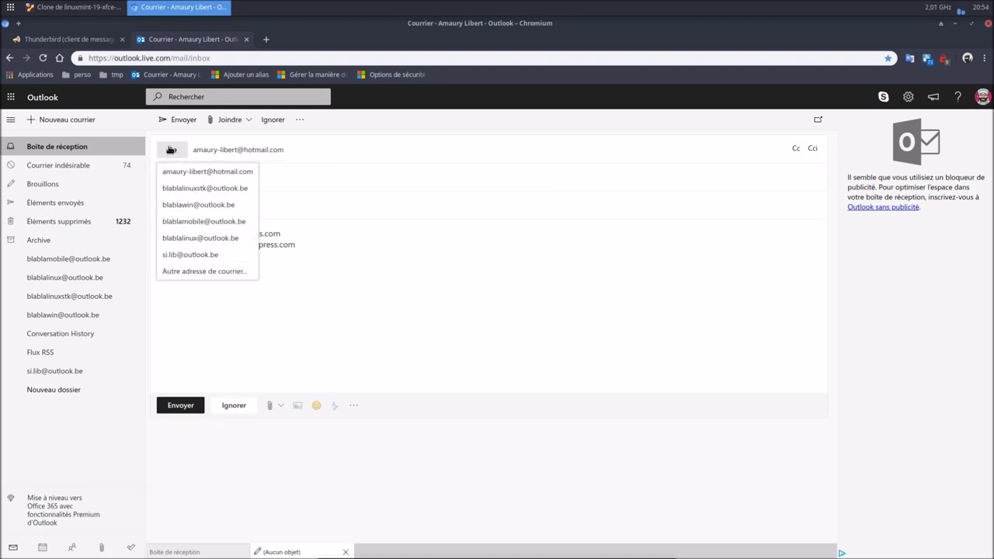
left_click(171, 149)
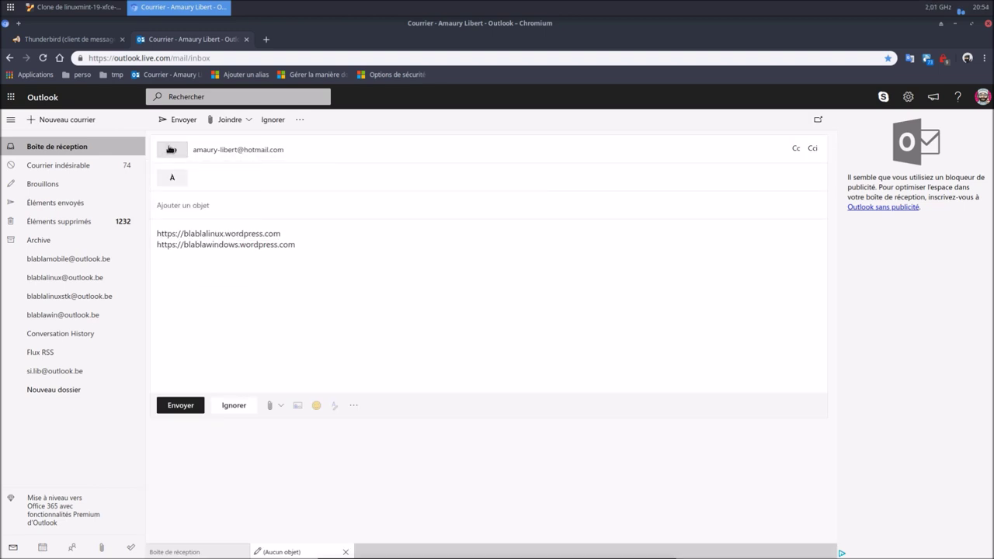
left_click(221, 172)
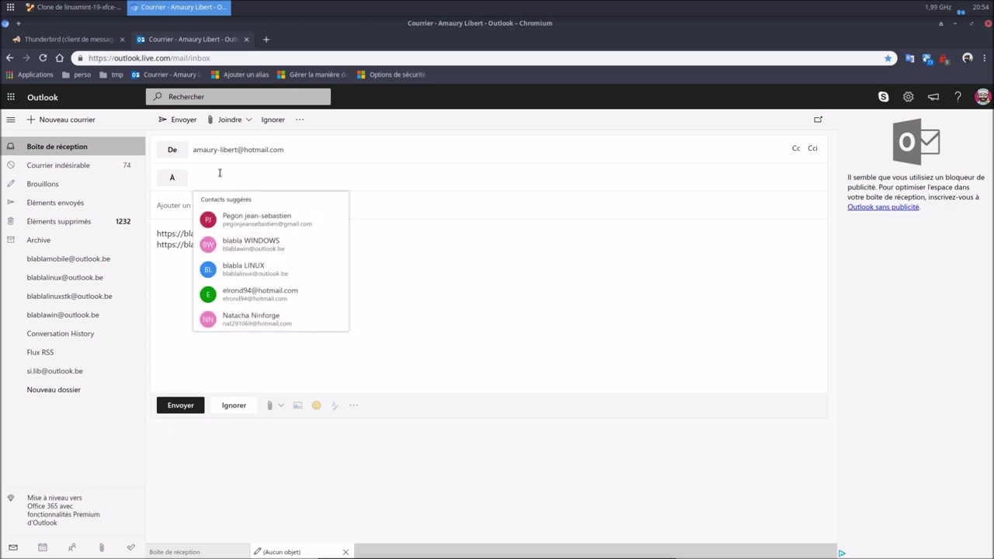
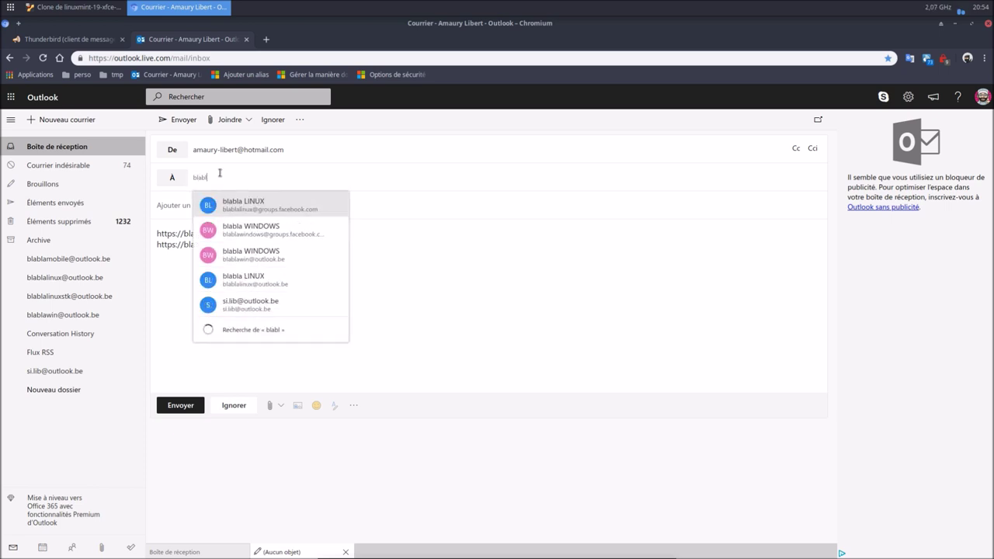
left_click(294, 204)
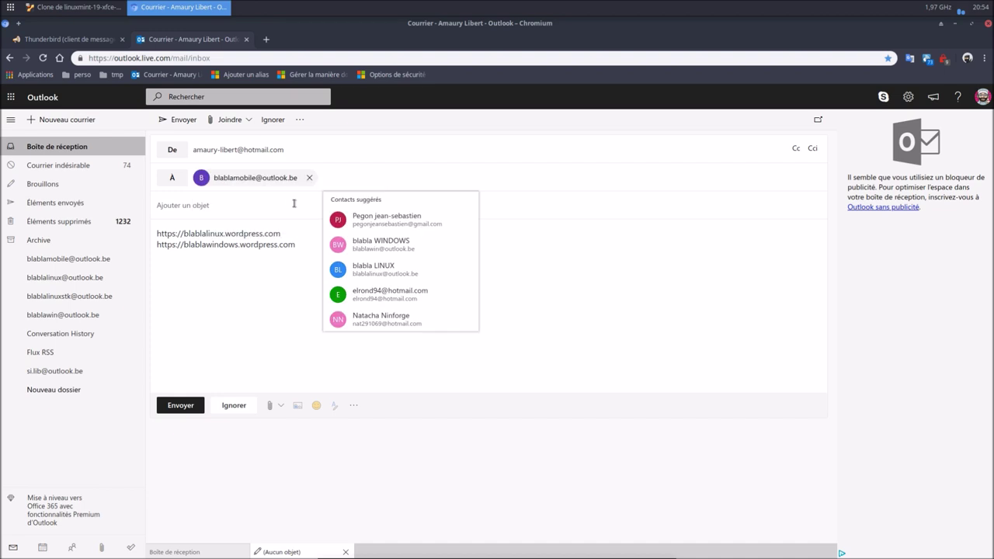
left_click(233, 206)
type("essai")
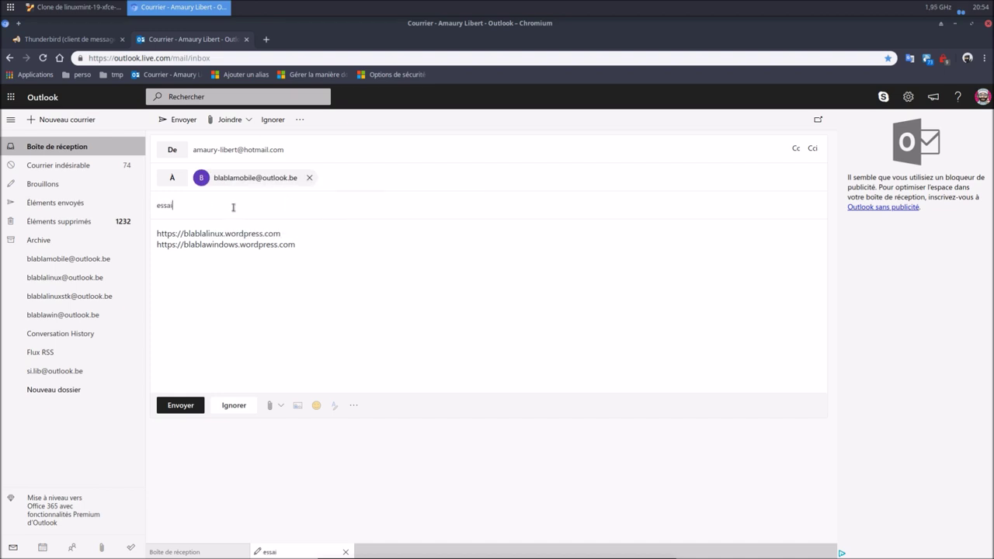
left_click(165, 233)
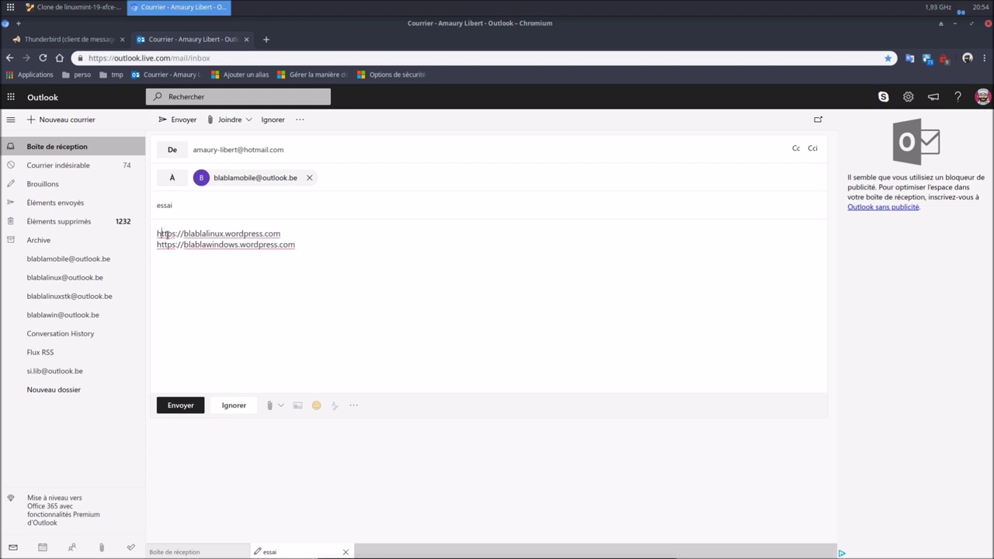
key("Return")
key("Return")
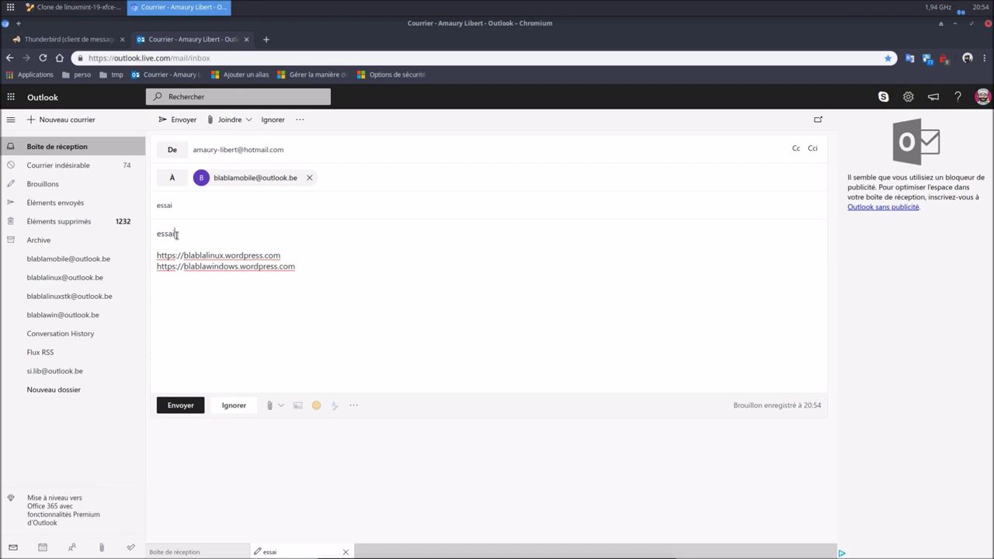
left_click(191, 406)
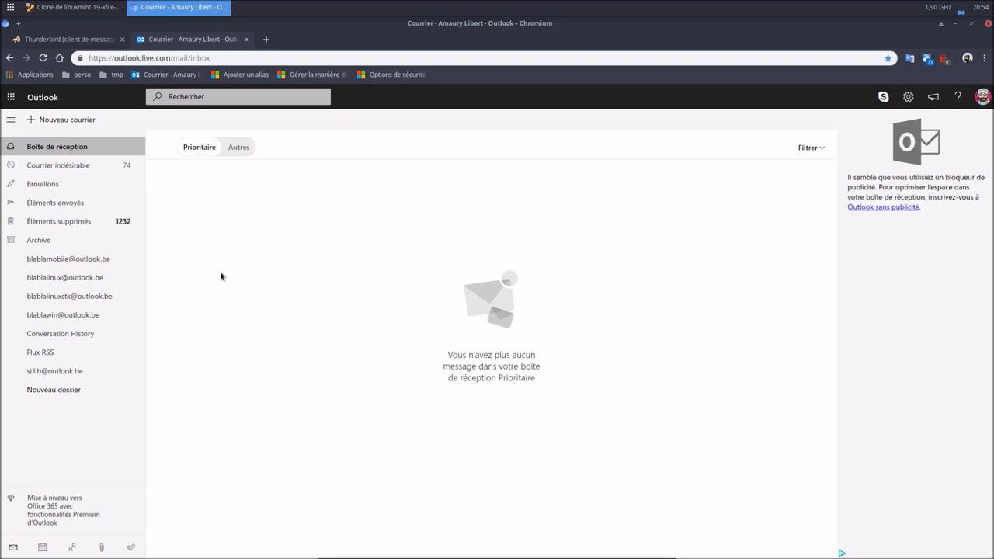
Delete the received 'essai' test message from the Prioritaire inbox.
left_click(235, 147)
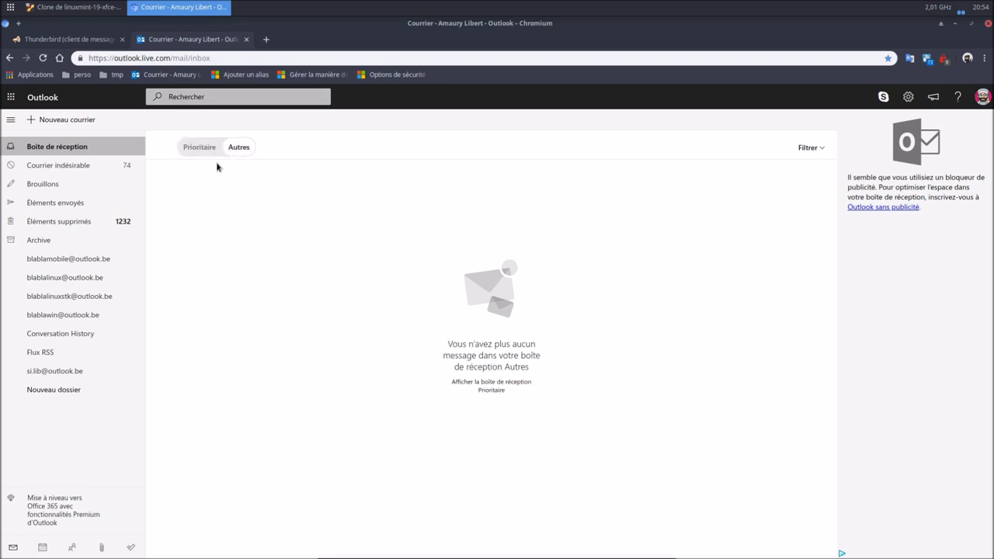
left_click(205, 153)
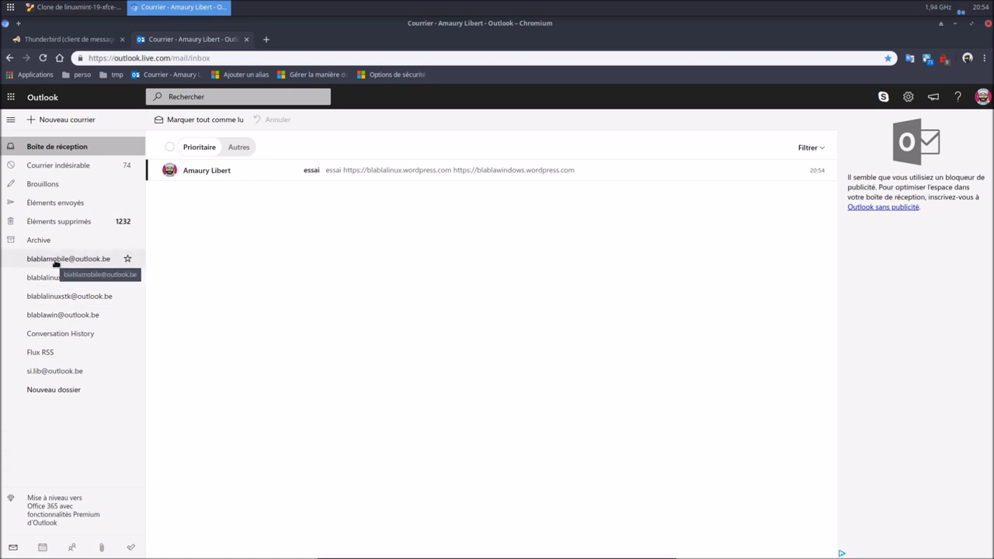
left_click(169, 171)
left_click(250, 123)
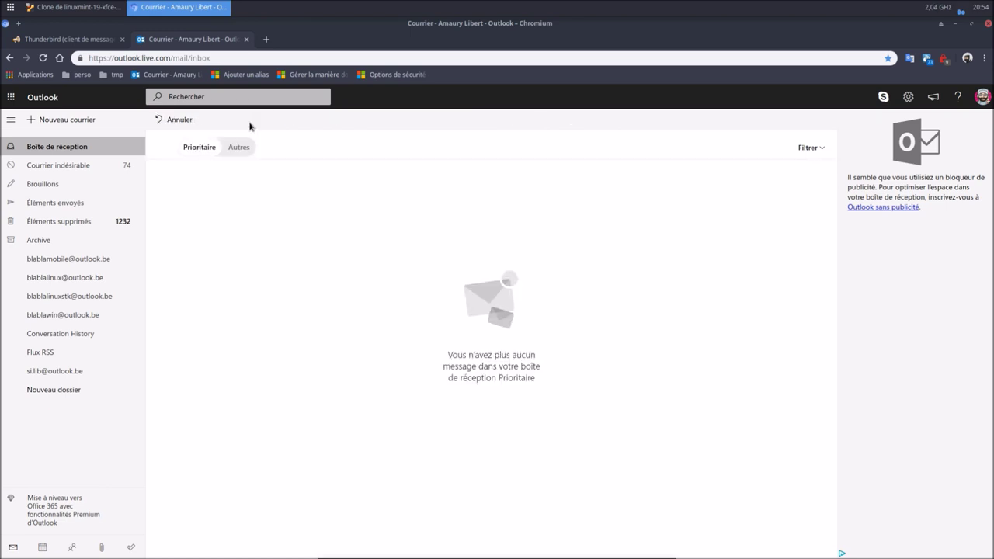
Delete all messages in Sent Items and go back to the inbox.
left_click(77, 201)
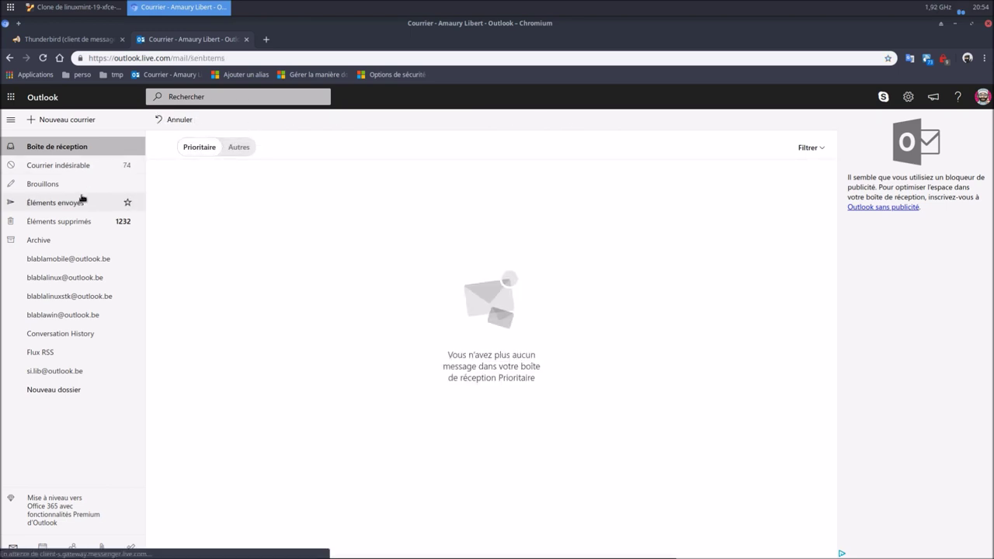
left_click(169, 147)
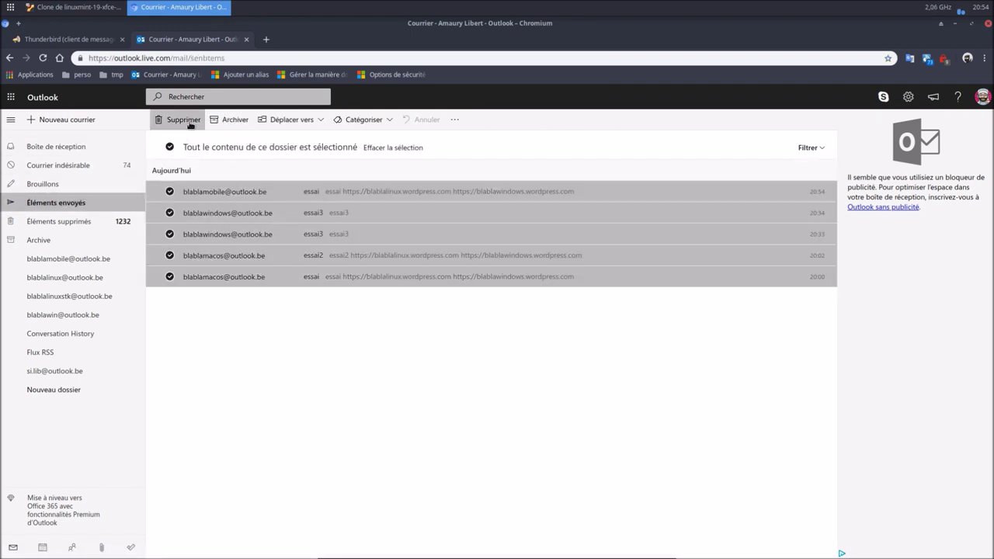
left_click(191, 125)
left_click(51, 147)
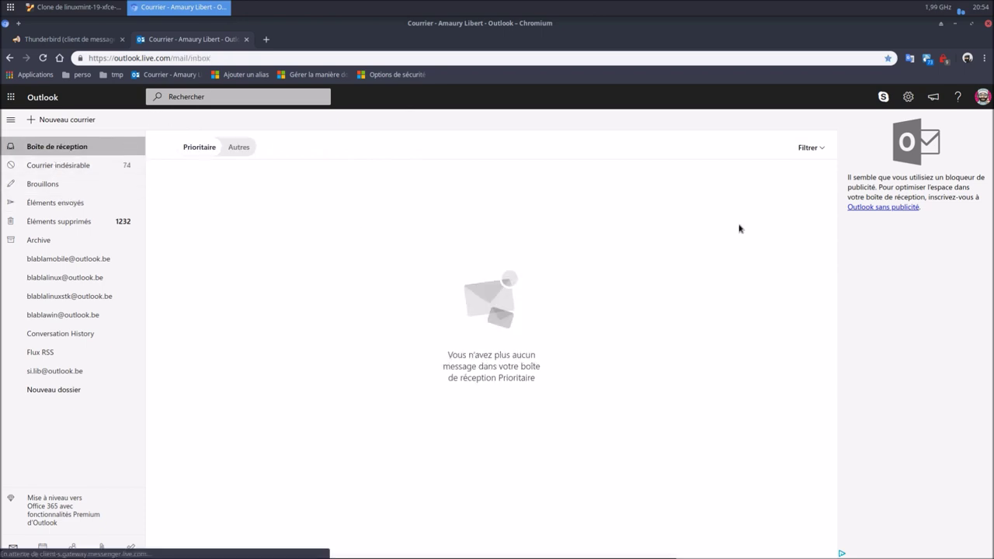
Start a new inbox rule, naming it by pasting the copied name with 'mobile' substituted.
left_click(909, 97)
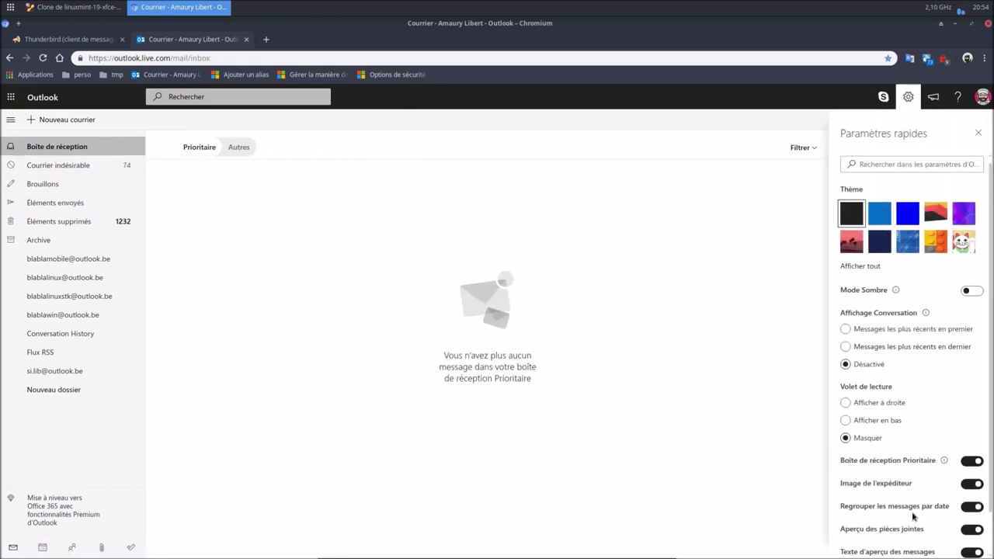
scroll(915, 517, "down", 1)
left_click(886, 535)
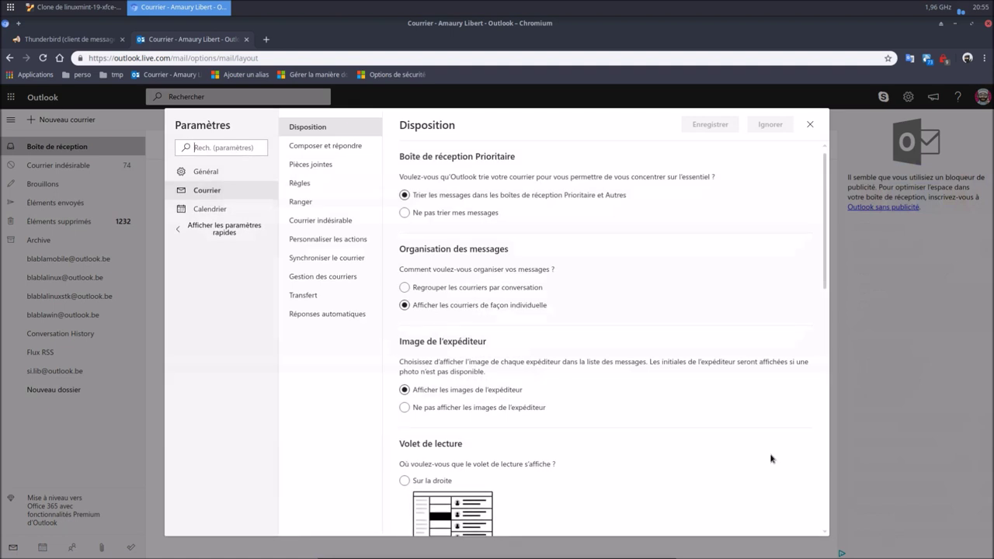
left_click(299, 184)
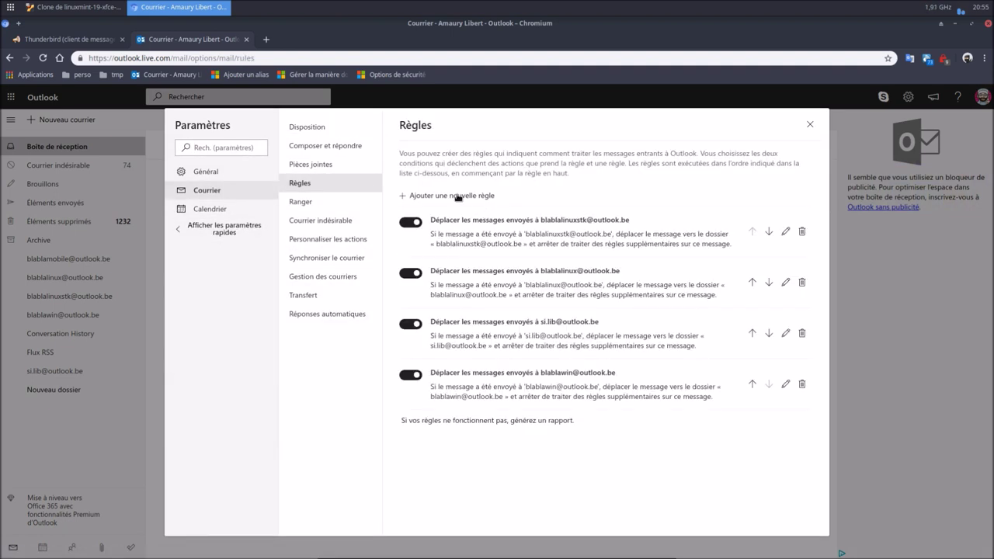
left_click(458, 196)
right_click(501, 163)
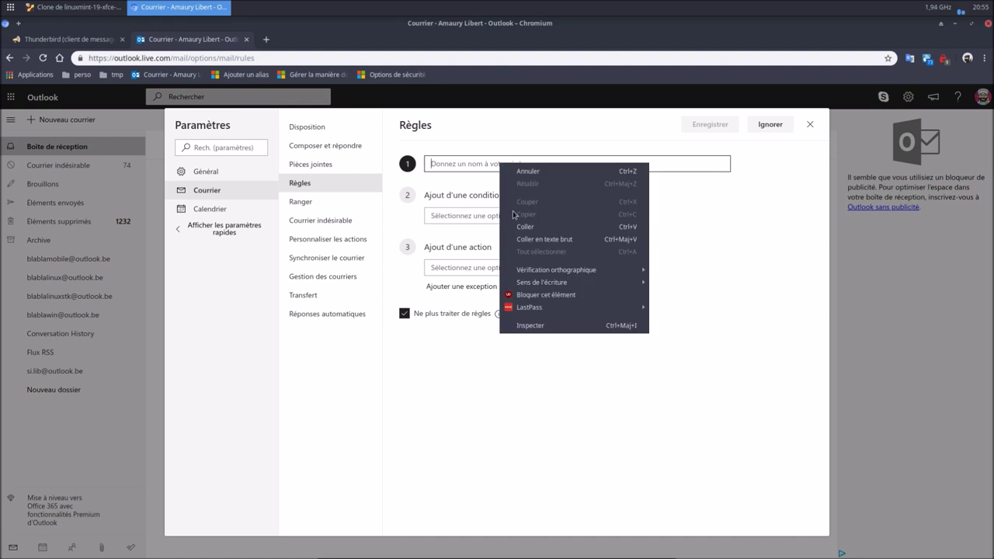
left_click(517, 221)
left_click_drag(582, 163, 557, 167)
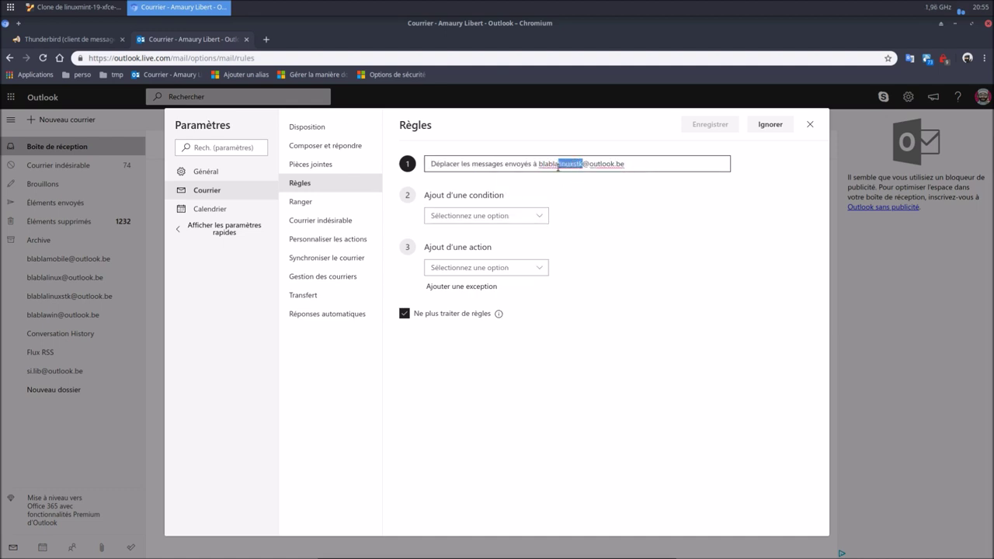
type("mobile")
Set the rule's 'À' condition to the mobile alias address.
left_click(503, 216)
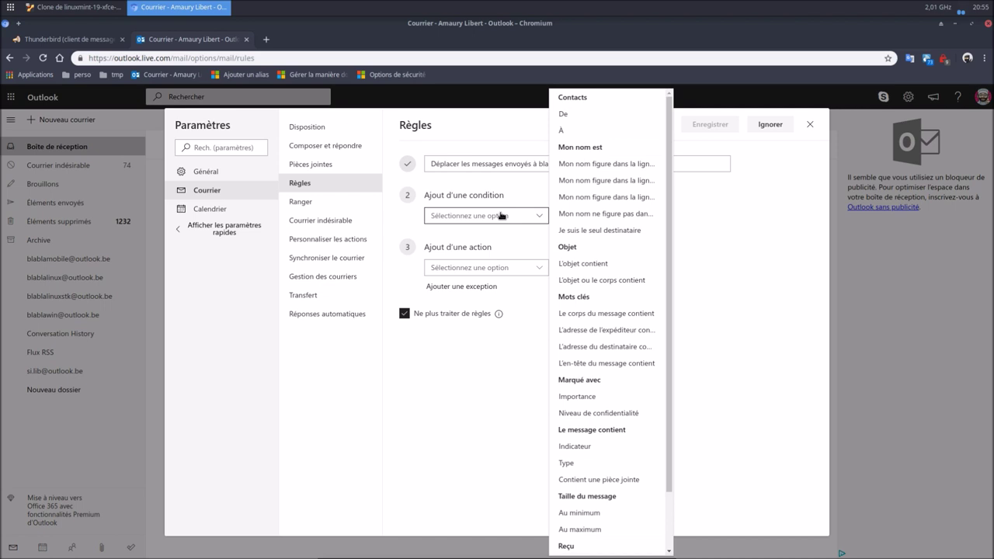
left_click(566, 134)
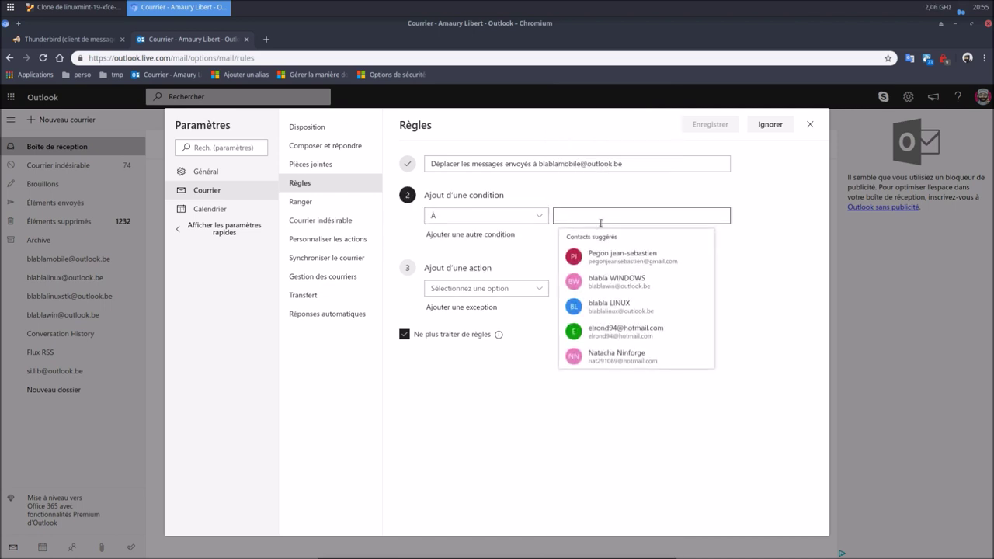
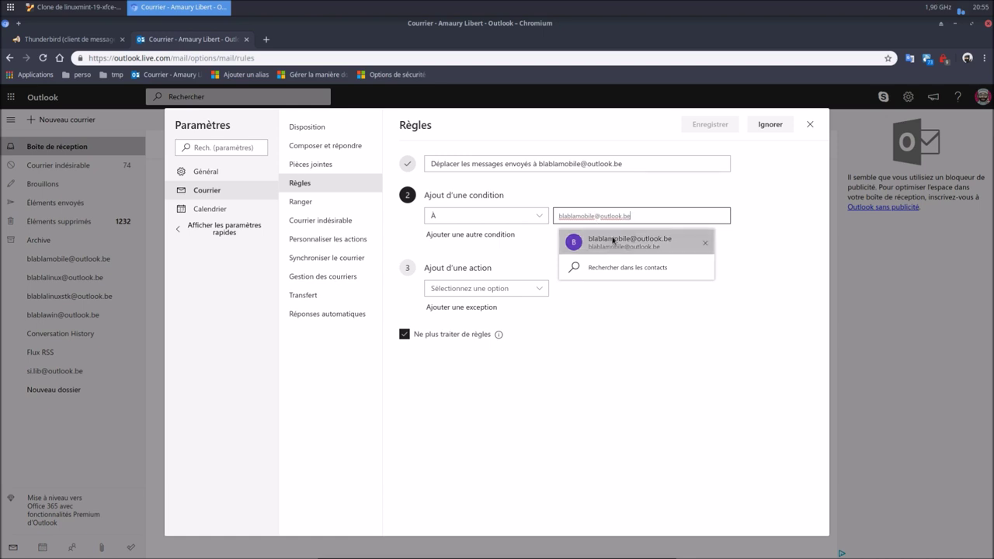
left_click(613, 241)
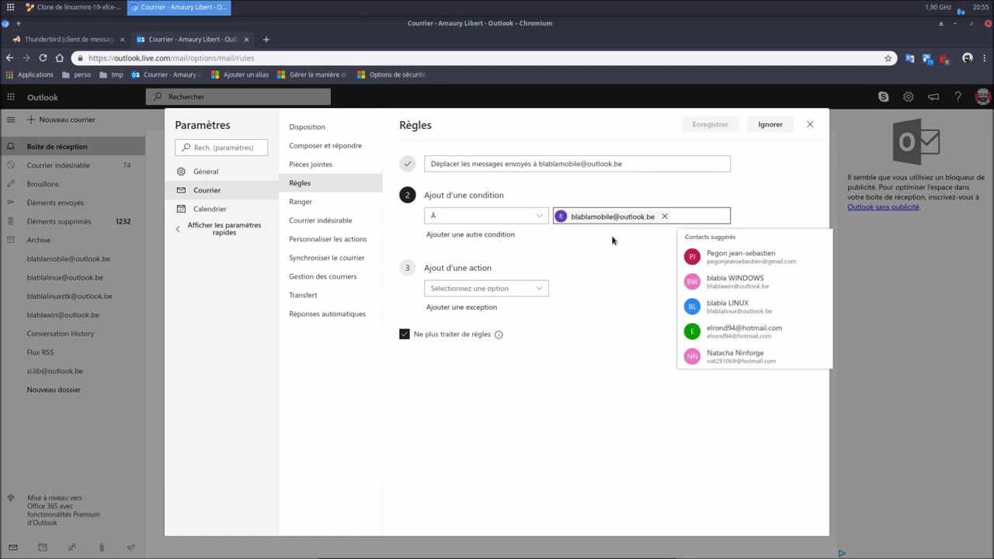
Make the rule move matches to the mobile alias folder, save it, and close settings.
left_click(517, 291)
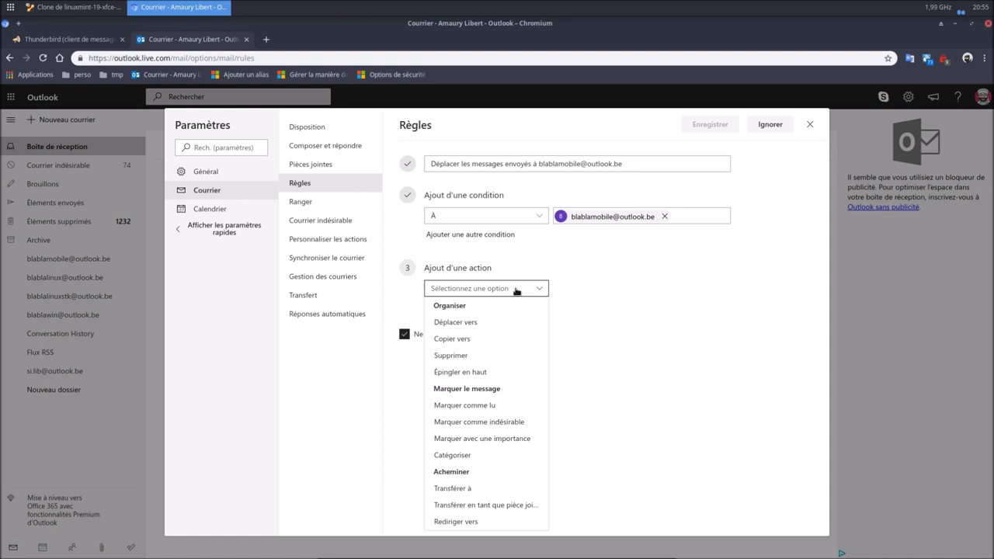
left_click(474, 323)
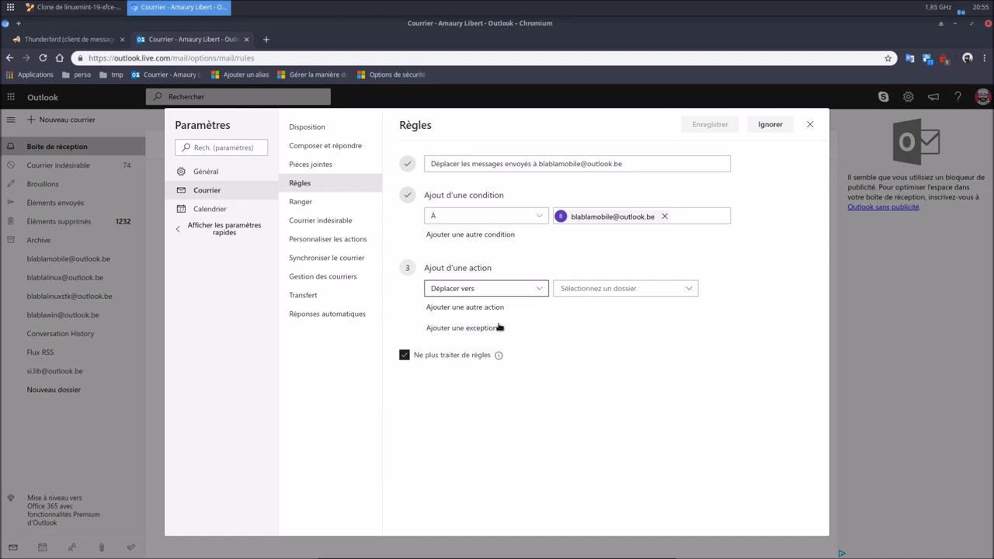
left_click(619, 289)
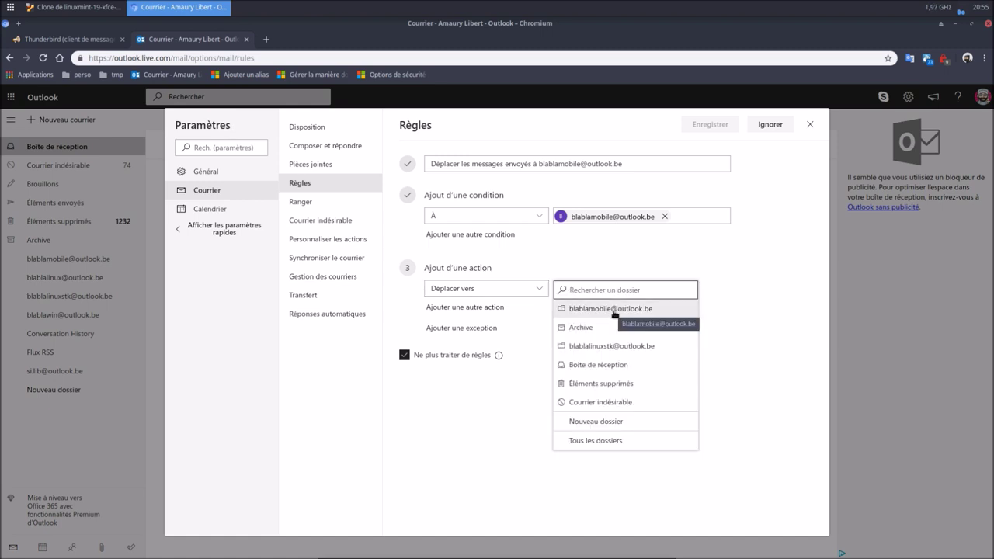
left_click(614, 310)
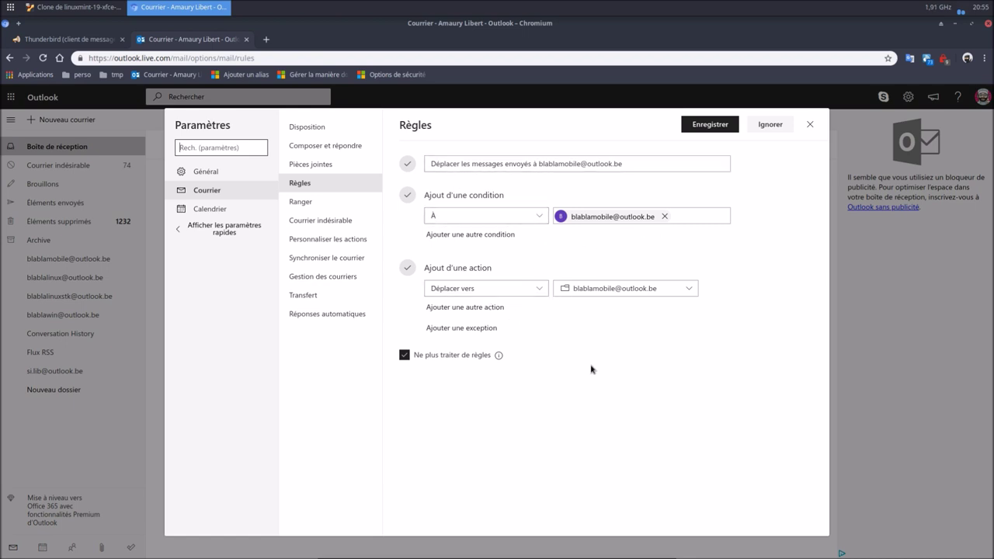
left_click(711, 126)
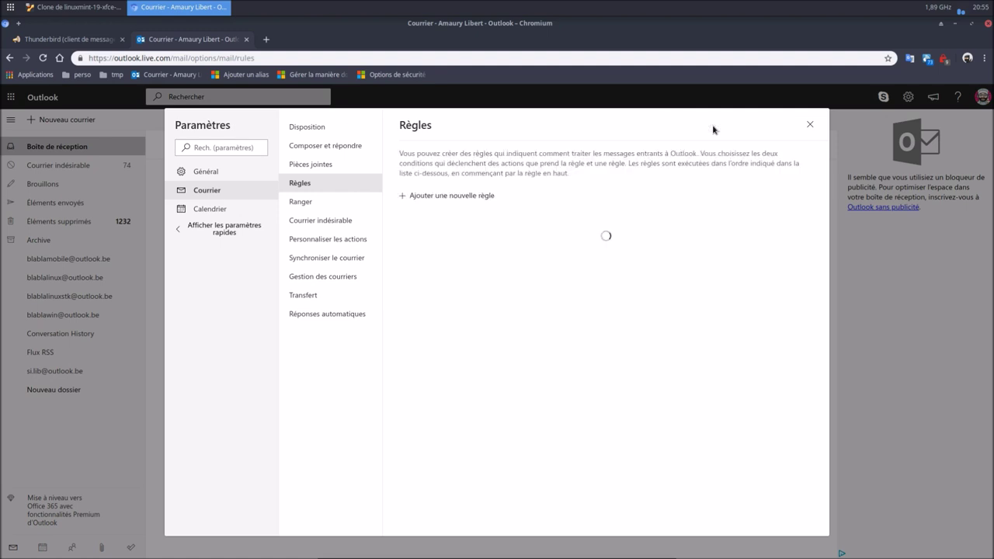
left_click(811, 124)
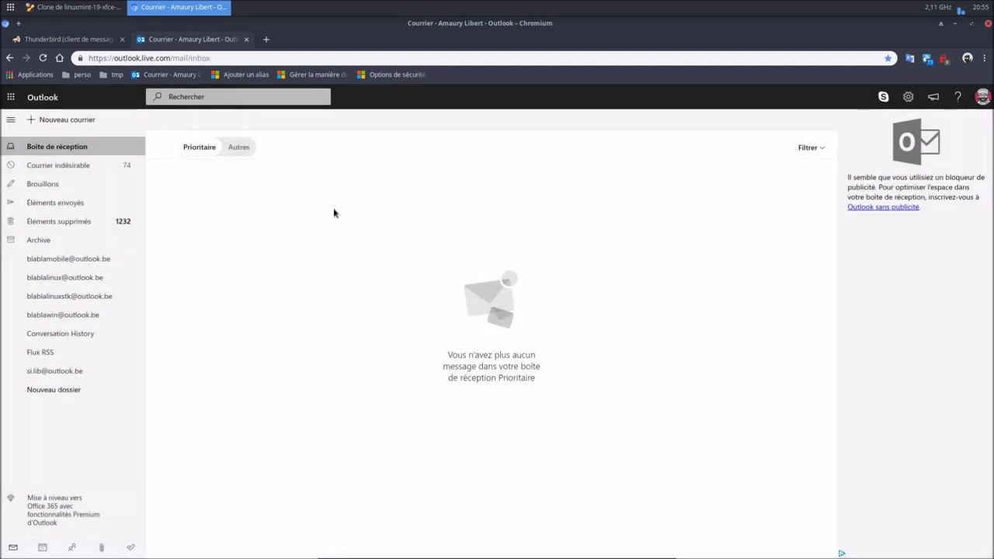
Send a second test message with subject and body 'essai2' to the mobile alias.
left_click(50, 120)
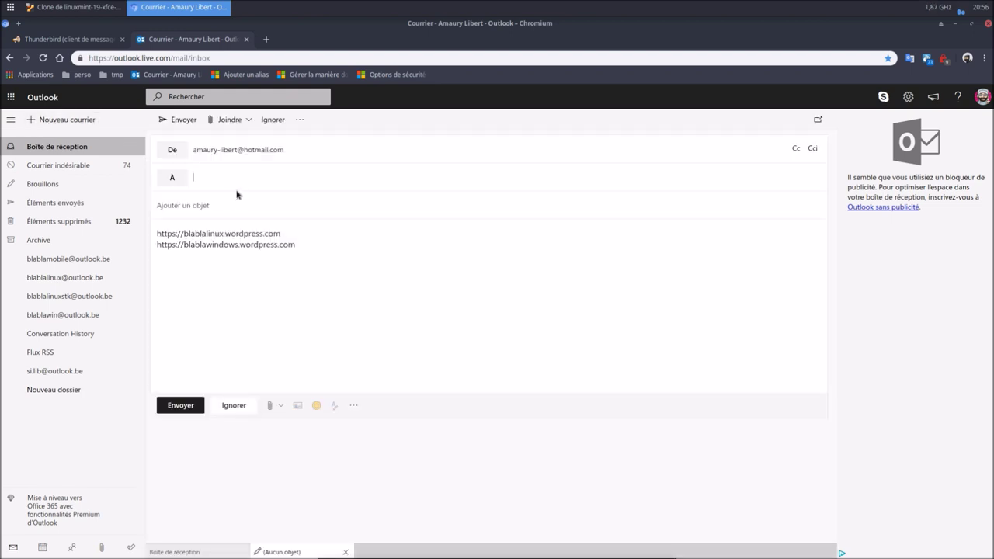
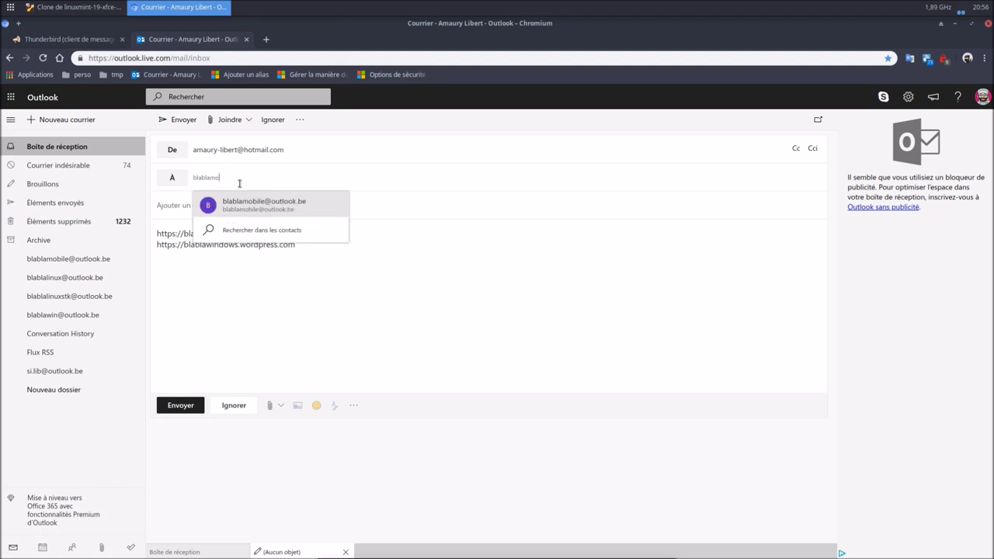
left_click(268, 205)
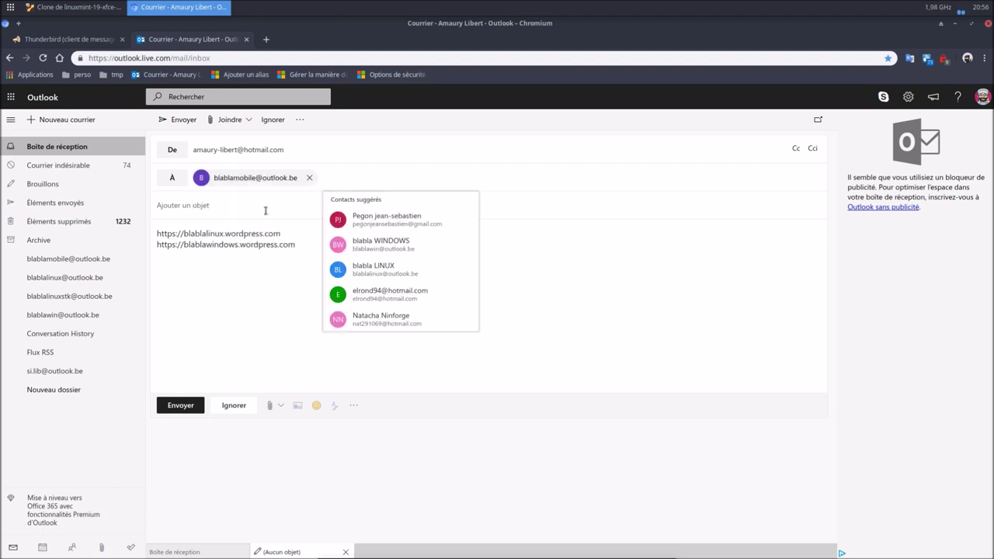
left_click(214, 207)
type("es")
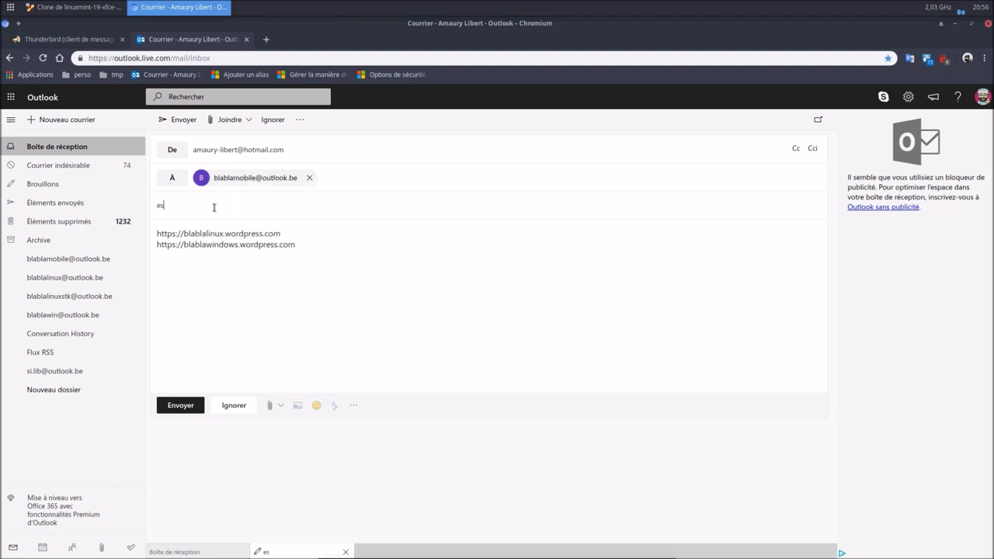
left_click(158, 233)
key("Return")
key("Return")
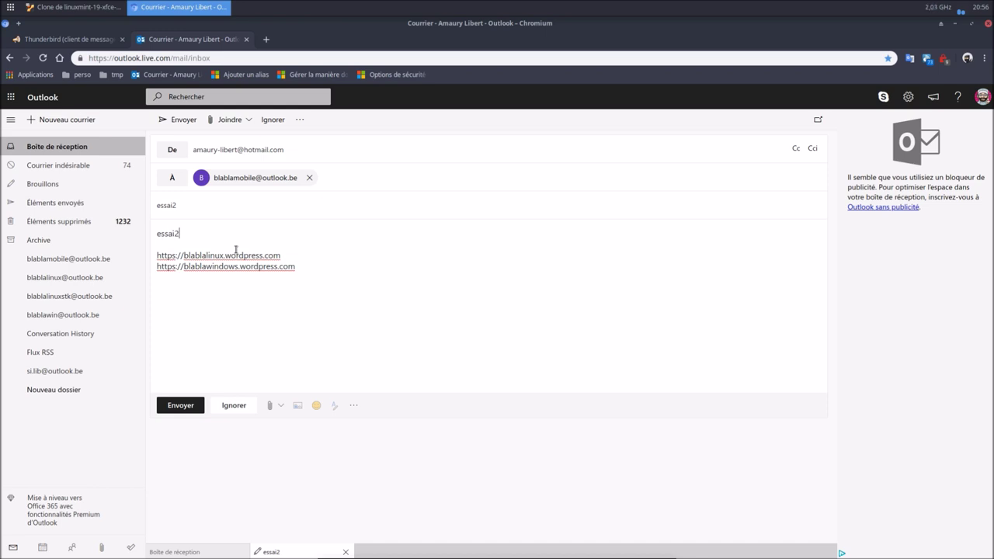
left_click(194, 410)
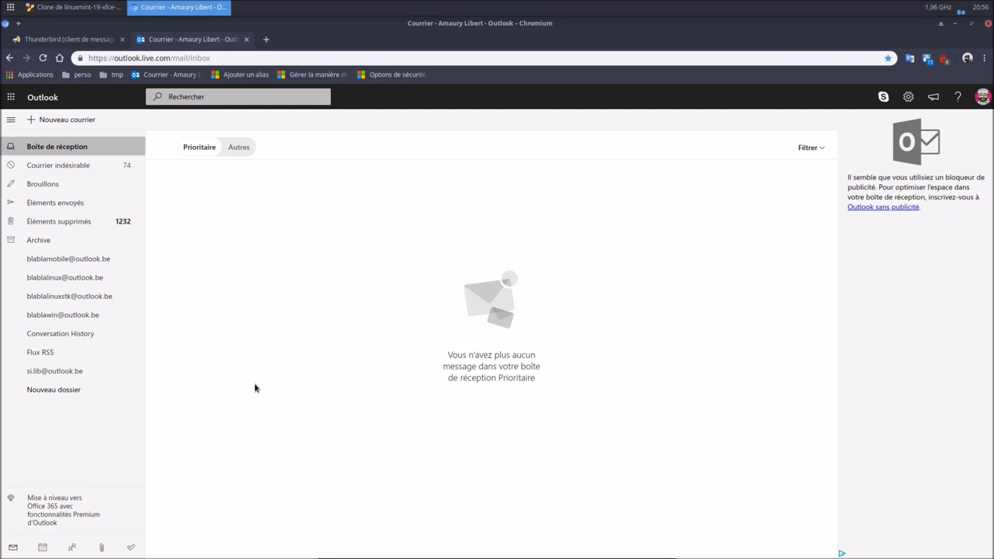
Check the Prioritaire and Autres inbox tabs, then open the mobile alias folder showing essai2.
left_click(246, 147)
left_click(199, 153)
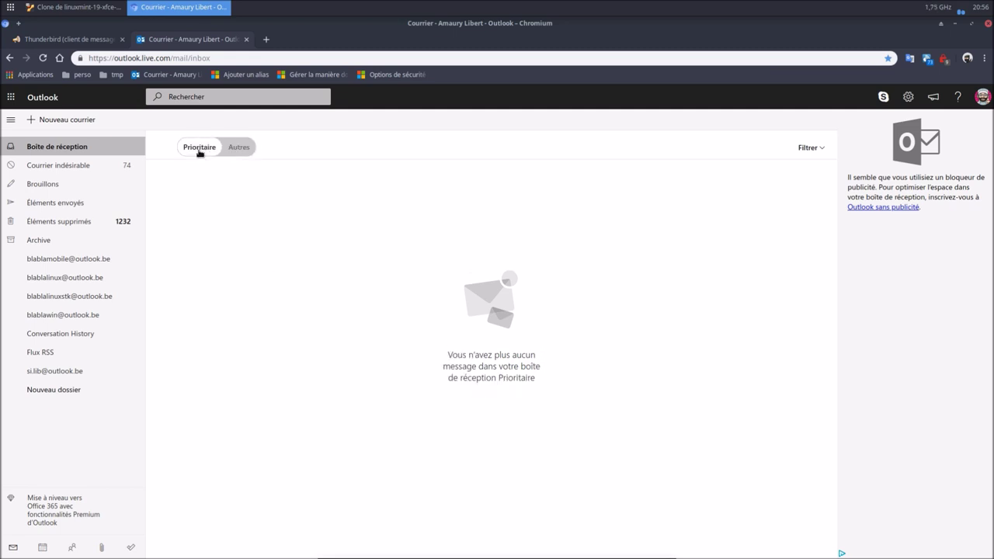
left_click(238, 153)
left_click(205, 151)
left_click(230, 155)
left_click(210, 149)
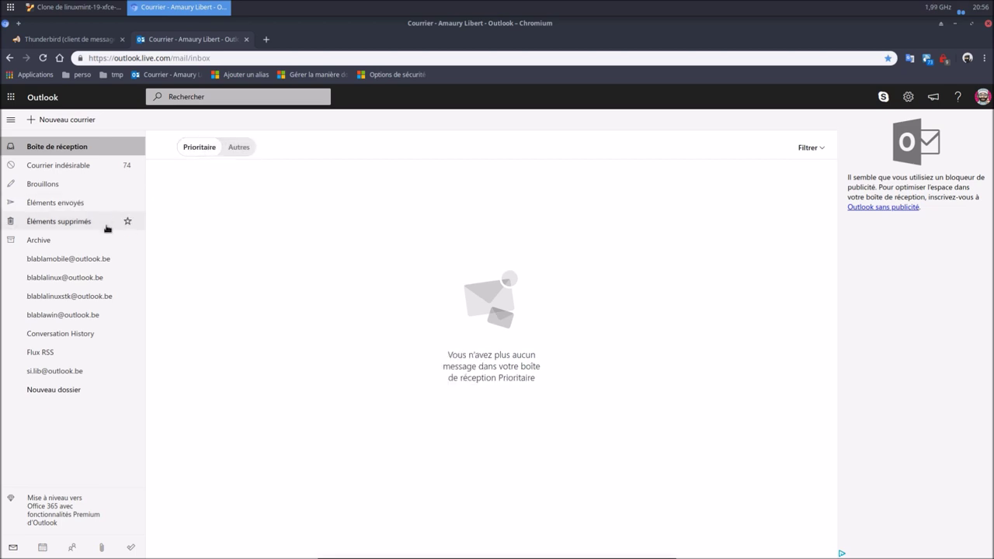
left_click(67, 262)
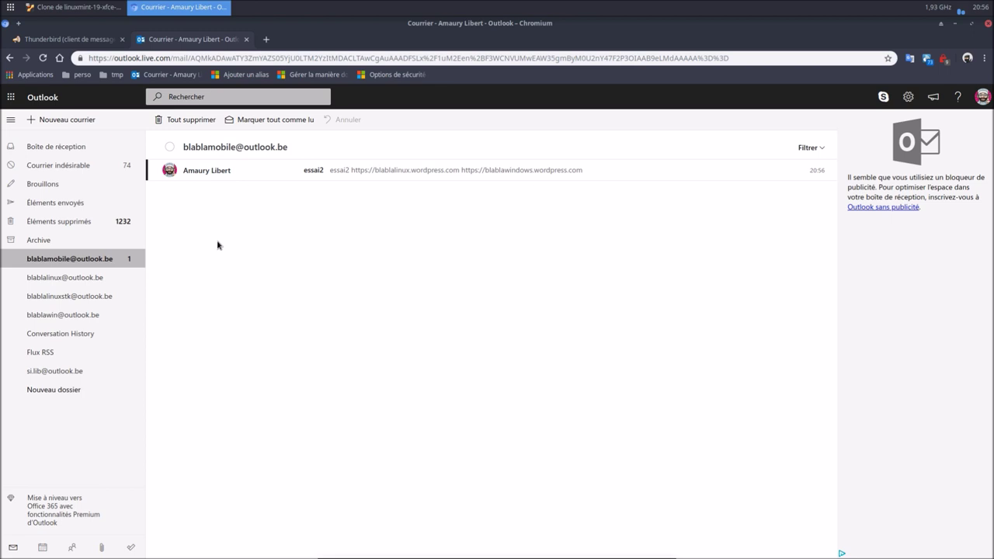
Select all in Éléments envoyés and delete the essai2 test message.
left_click(171, 149)
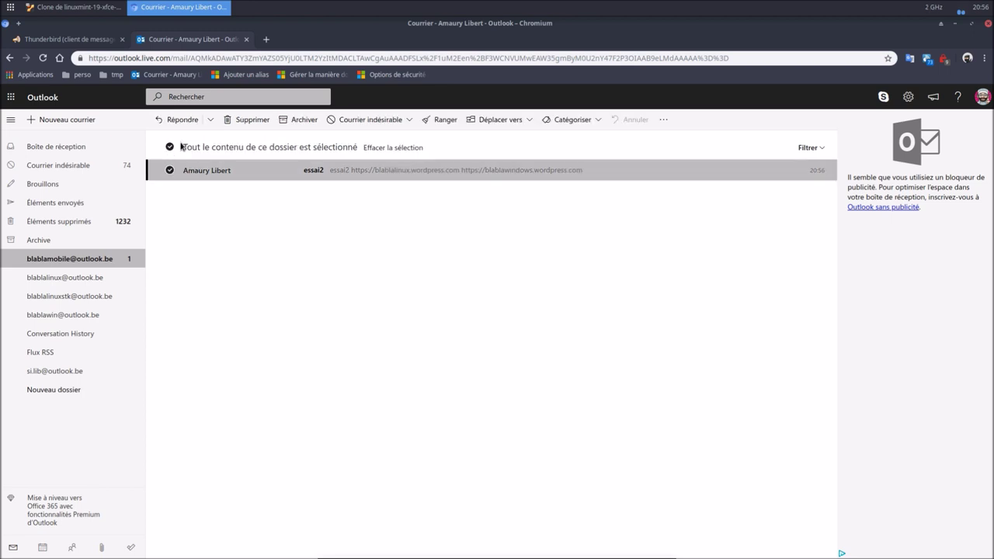
left_click(250, 119)
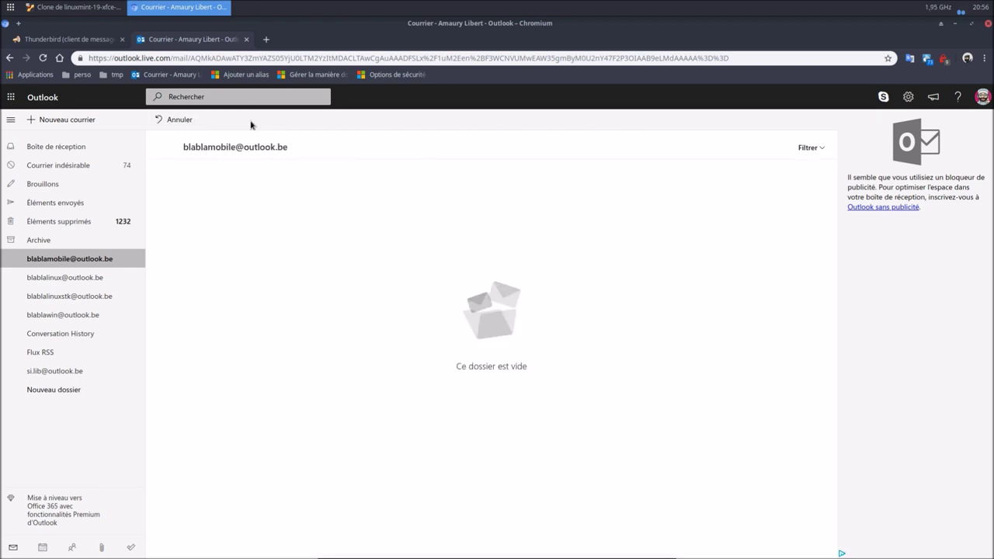
left_click(49, 204)
left_click(170, 147)
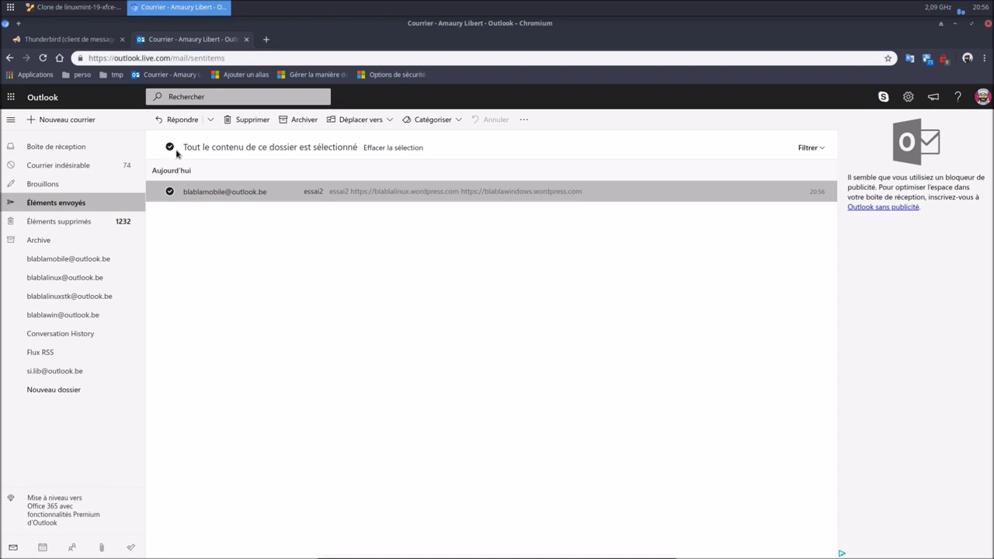
left_click(251, 122)
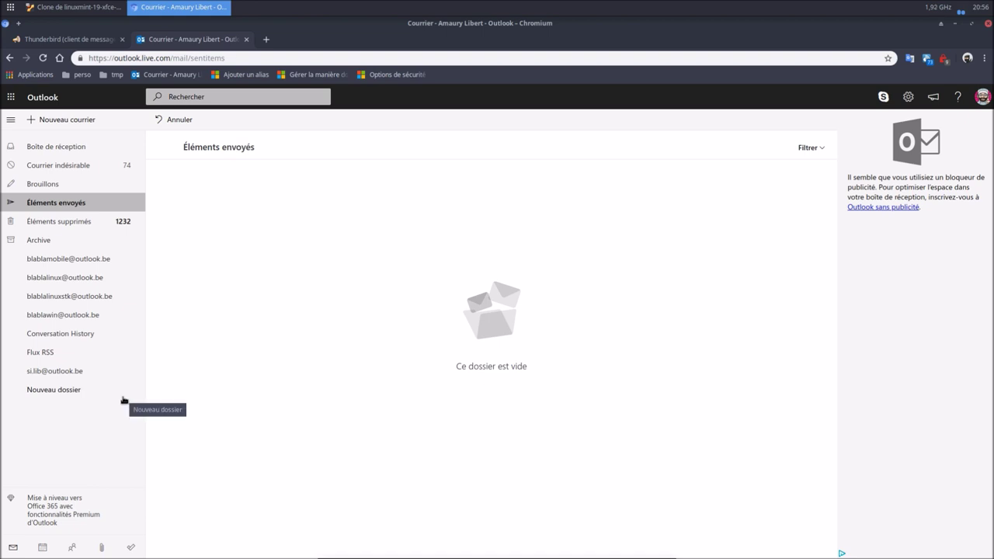
Delete the blablamobile folder into Éléments supprimés, confirming with OK, then open quick settings.
right_click(39, 264)
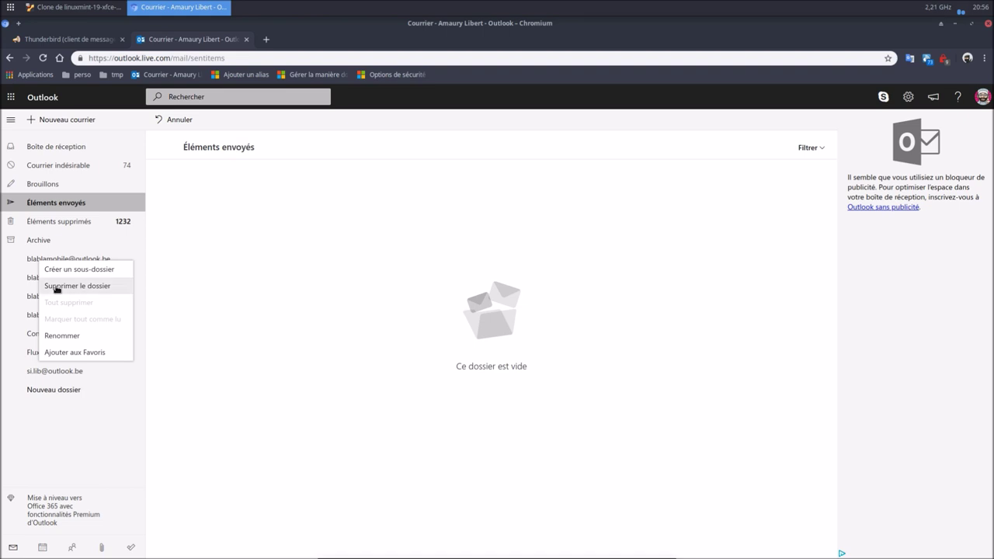
left_click(56, 286)
left_click(491, 357)
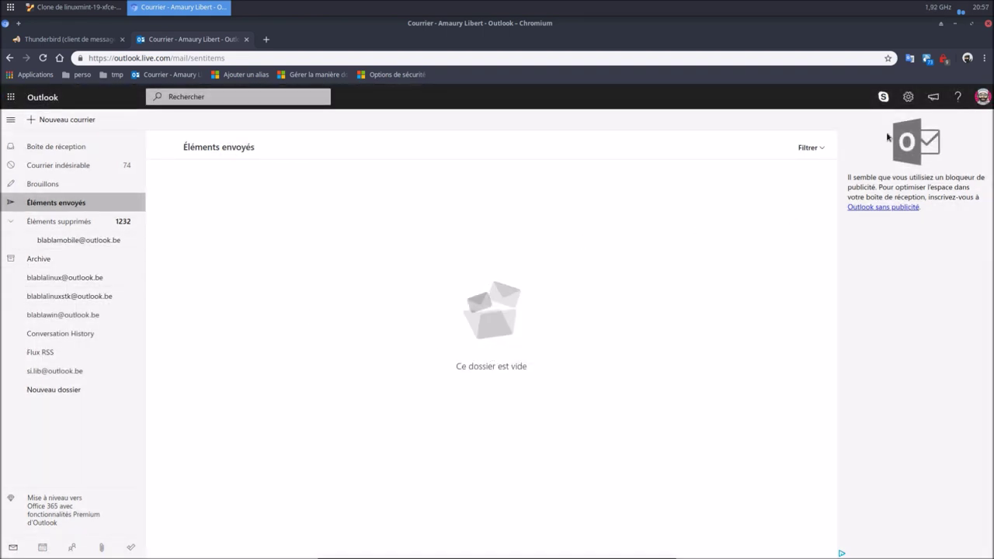
left_click(908, 96)
scroll(861, 505, "down", 2)
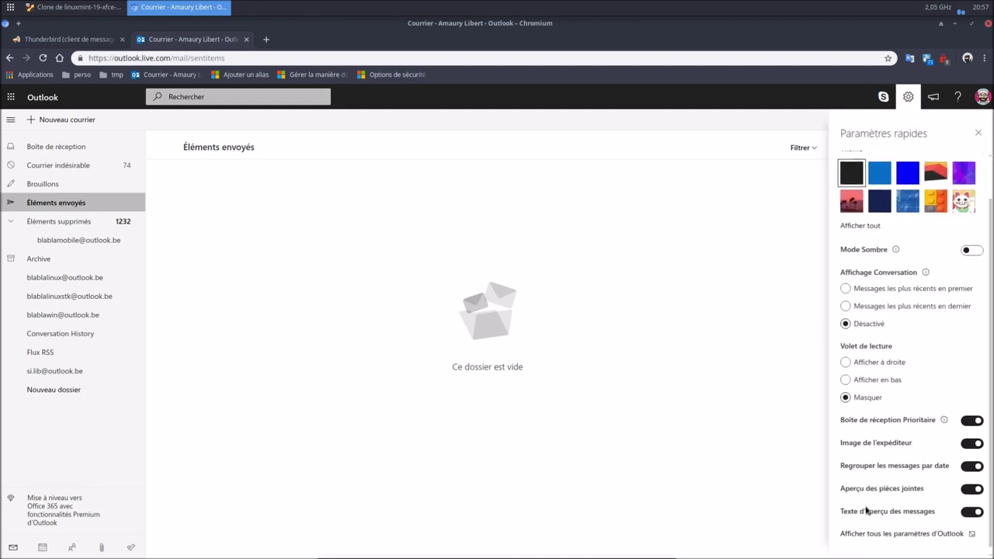
Remove the blablamobile rule from Outlook's Règles settings and close the settings.
left_click(878, 537)
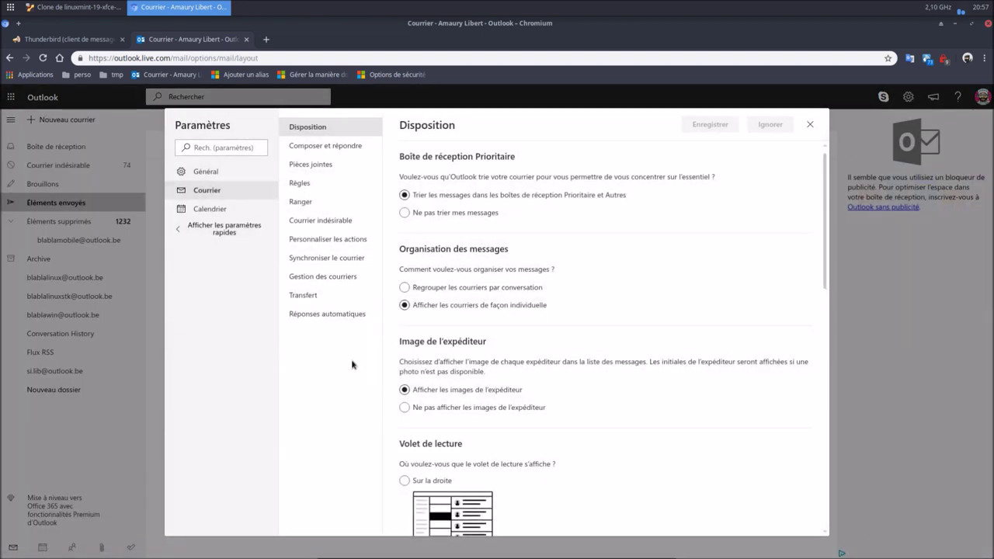
left_click(300, 184)
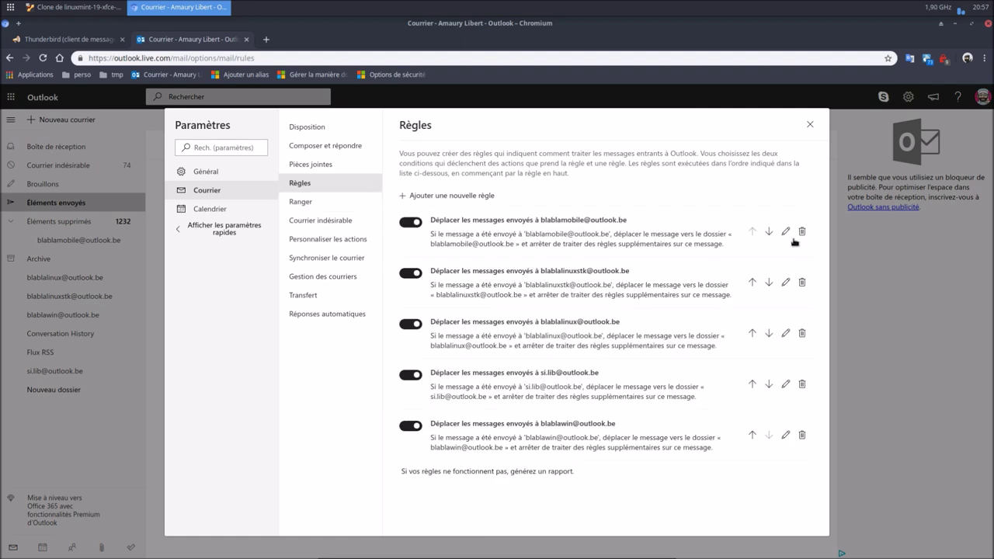
left_click(802, 232)
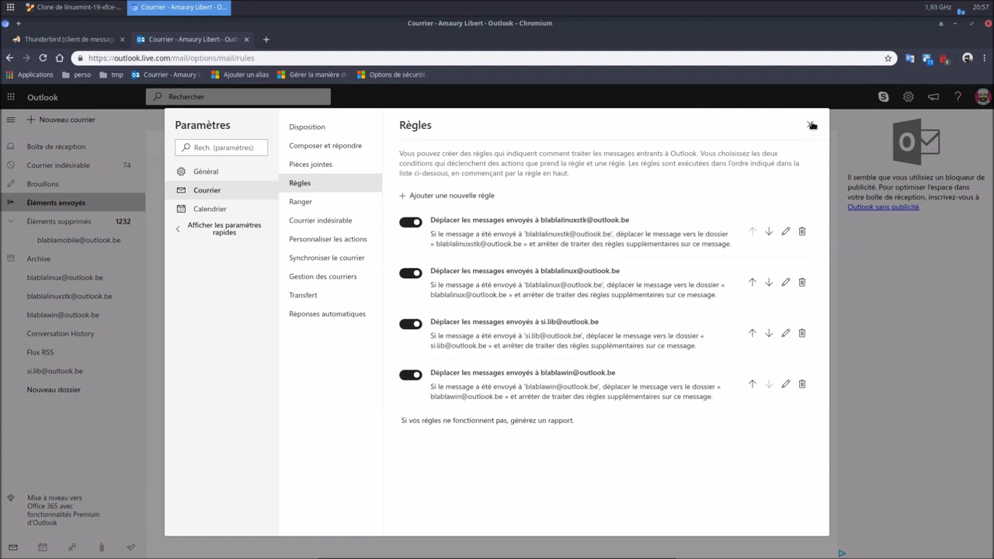
left_click(810, 125)
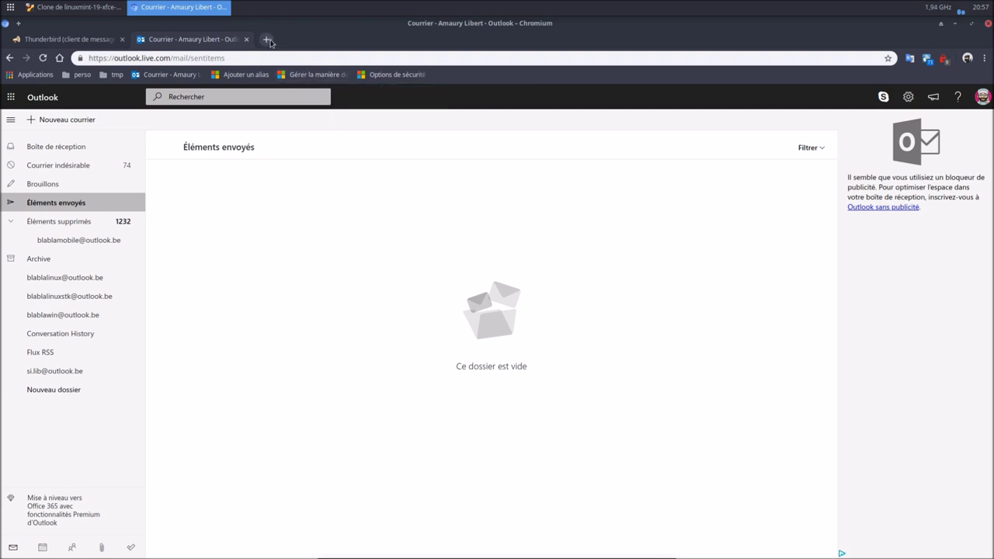
Remove the blablamobile alias on the Microsoft account alias page, then close that tab.
left_click(267, 40)
left_click(304, 74)
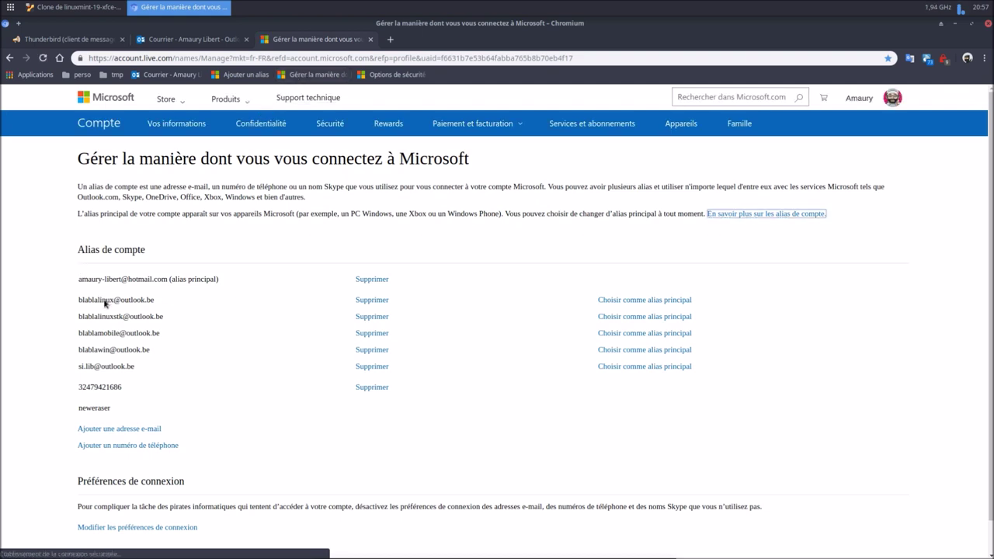
left_click(367, 334)
left_click(469, 401)
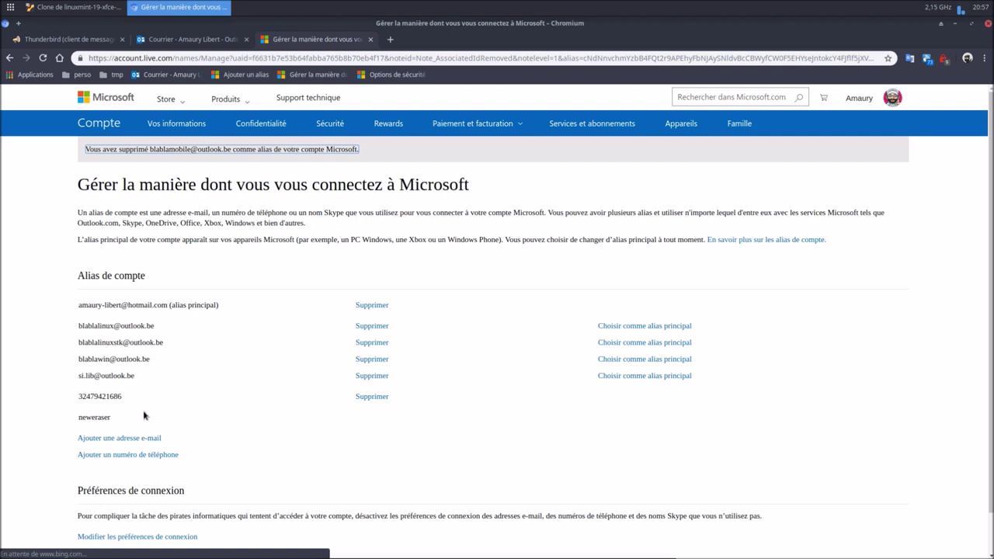
left_click(371, 40)
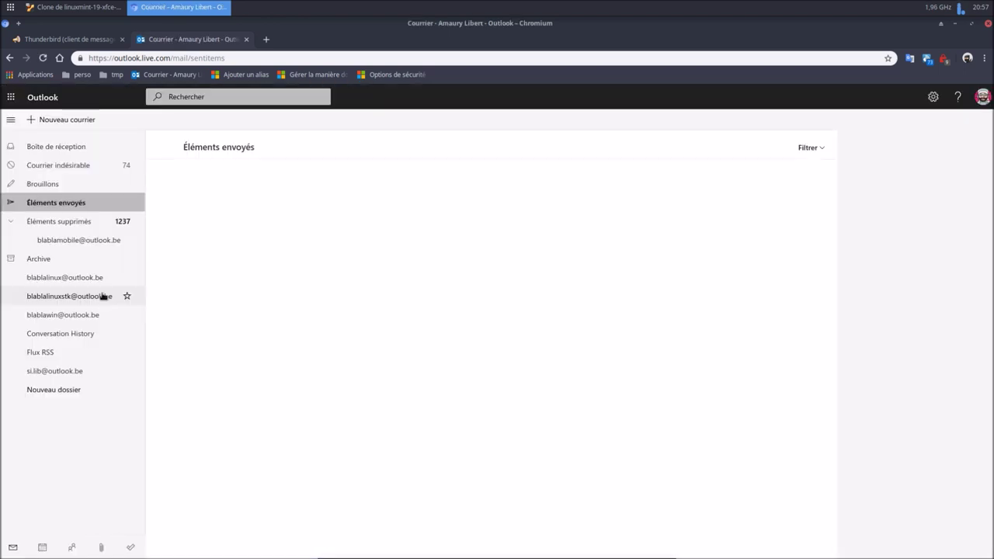
Permanently delete the blablamobile folder from Éléments supprimés, then switch to the Linux Mint VM.
right_click(72, 242)
left_click(90, 263)
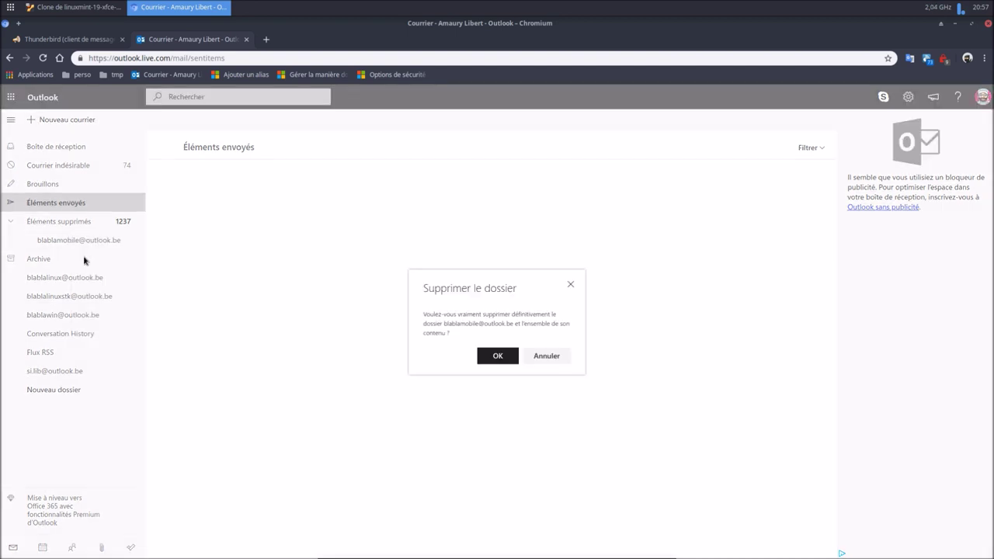
left_click(487, 357)
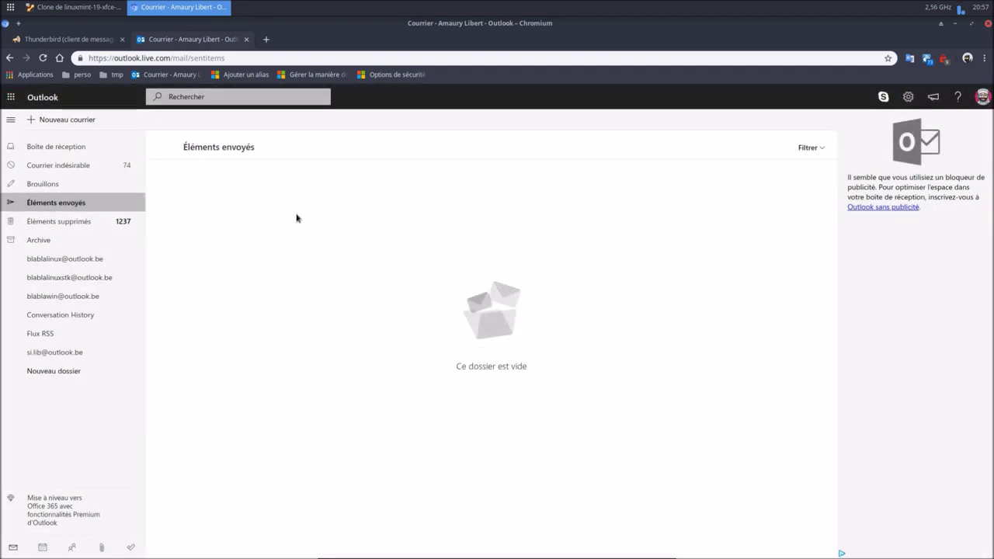
left_click(109, 8)
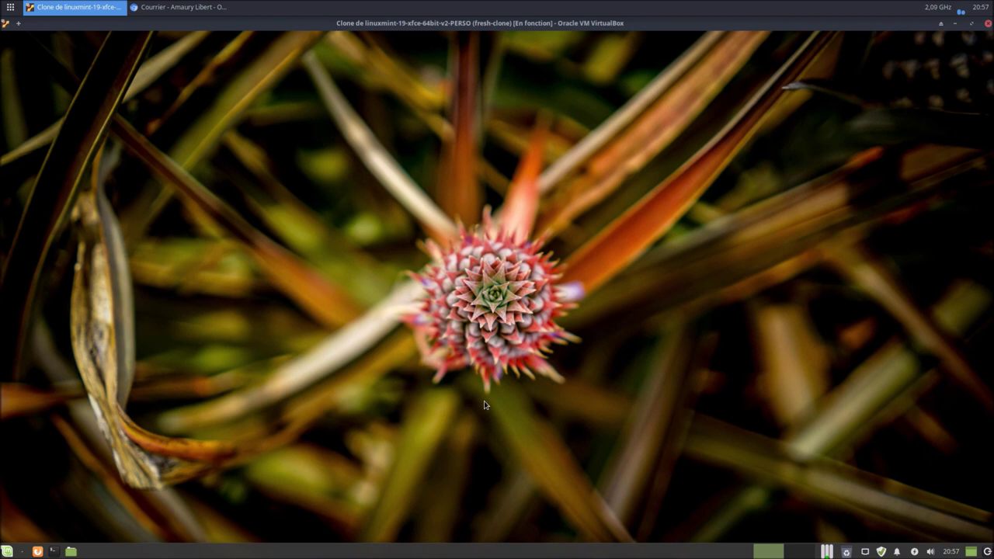
Launch Thunderbird from the Whisker menu's Internet category.
left_click(7, 551)
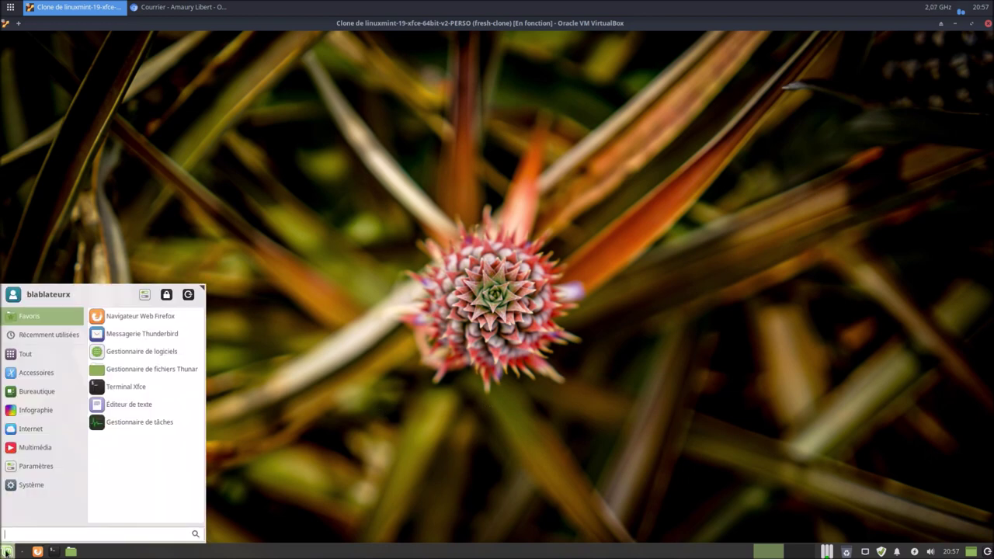
mouse_move(32, 428)
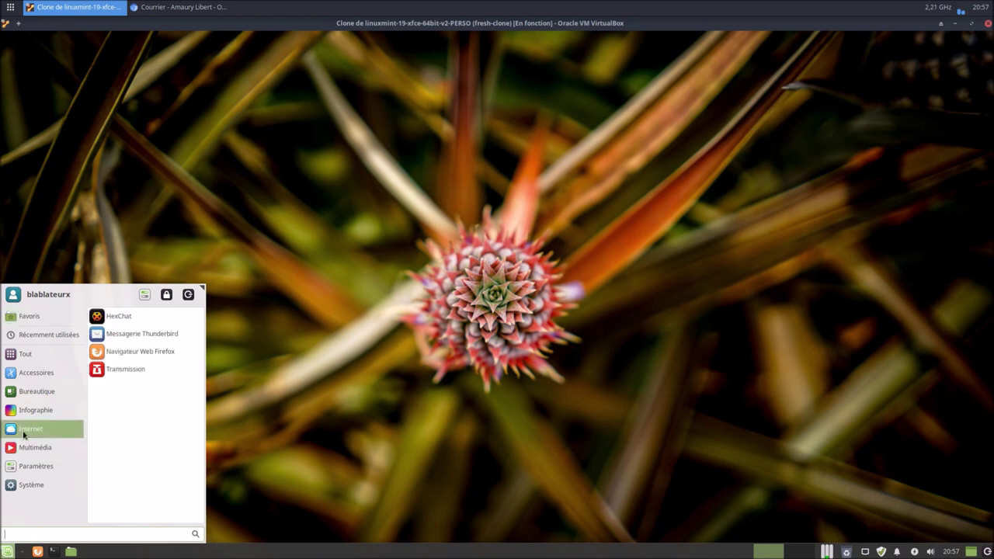
left_click(183, 333)
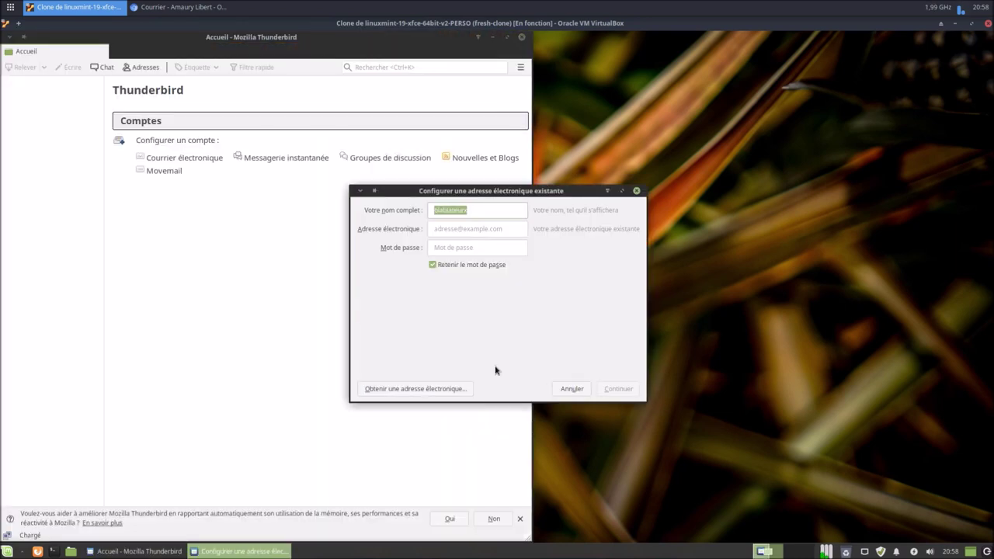
Fill in the user's full name and the outlook alias e-mail address in the new-account form.
key("Tab")
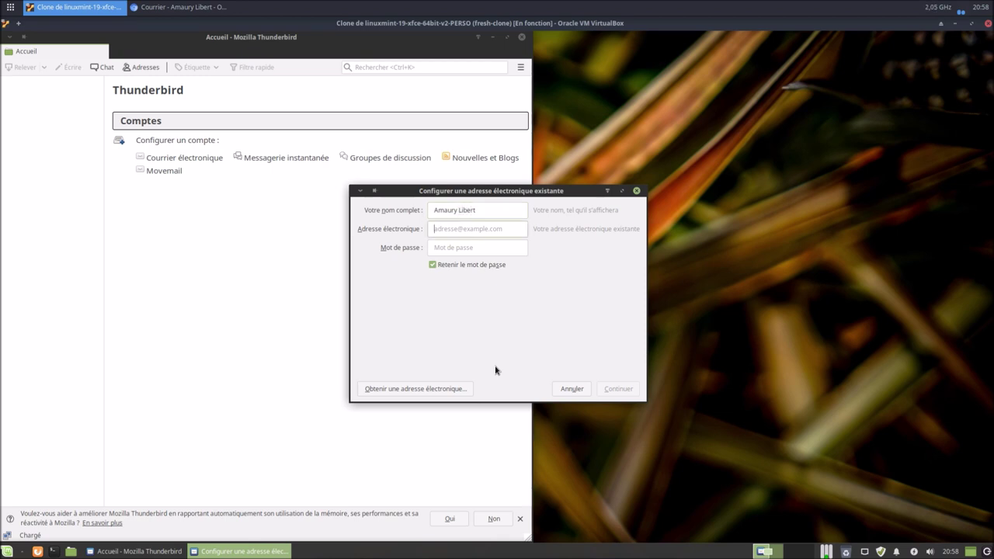
left_click(194, 10)
left_click(266, 39)
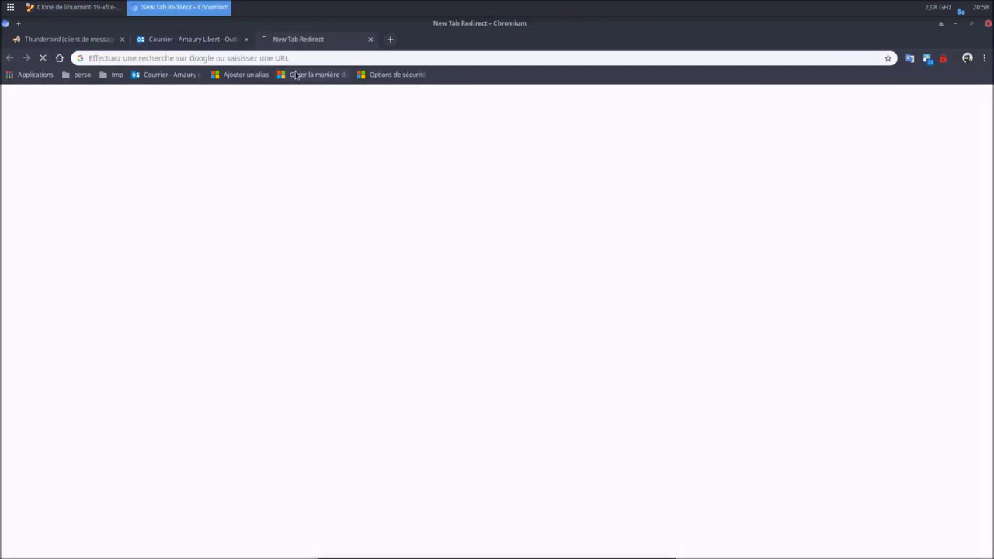
Check the primary address in the Microsoft account alias list, then return to Thunderbird.
left_click(310, 75)
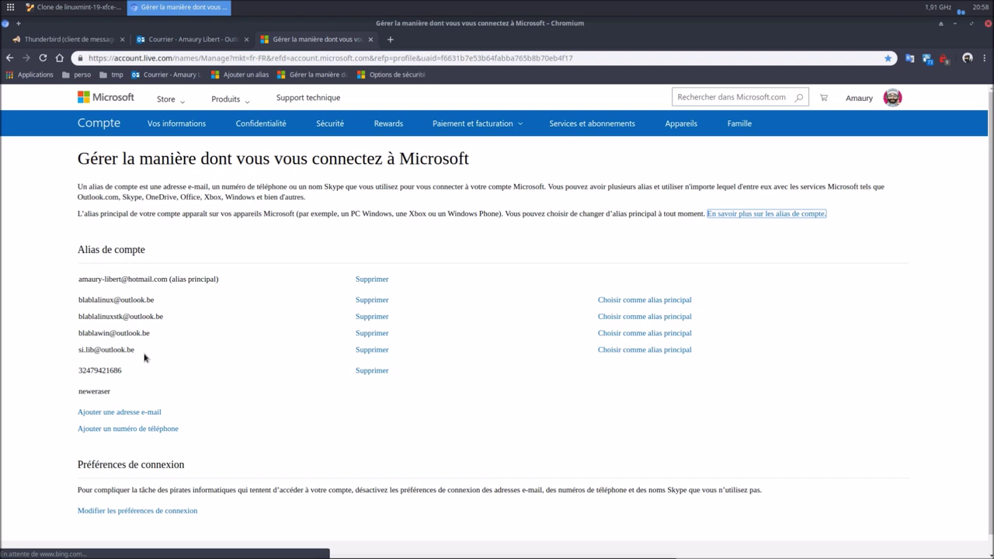
left_click(370, 39)
left_click(75, 7)
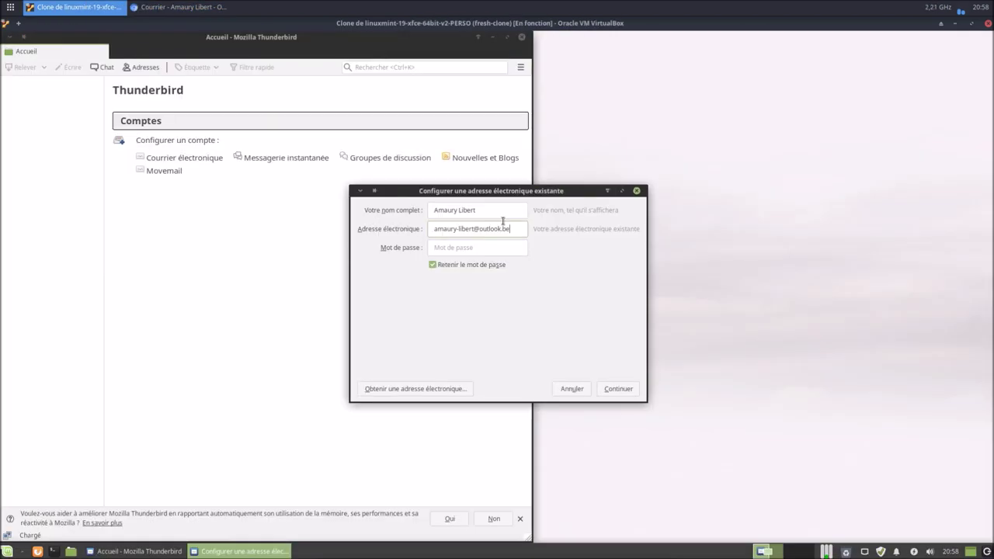
Replace the outlook.be domain with hotmail.com in Thunderbird's address field, then return to Chromium.
left_click_drag(513, 229, 478, 230)
type("hotmail.c")
type("om")
left_click(487, 248)
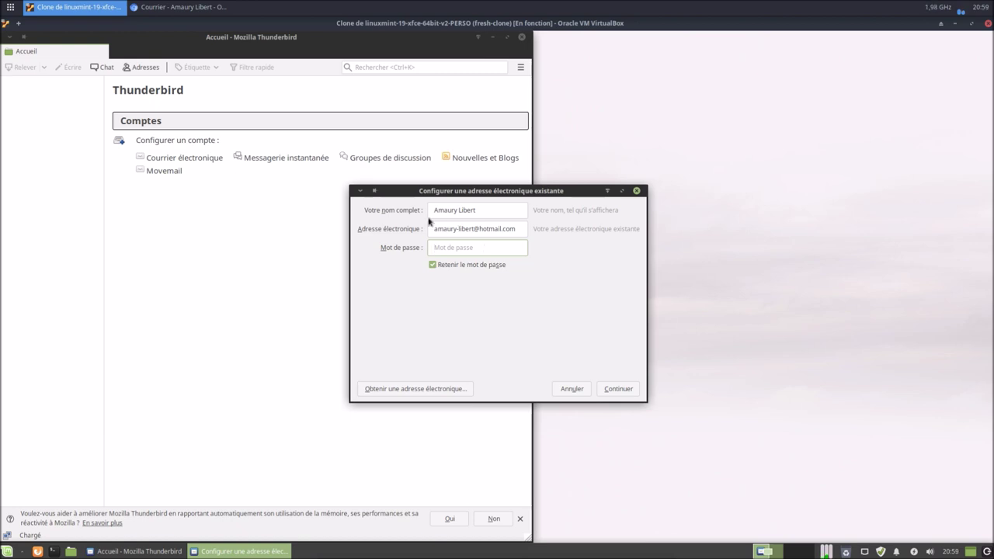
left_click(227, 8)
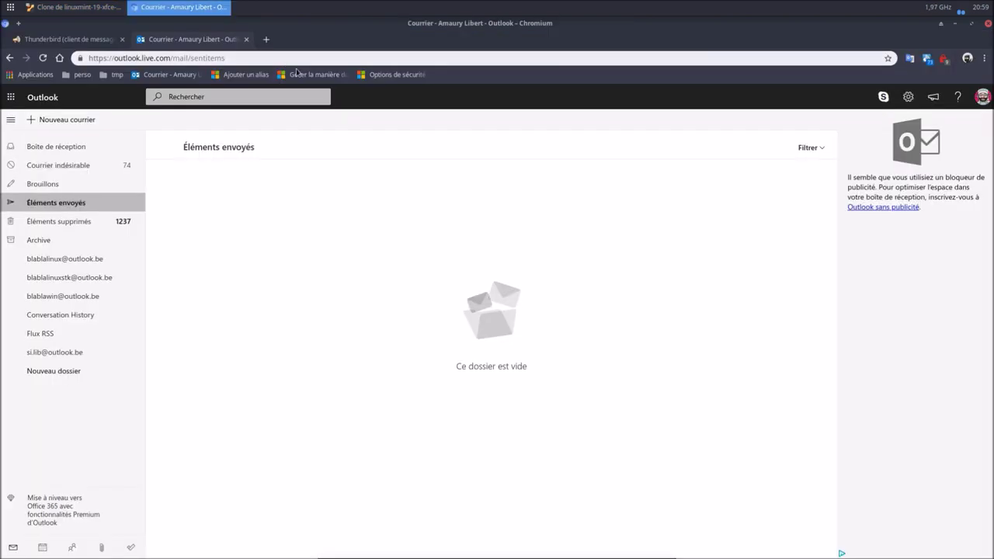
Open the account's additional security options and start creating a new app password.
left_click(265, 39)
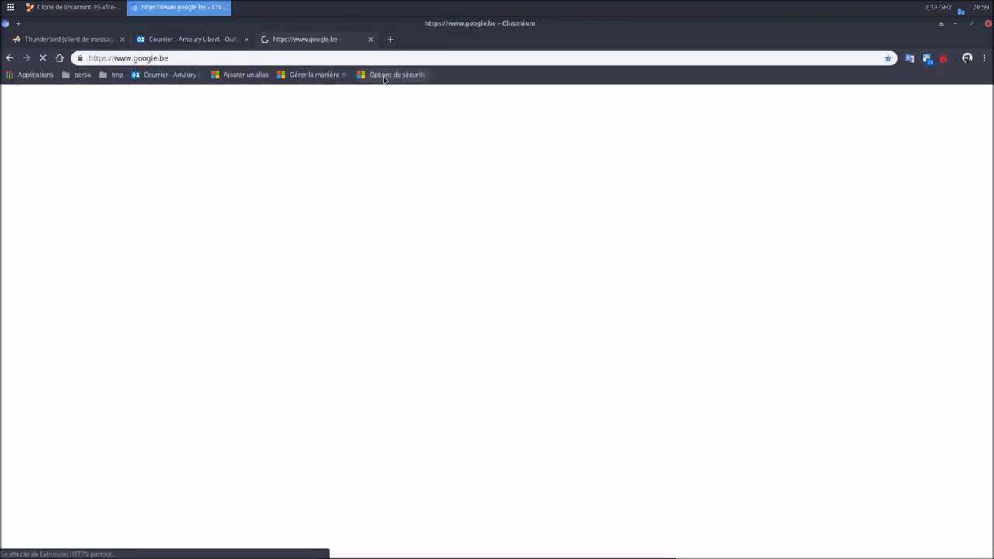
left_click(384, 76)
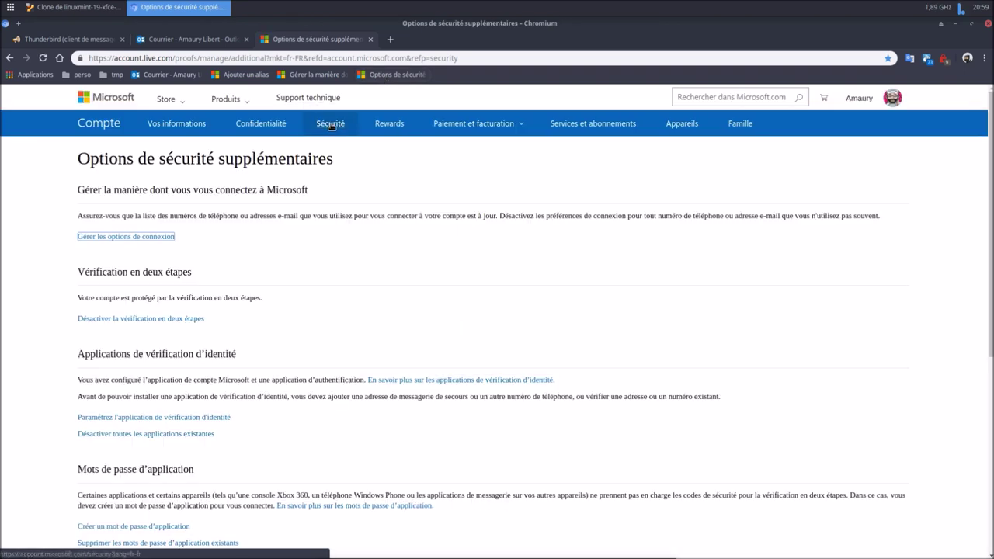
scroll(342, 241, "down", 4)
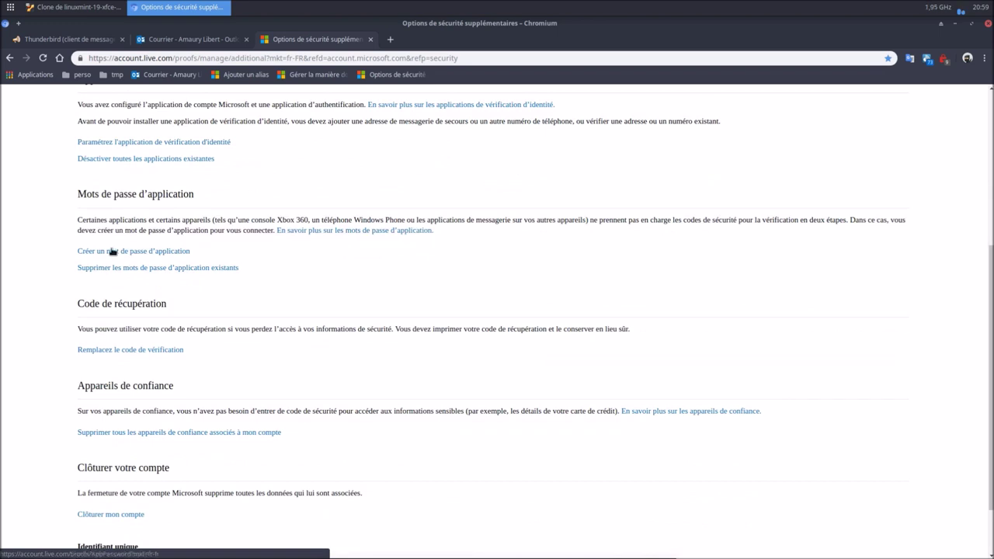
left_click(111, 251)
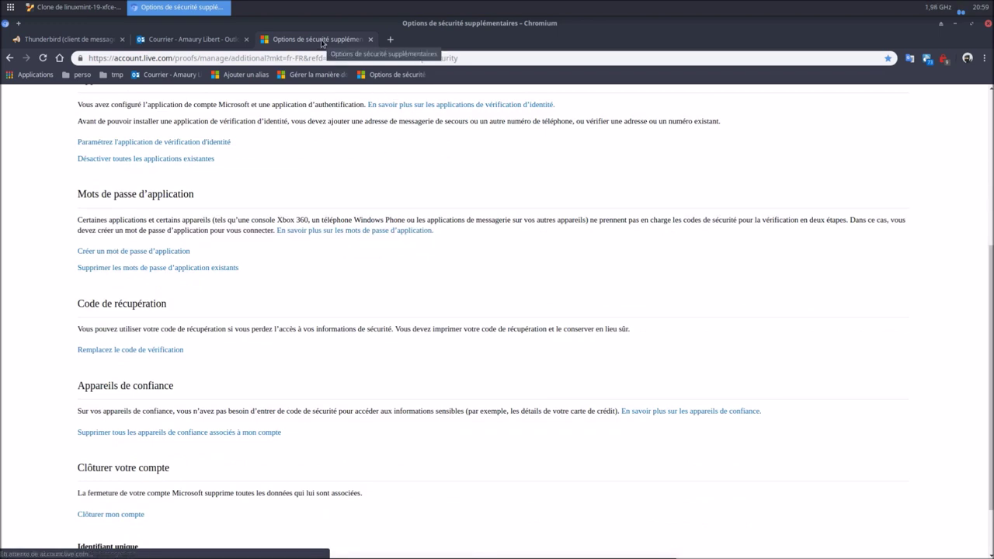
Move the security options window aside to reveal Outlook's empty Sent Items.
left_click_drag(334, 52, 428, 104)
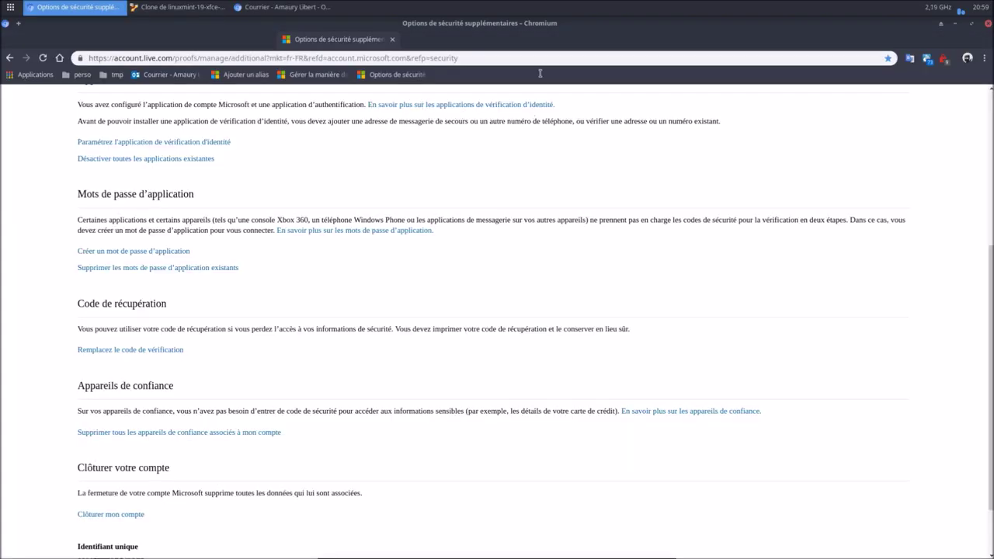
left_click_drag(577, 55, 590, 39)
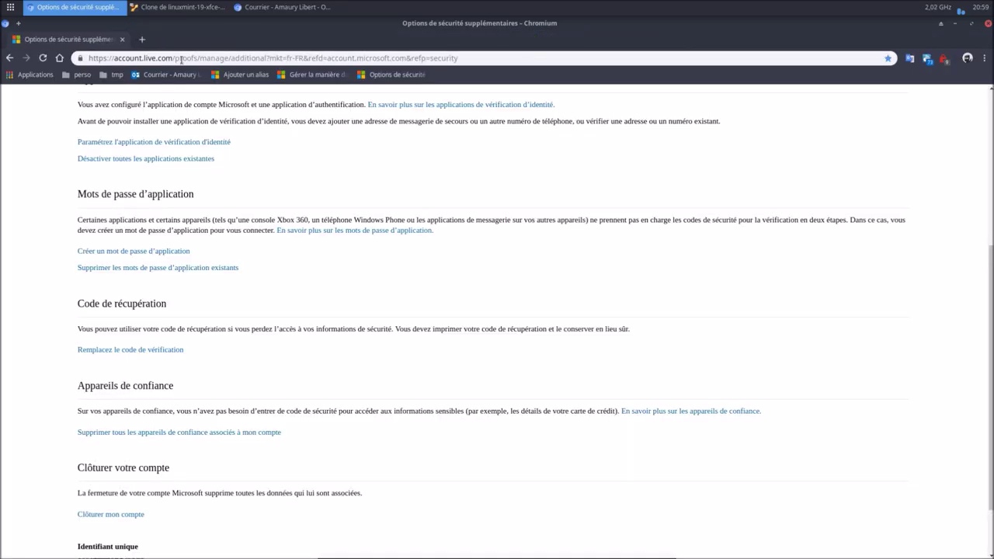
left_click_drag(199, 30, 992, 233)
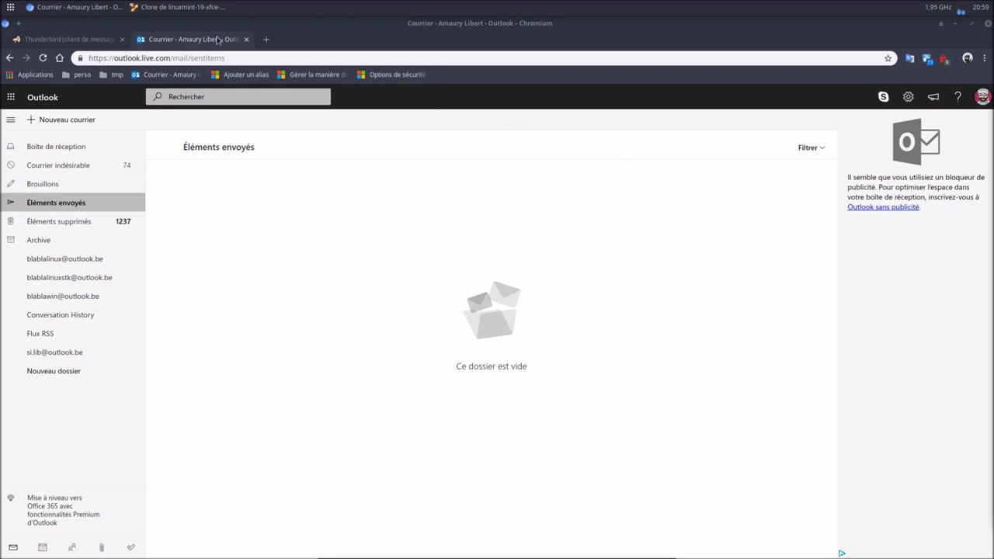
Paste the account password into Thunderbird's setup and finish adding the hotmail account over IMAP.
left_click(159, 7)
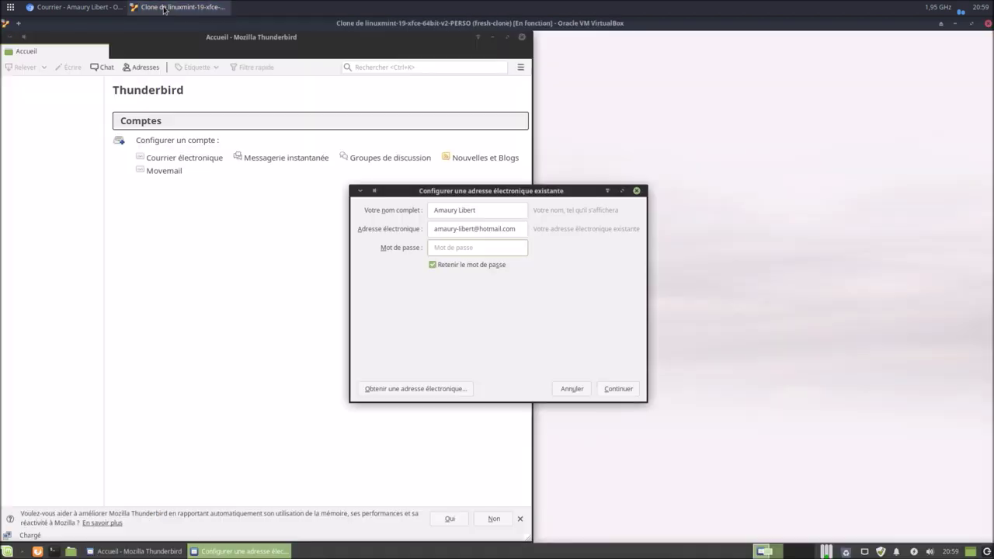
right_click(501, 243)
left_click(539, 300)
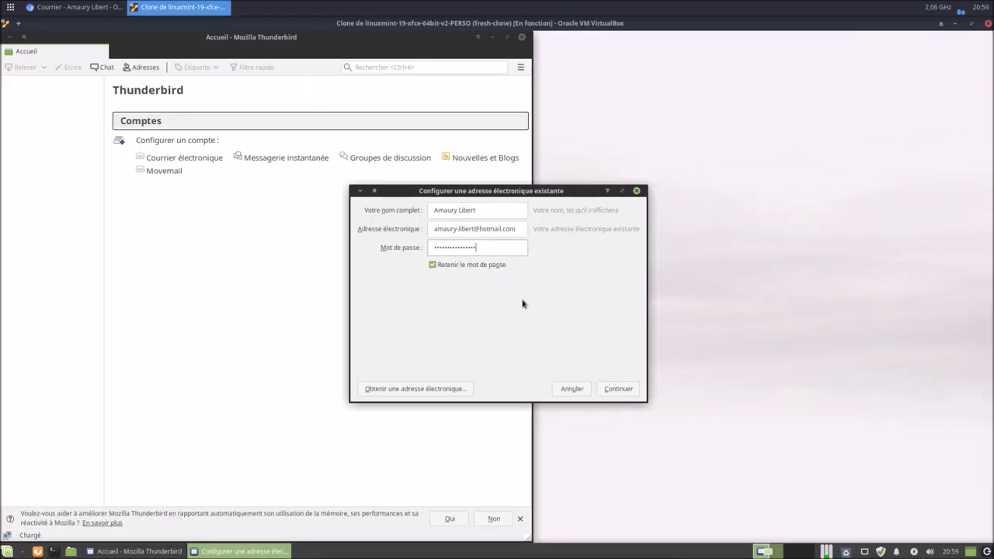
left_click(616, 388)
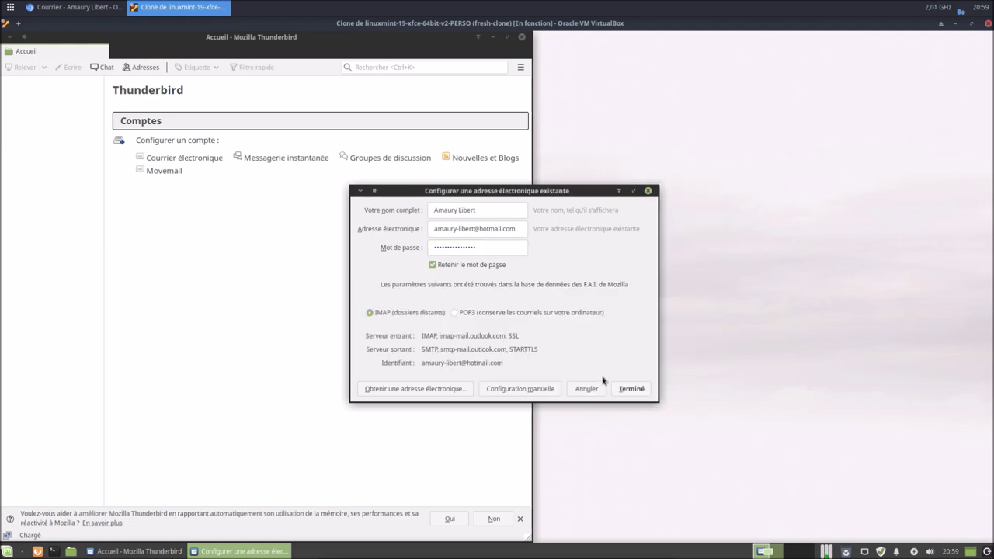
left_click(637, 390)
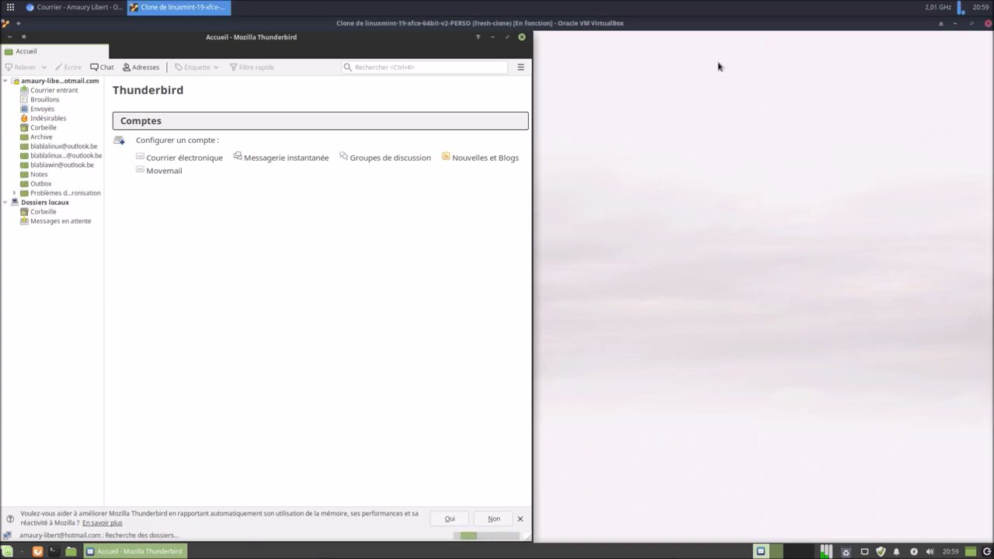
Maximize Thunderbird, accept the telemetry notice, and open the hotmail account's identity manager from Paramètres des comptes.
left_click(507, 36)
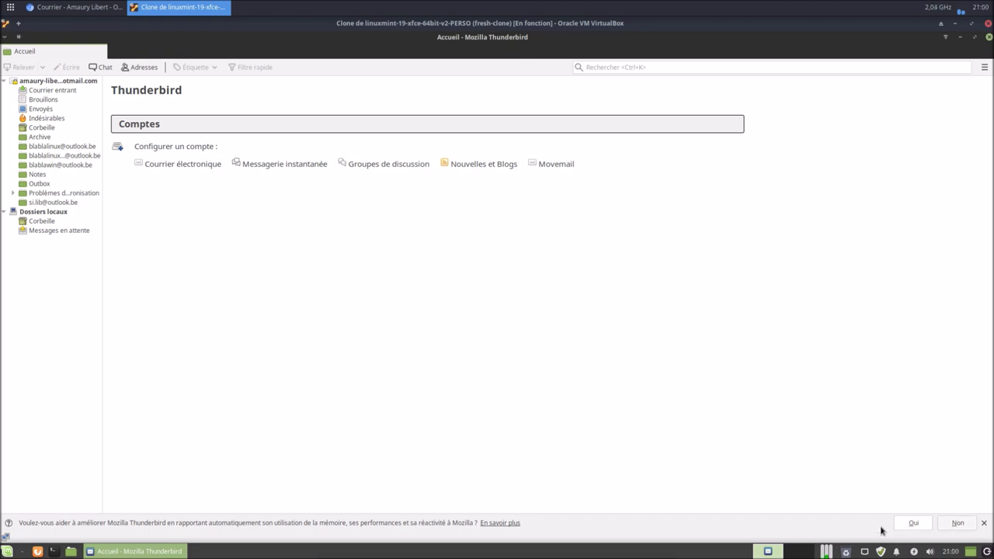
left_click(913, 524)
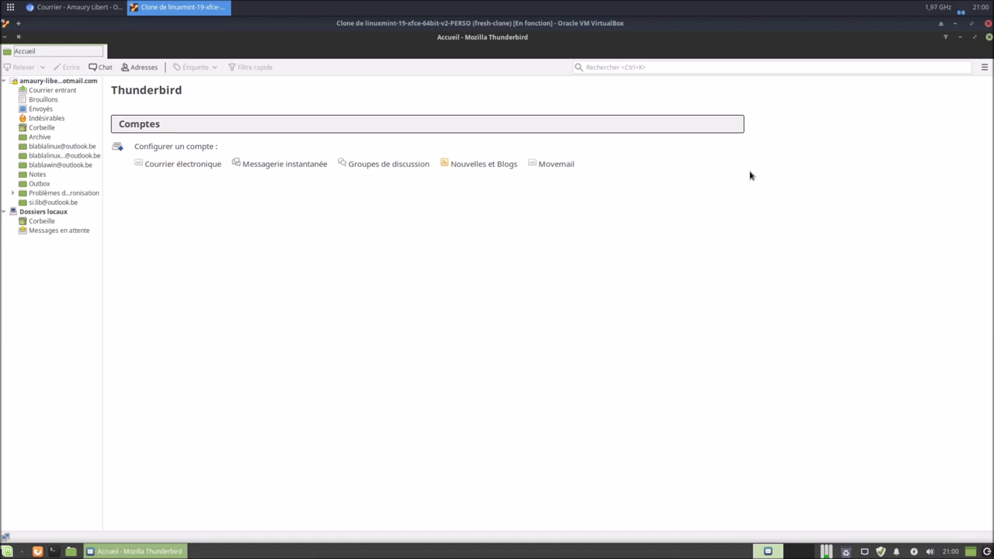
left_click(985, 68)
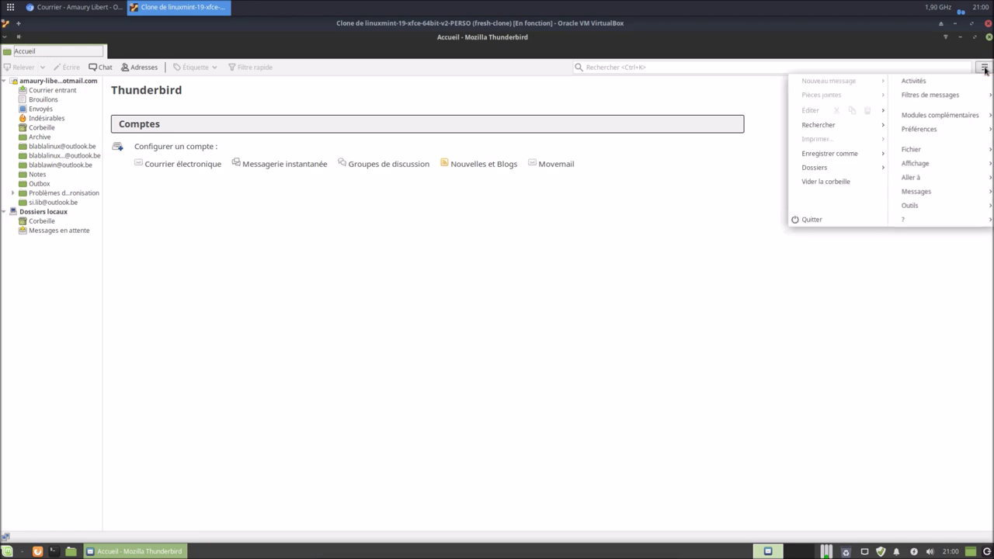
mouse_move(974, 132)
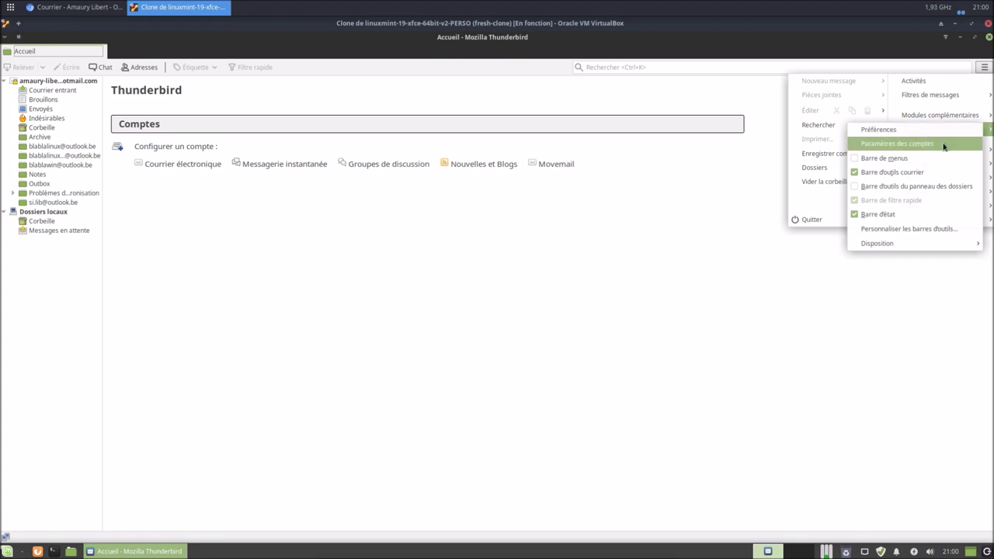
left_click(944, 145)
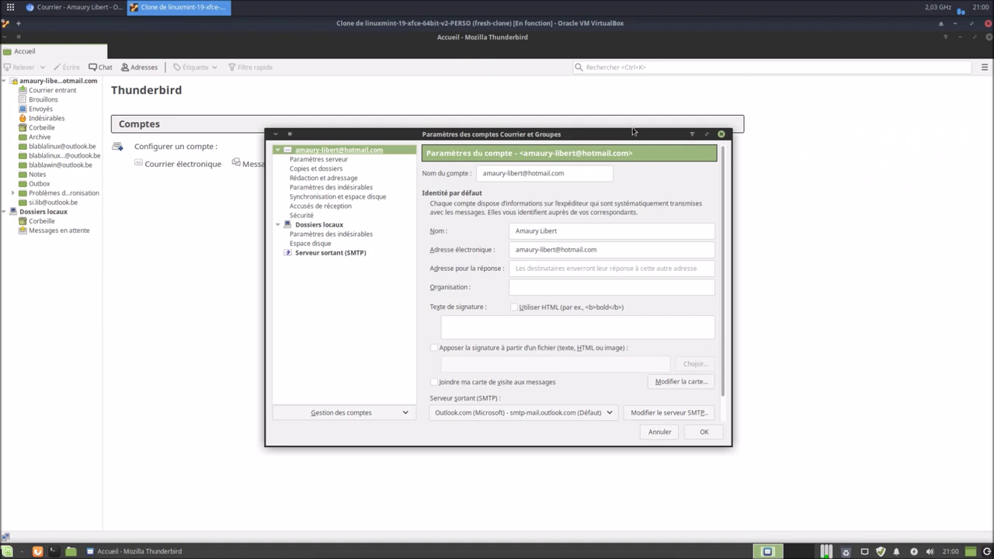
left_click_drag(635, 130, 629, 64)
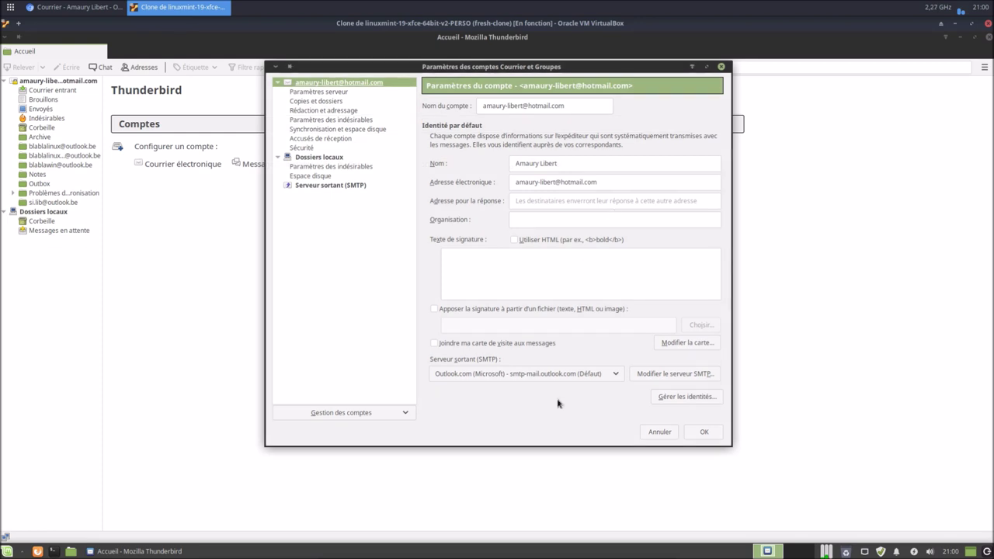
left_click_drag(541, 72, 558, 107)
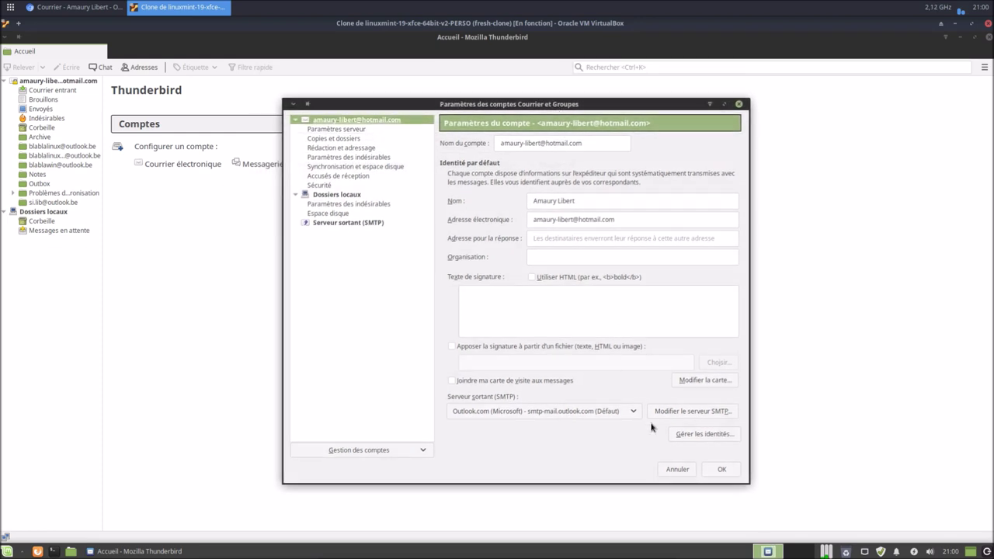
left_click(688, 436)
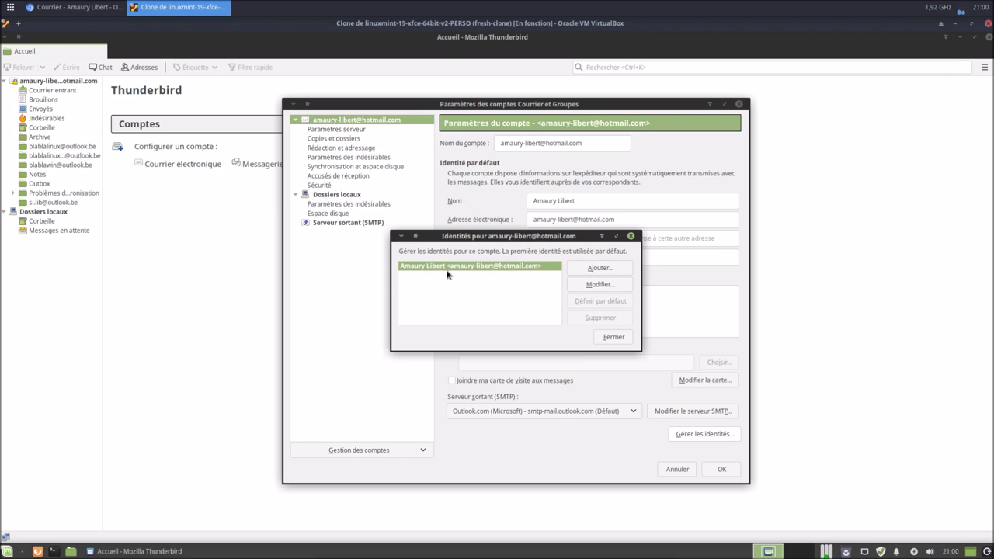
left_click(600, 268)
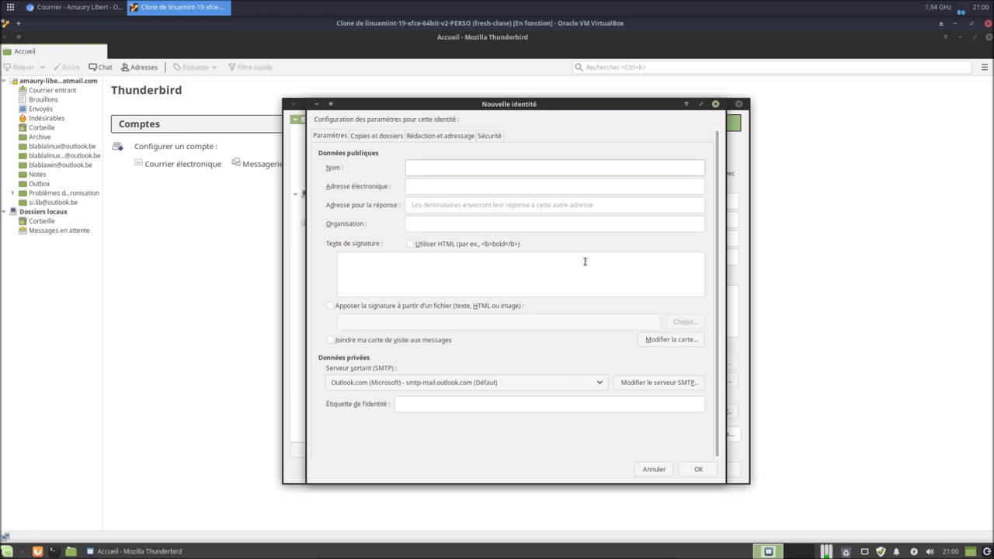
type("Blabla Linux")
key("Tab")
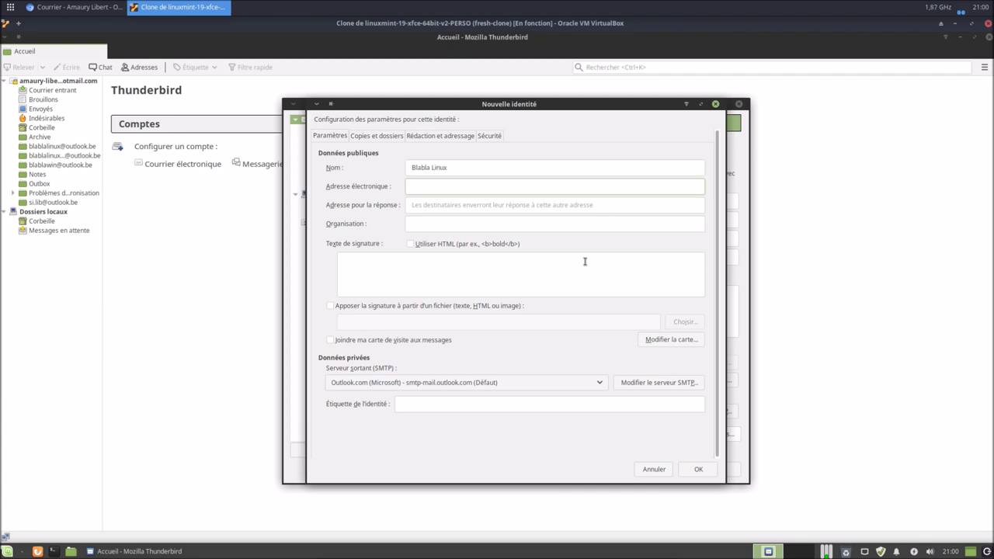
left_click(437, 266)
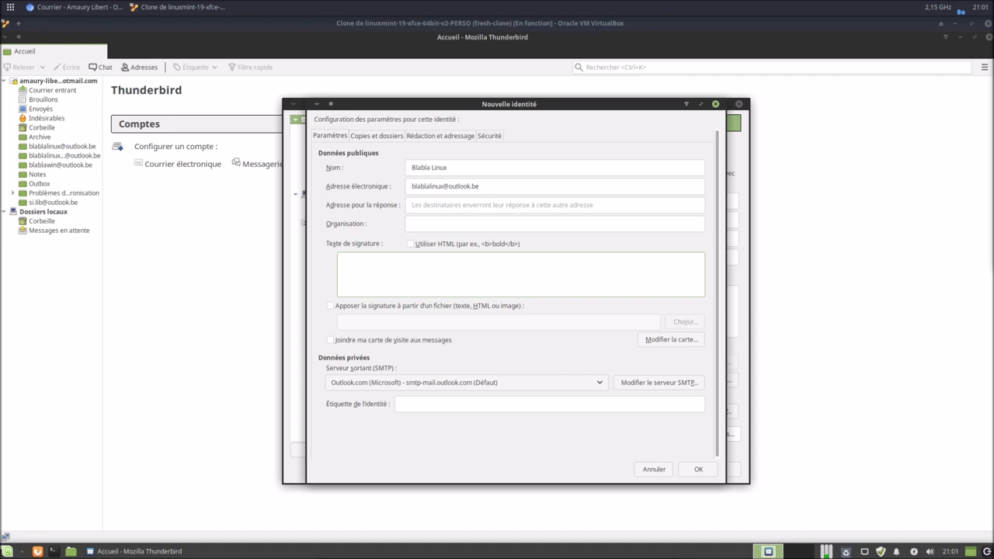
left_click(410, 244)
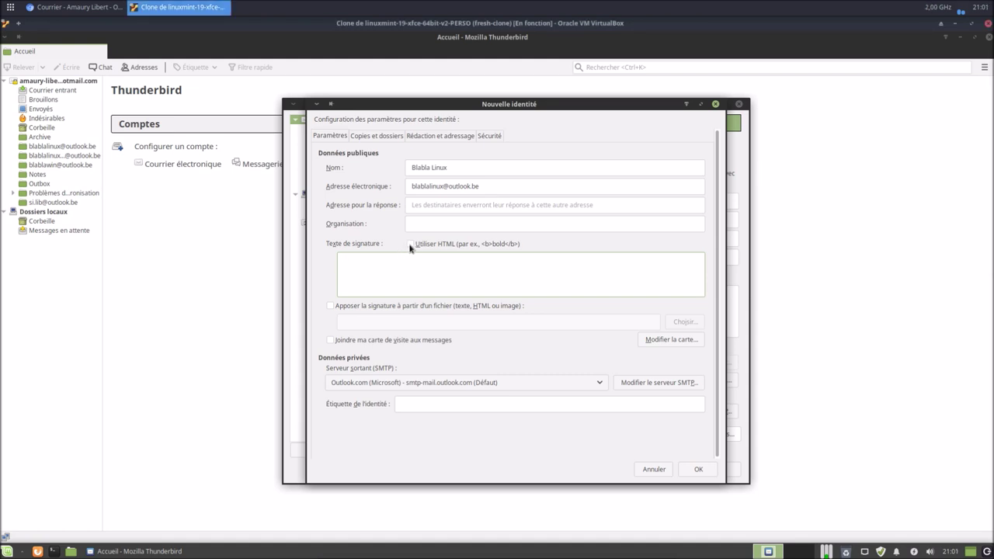
right_click(418, 265)
left_click(442, 315)
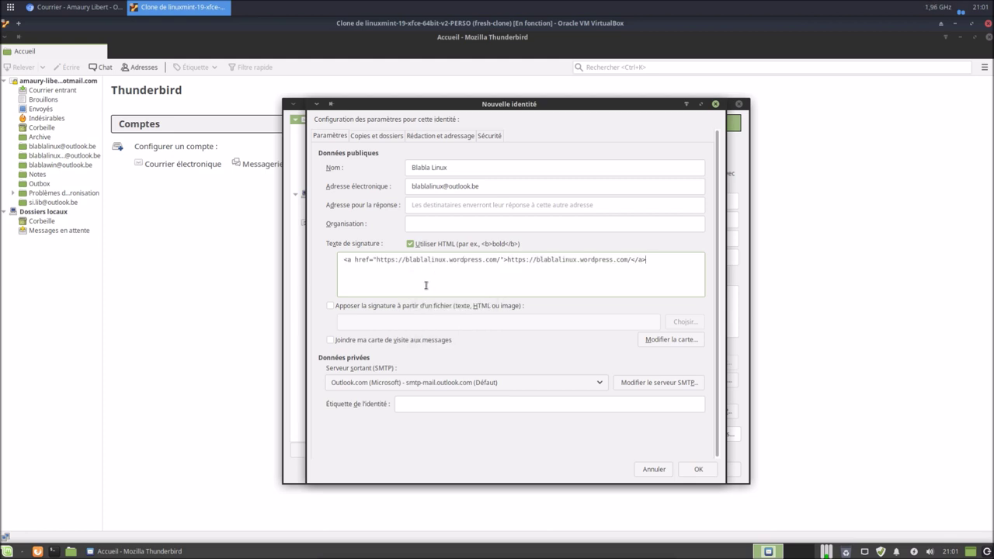
left_click(698, 469)
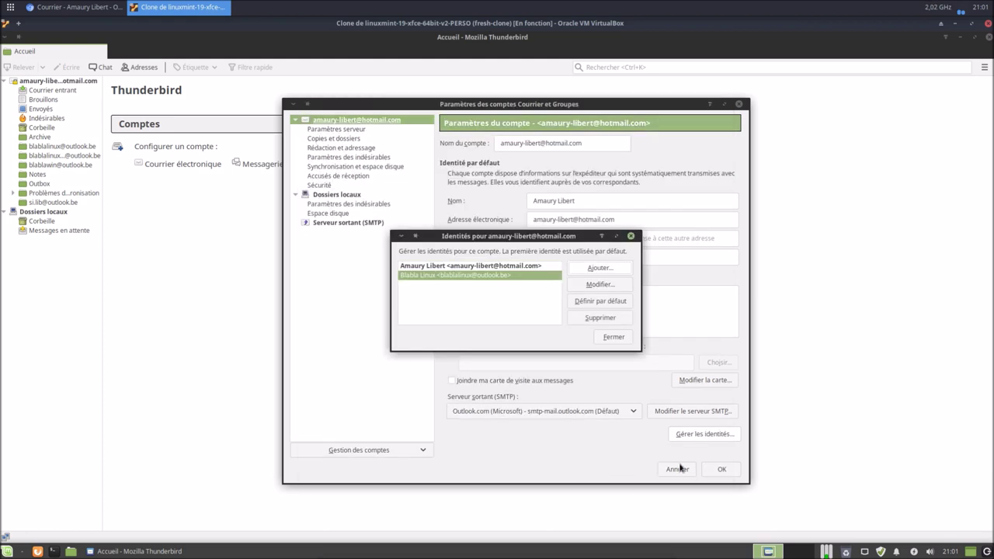
left_click(597, 267)
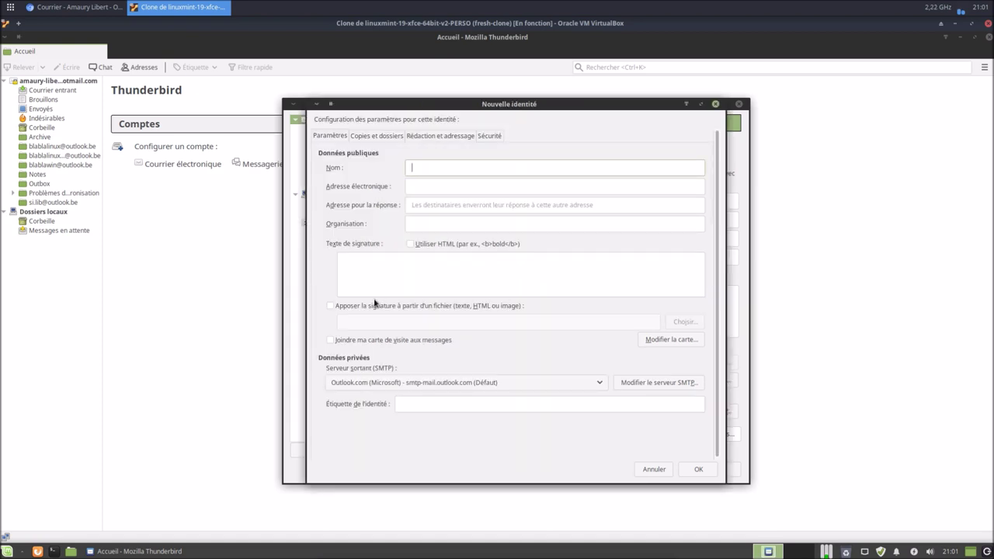
type("Blabla Linux STK")
left_click(422, 191)
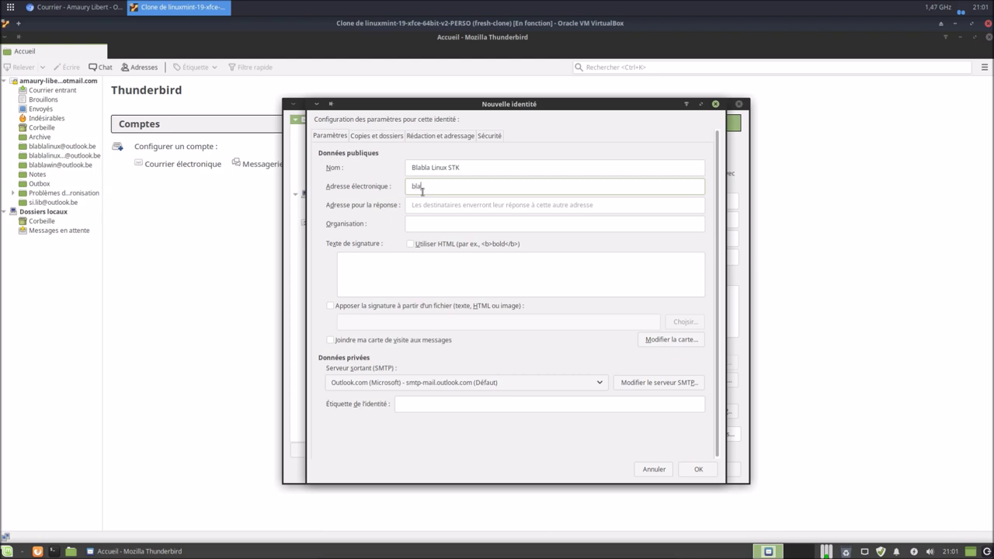
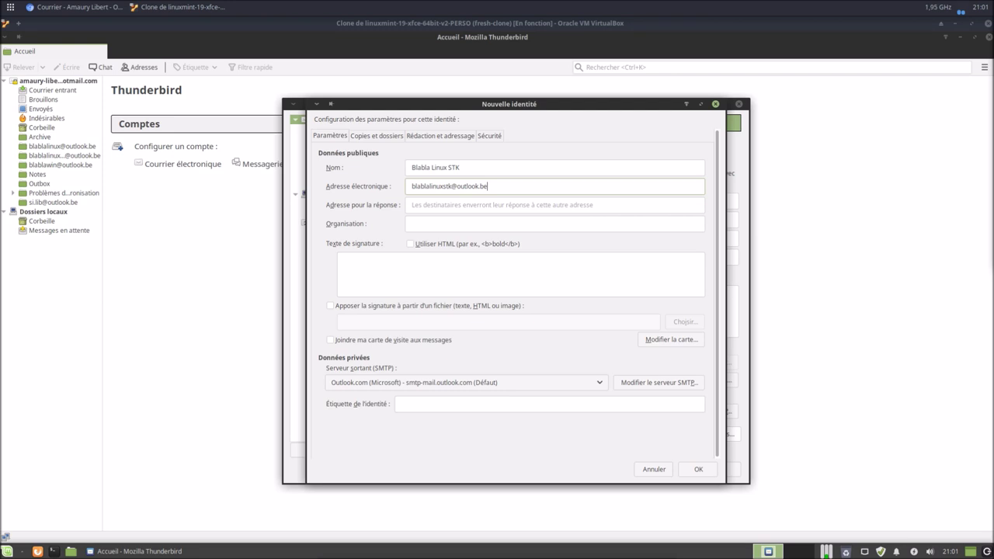
left_click(411, 246)
right_click(419, 267)
left_click(452, 315)
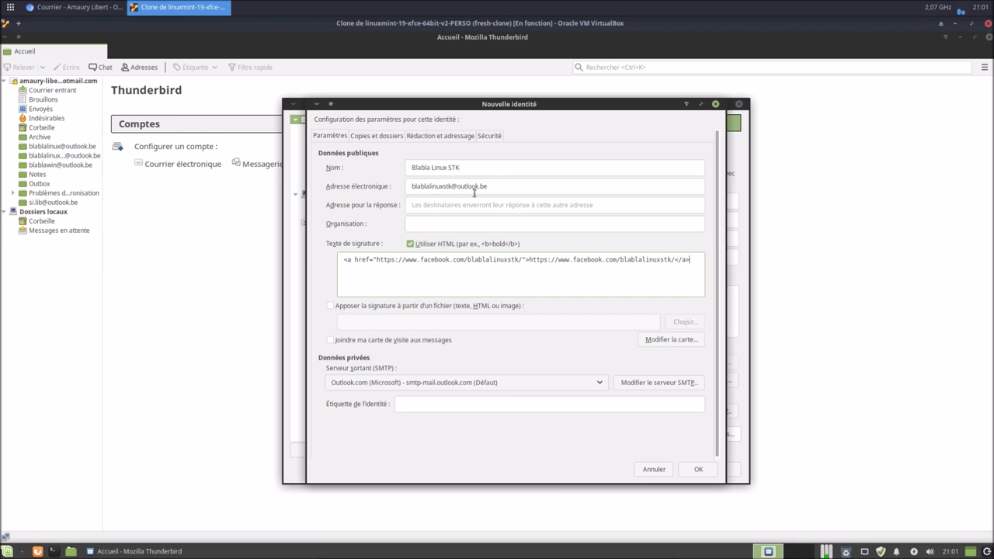
left_click(698, 470)
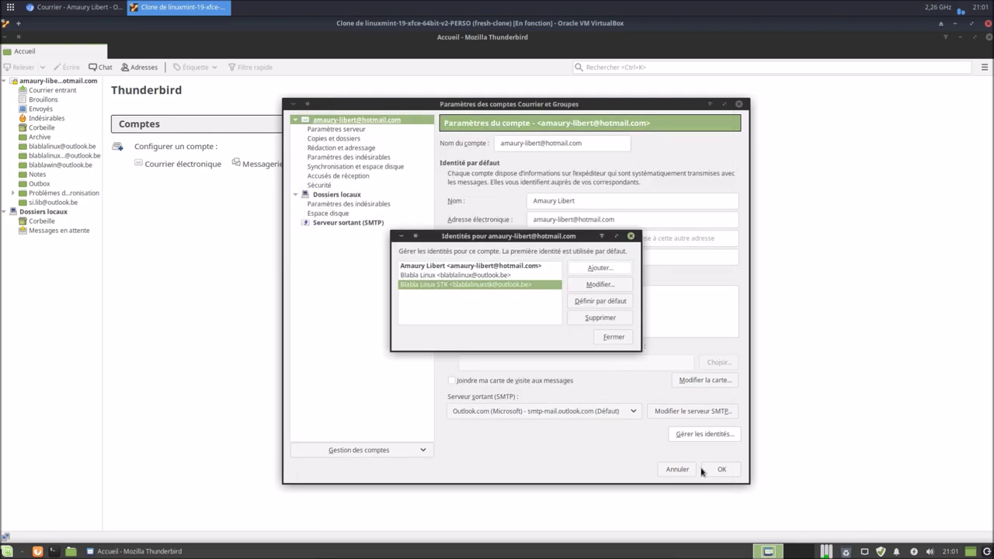
left_click(575, 272)
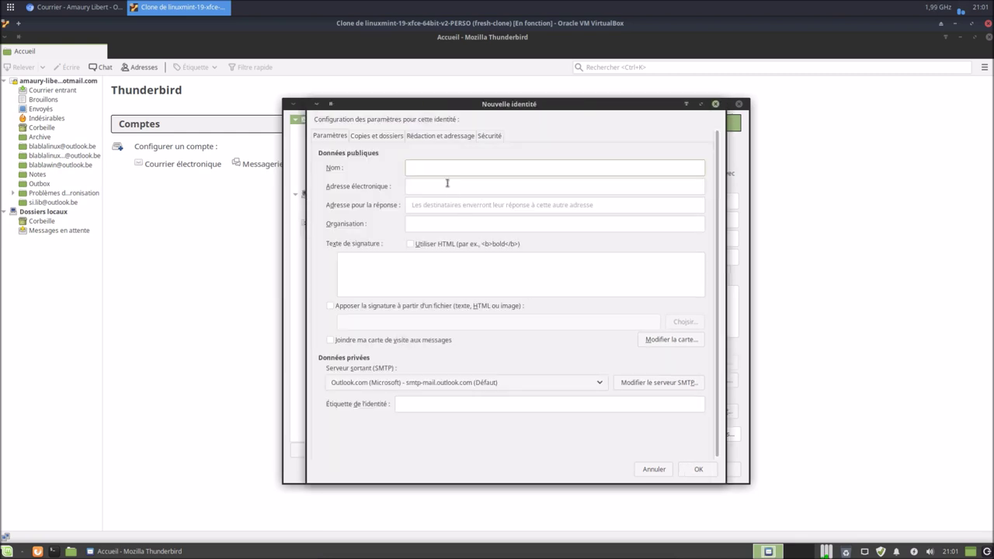
Add a 'Blabla Windows' identity for the blablawindows alias with an HTML signature linking to blablawindows.wordpress.com.
type("Blabla Windows")
left_click(468, 186)
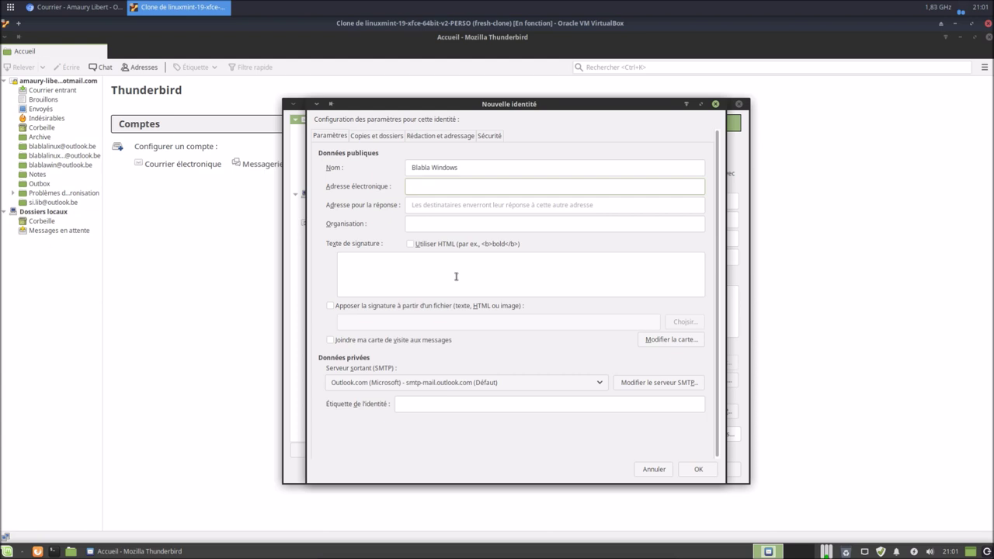
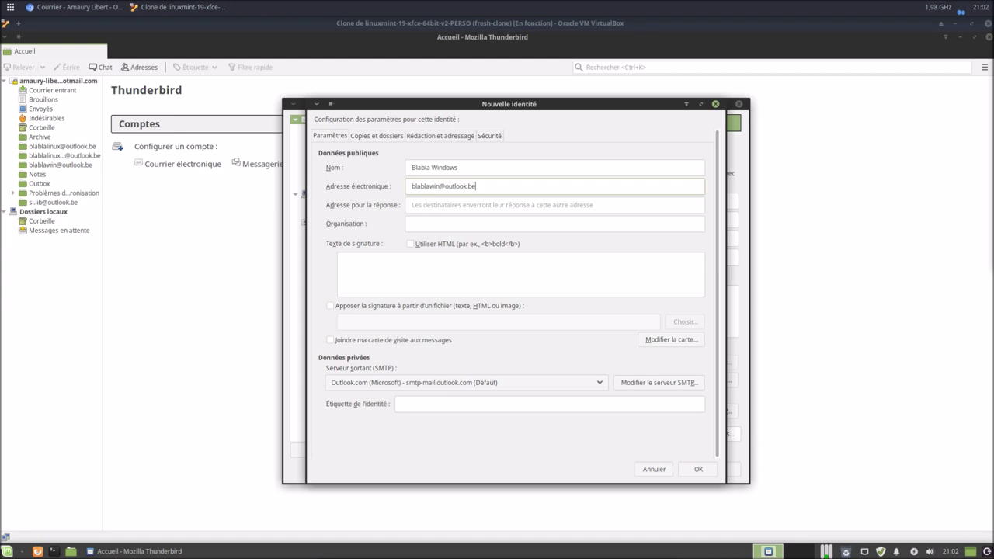
left_click(411, 243)
left_click(422, 261)
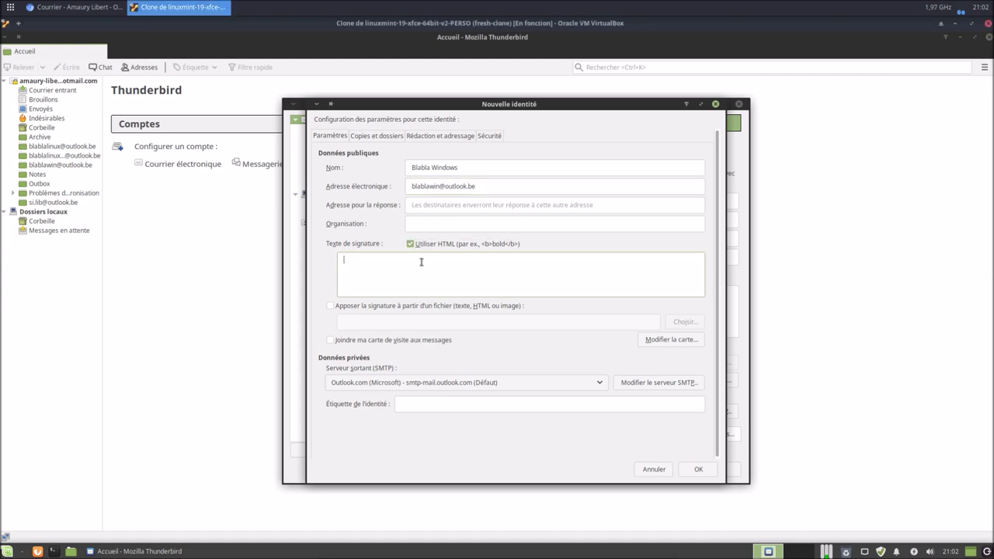
right_click(422, 262)
left_click(444, 313)
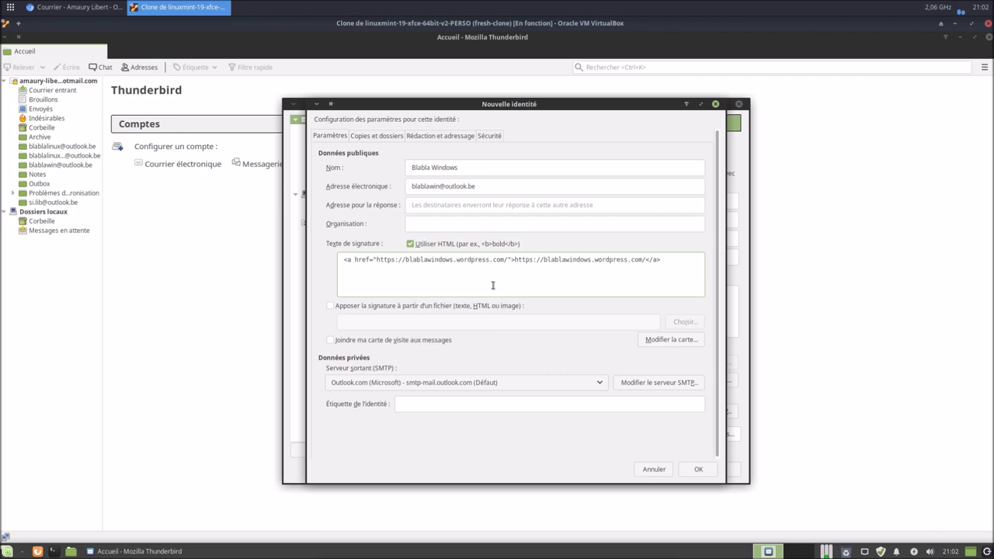
left_click(690, 471)
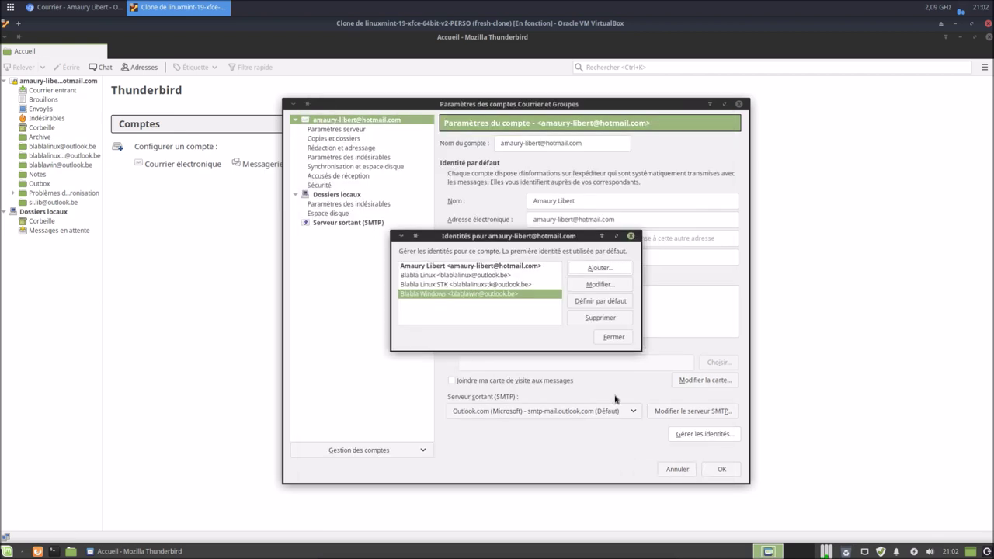
left_click(589, 268)
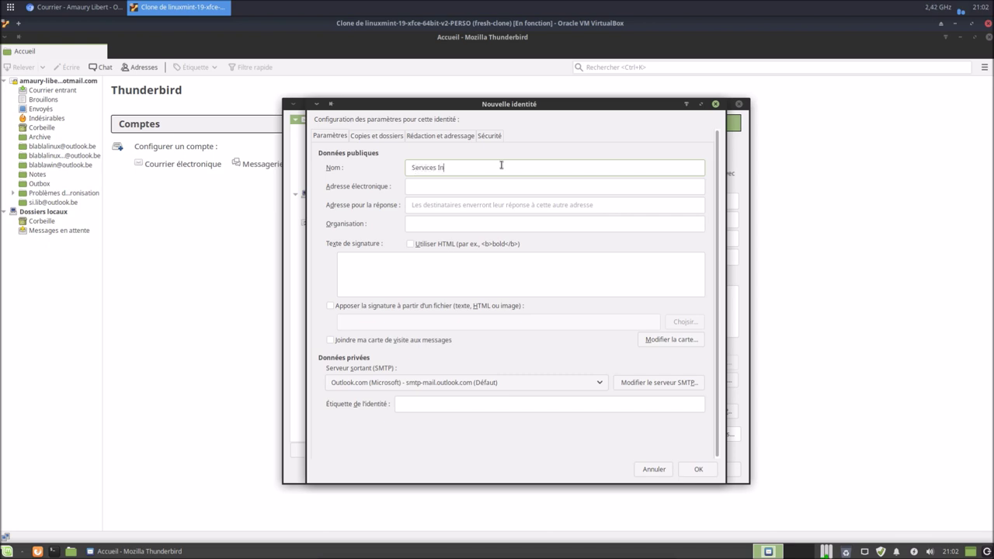
Name the new identity 'Services Informatique', set its alias address, and paste a Facebook-link HTML signature.
type("Services Informatiques Libert")
left_click(523, 187)
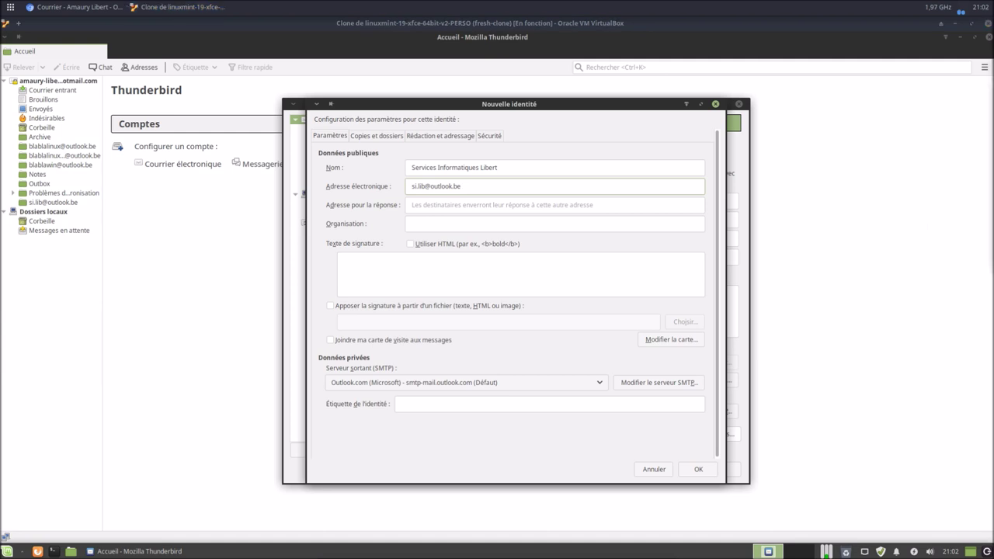
left_click(432, 245)
right_click(435, 265)
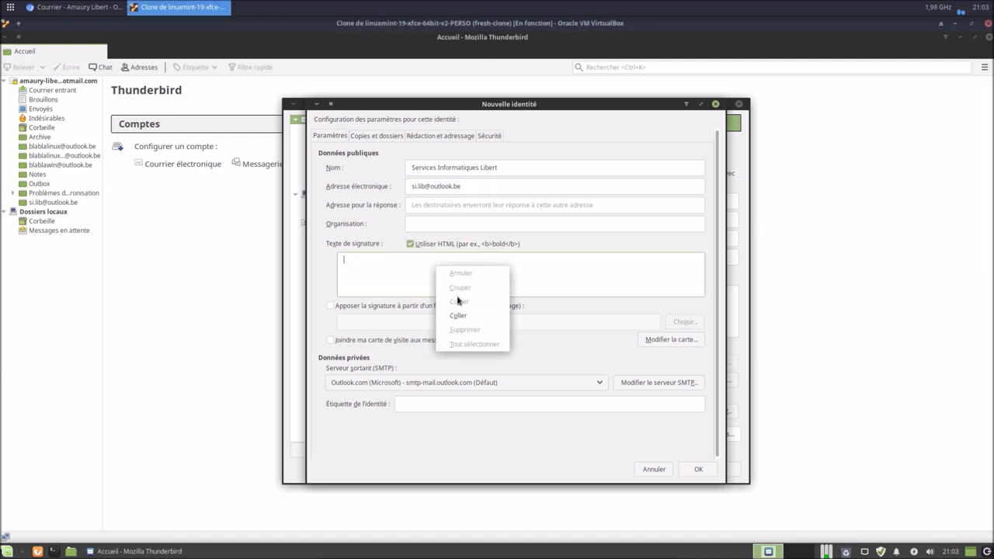
left_click(466, 317)
left_click(437, 209)
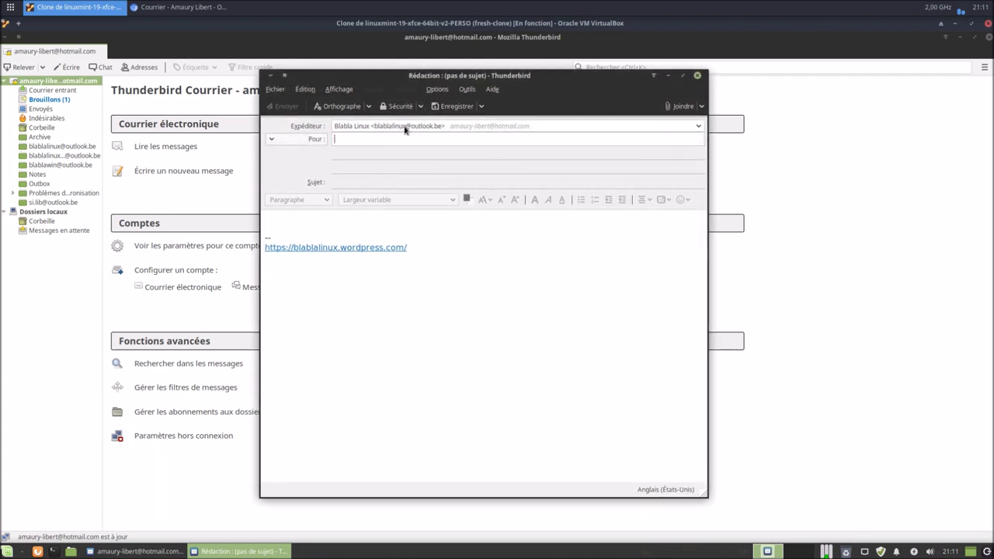
Send an 'essai7' test message from the Blabla Linux identity to the Proximus address.
right_click(398, 138)
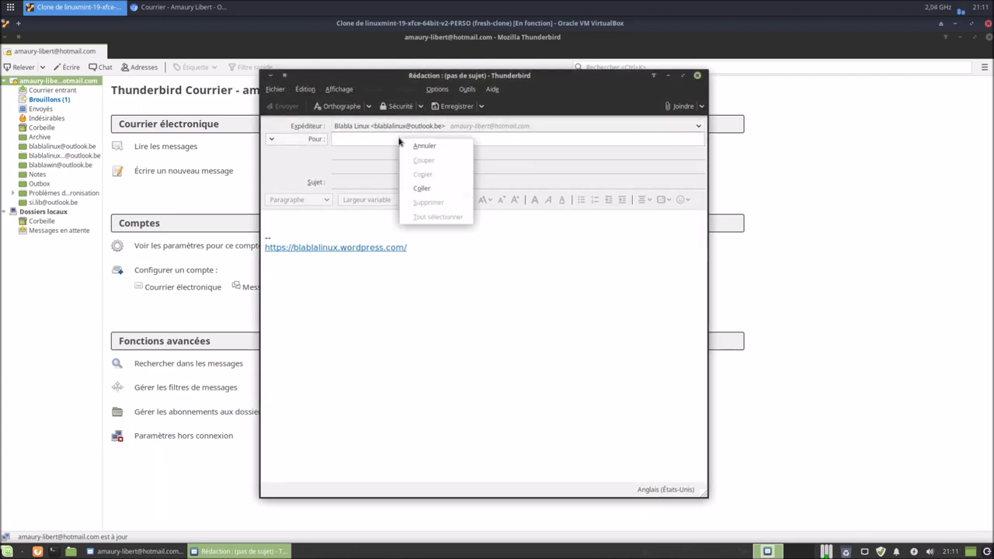
left_click(420, 189)
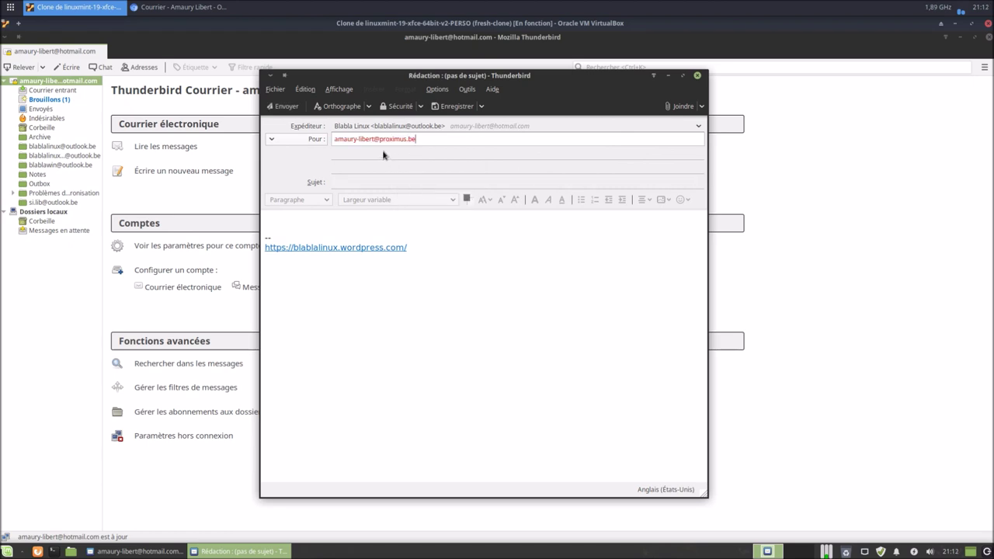
left_click(381, 185)
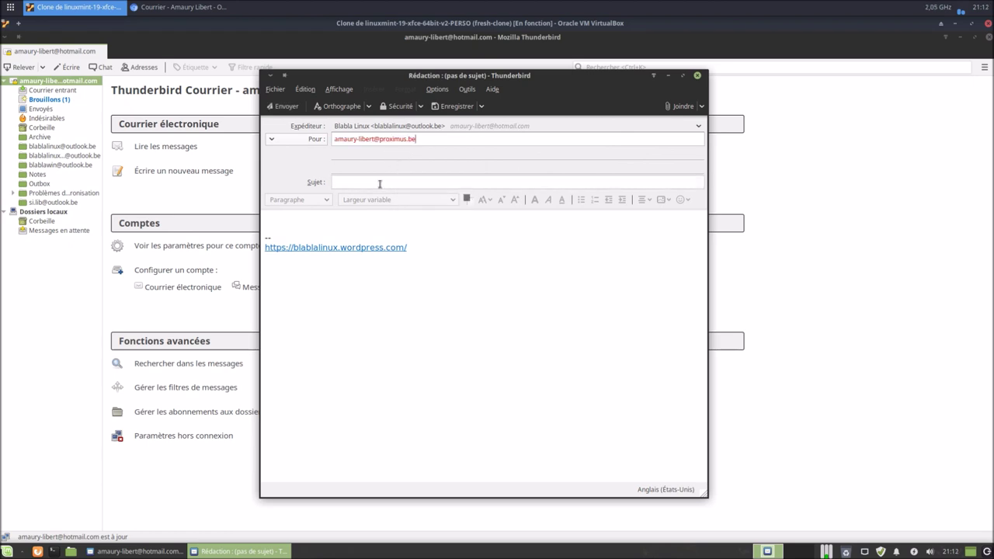
type("ess")
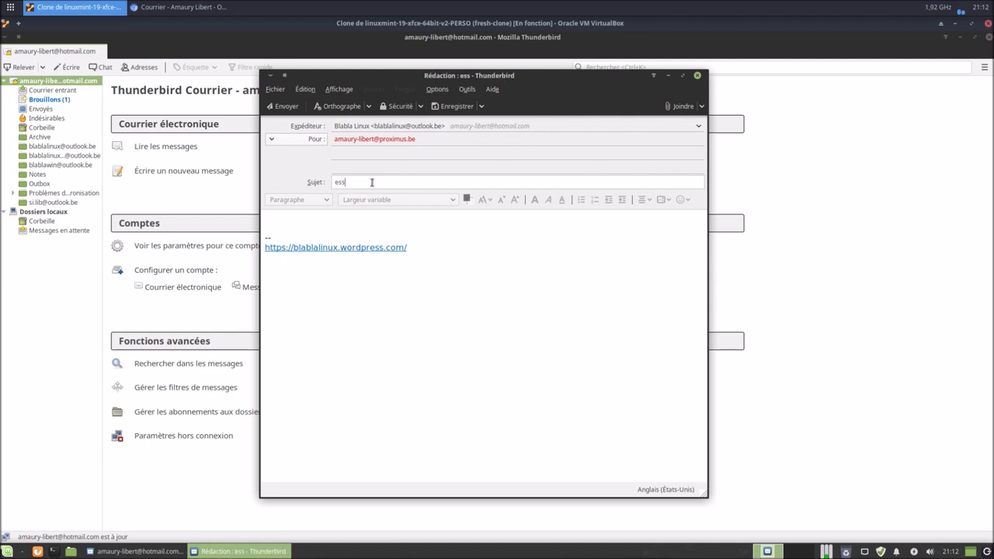
type("ai7")
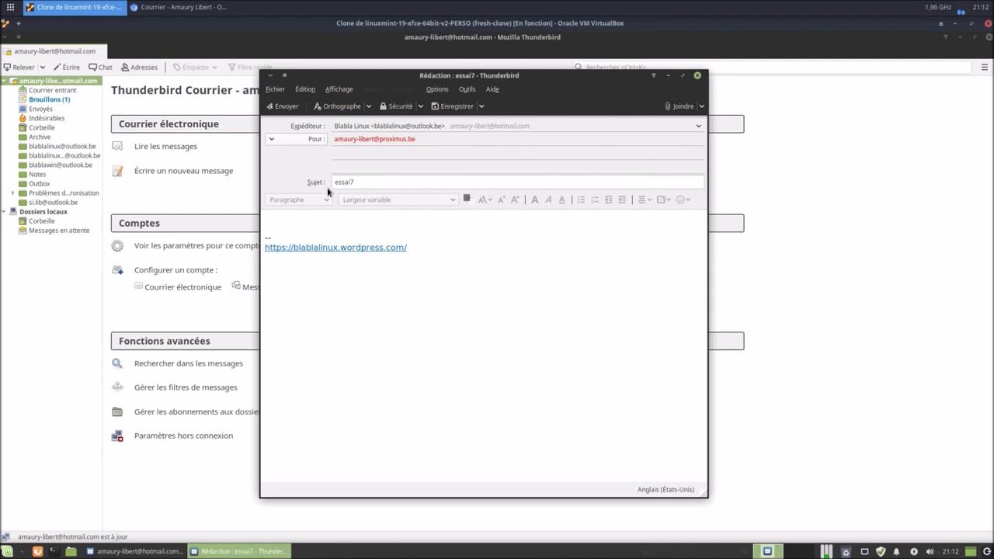
left_click(313, 215)
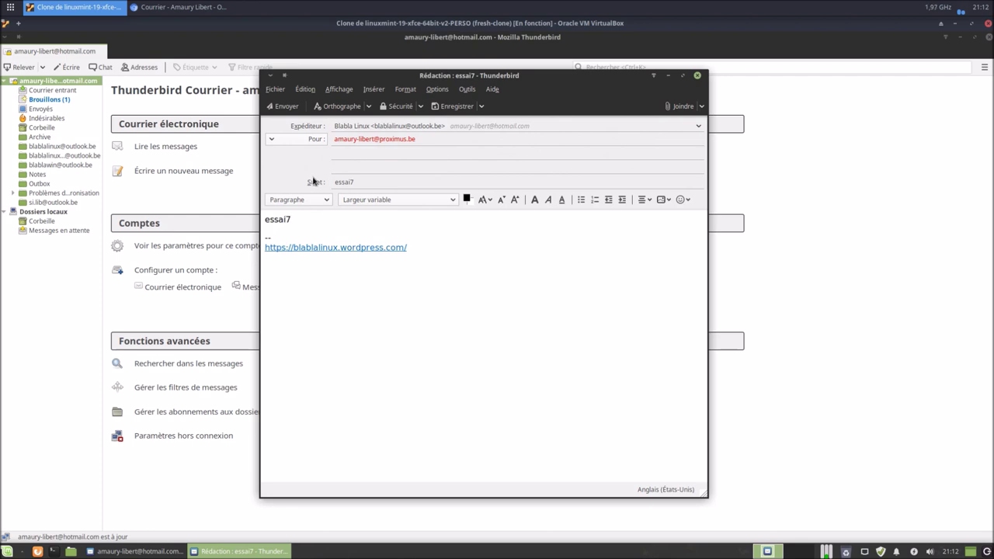
left_click(363, 180)
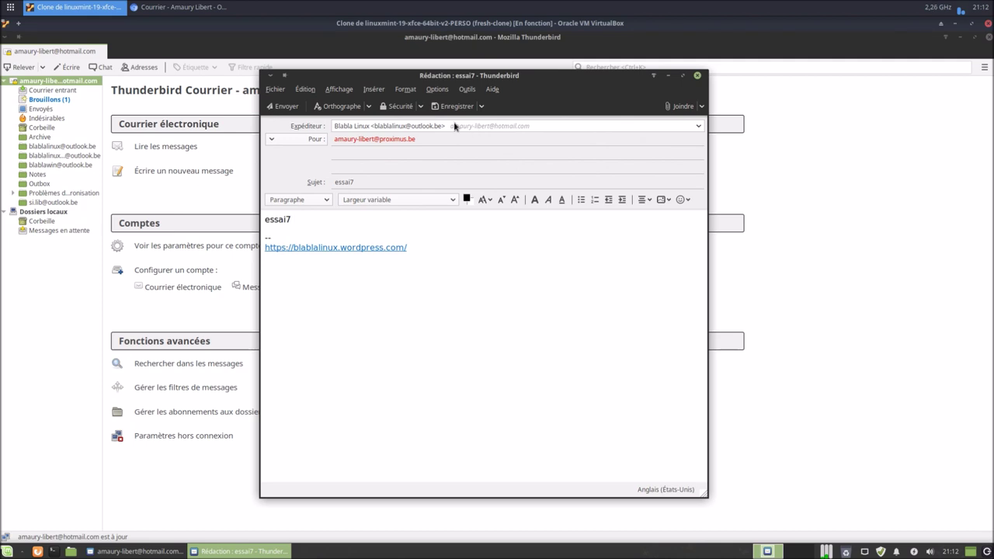
left_click(284, 107)
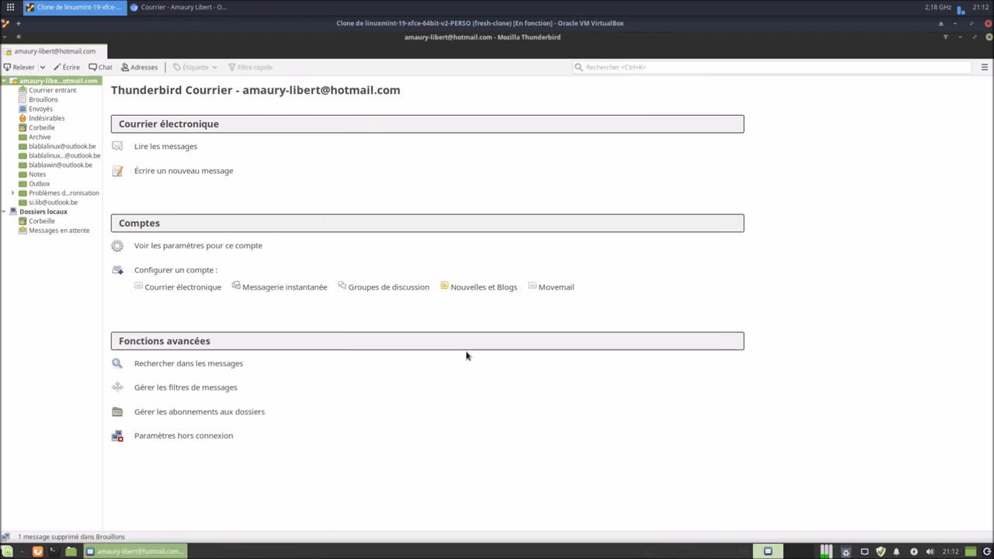
left_click(178, 7)
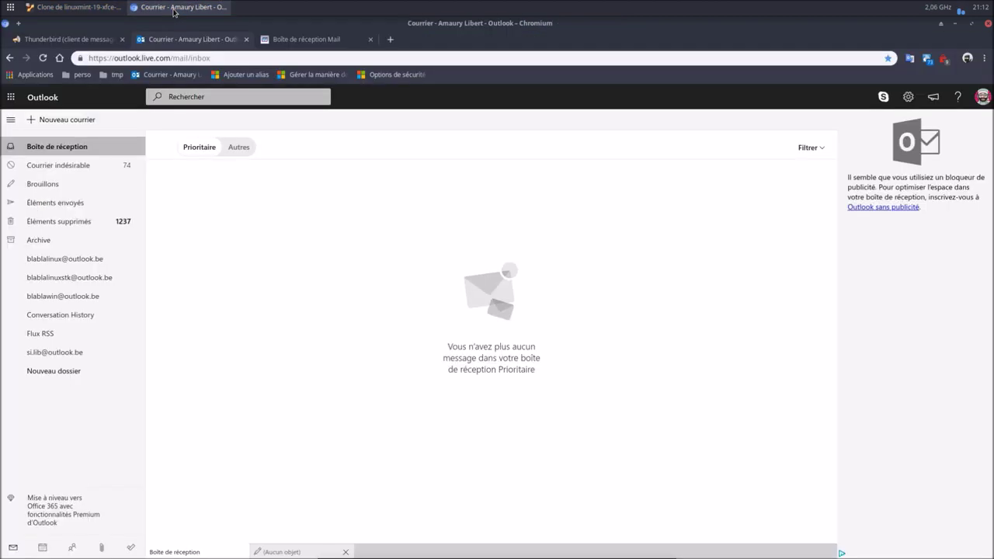
In Proximus Webmail, reload, open the essai7 message, and reply with 'réponse essai7'.
left_click(301, 42)
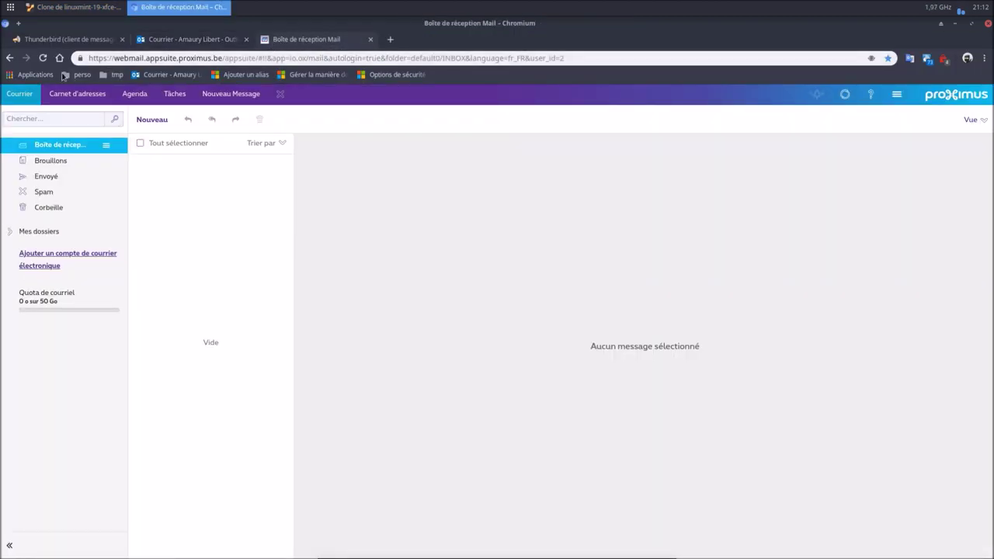
left_click(43, 59)
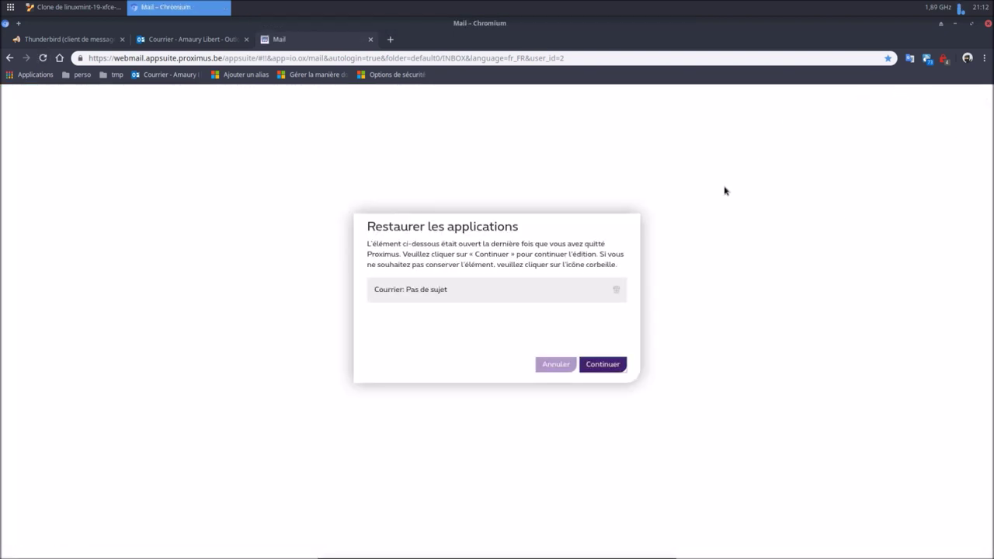
left_click(566, 371)
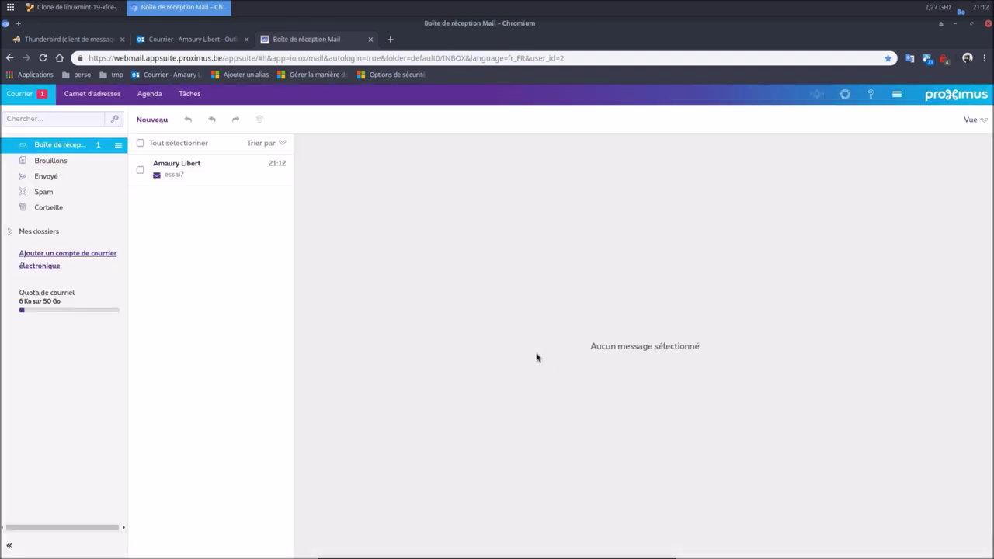
left_click(178, 165)
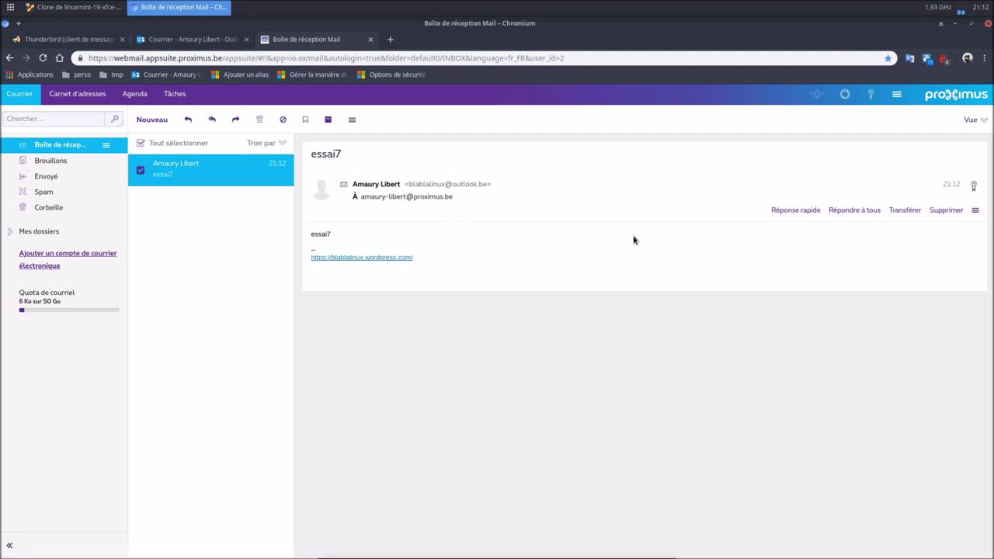
left_click(186, 122)
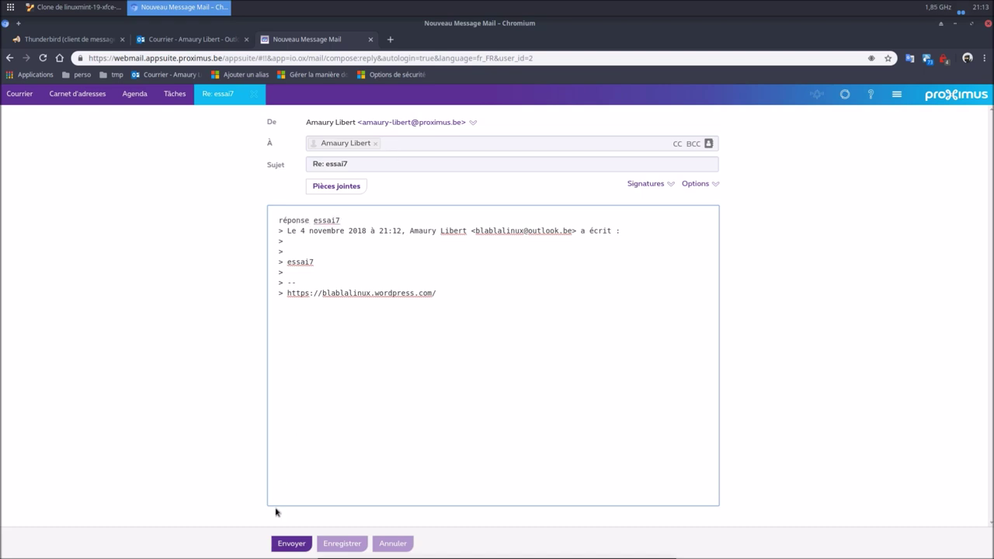
left_click(293, 543)
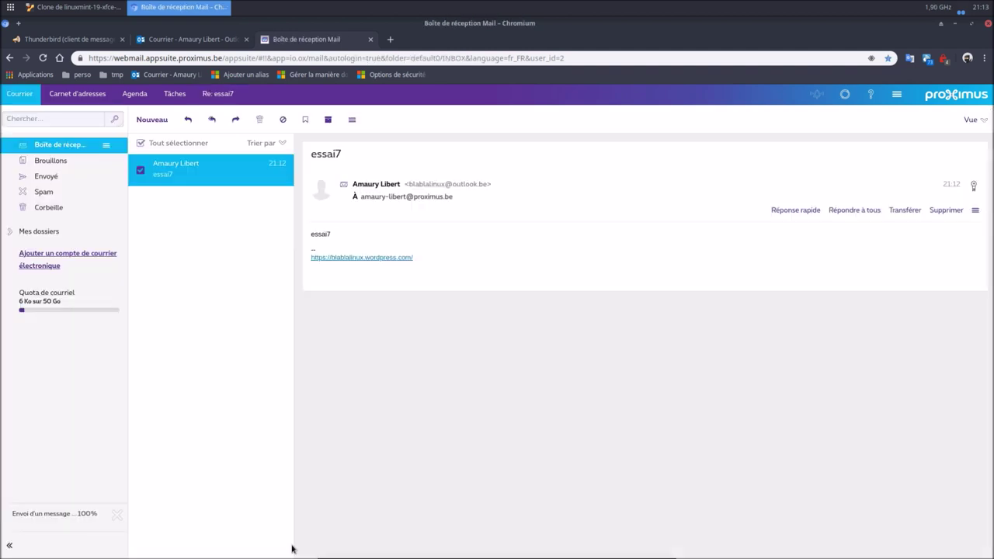
key("alt+Tab")
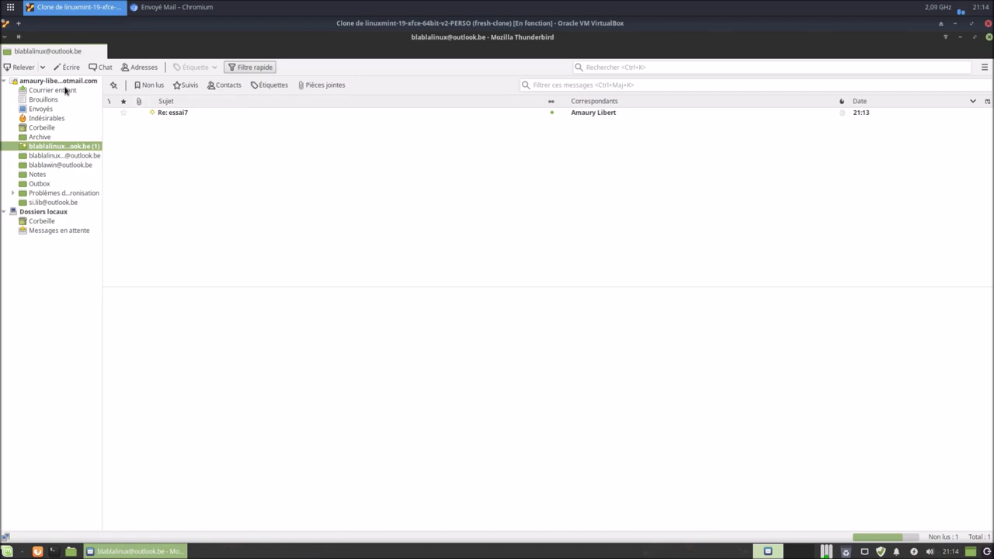
Check that the hotmail account's main inbox in Thunderbird is empty, then return to the Outlook.com tab.
left_click(67, 82)
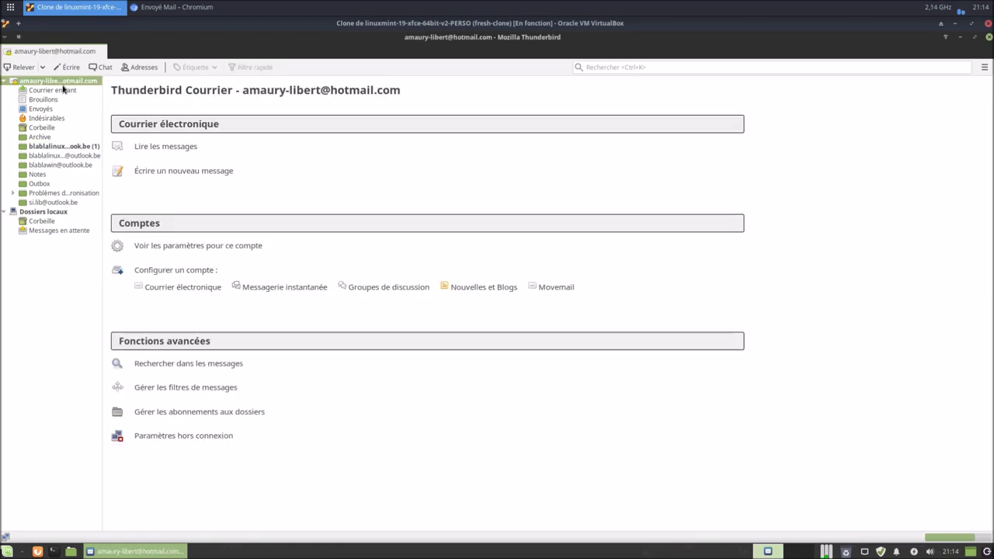
left_click(64, 91)
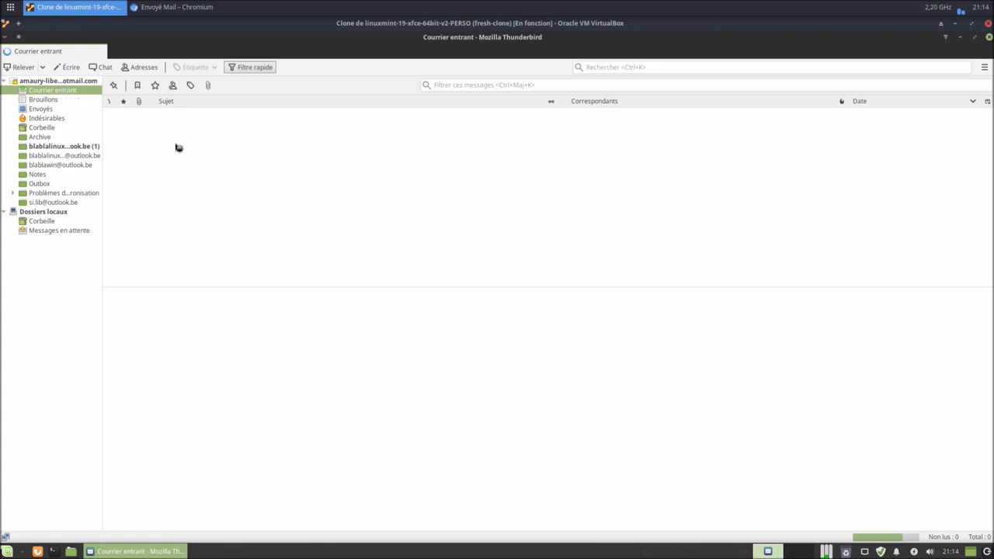
left_click(170, 7)
left_click(177, 40)
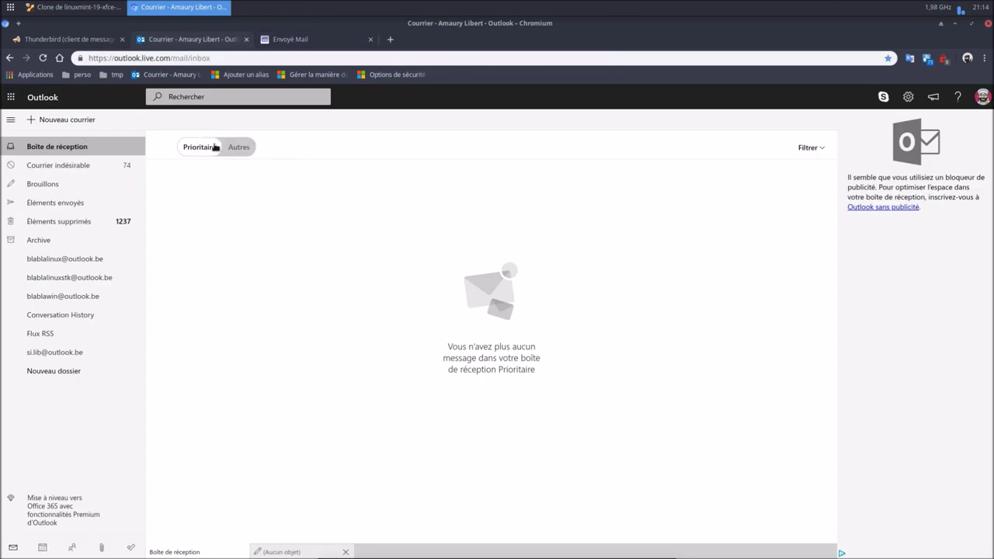
Toggle Outlook.com between the Prioritaire and Autres inbox views, then open the alias folder.
left_click(233, 148)
left_click(209, 148)
left_click(249, 149)
left_click(208, 150)
left_click(243, 151)
left_click(199, 151)
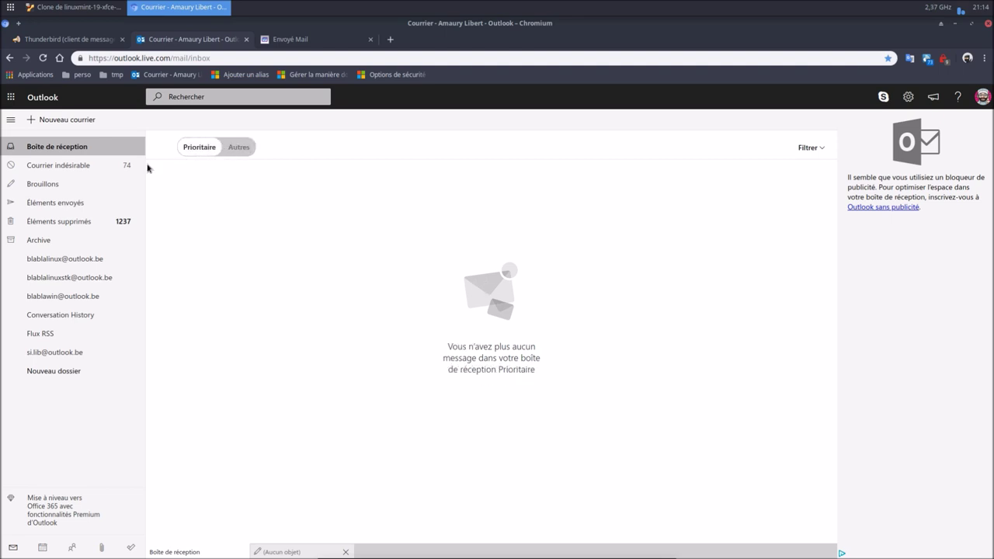
left_click(50, 261)
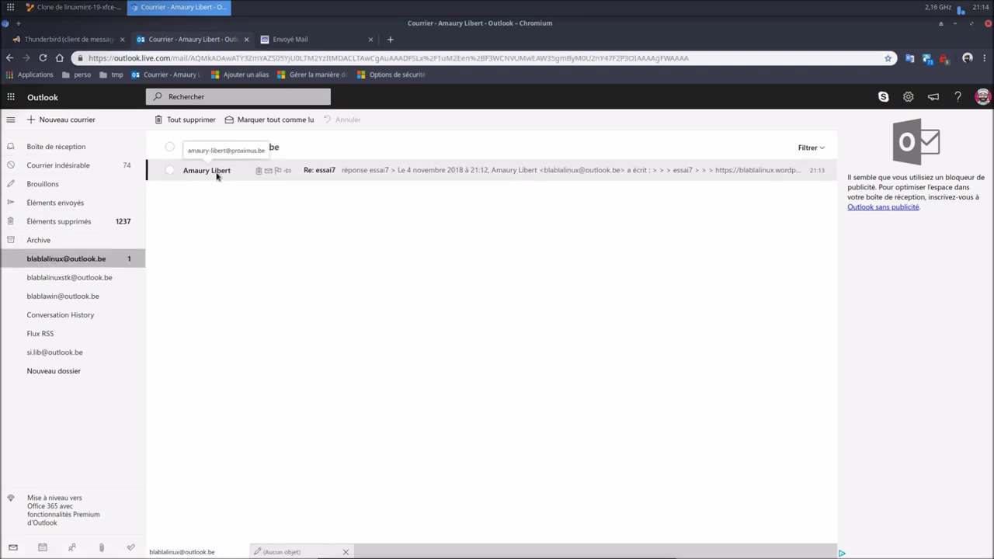